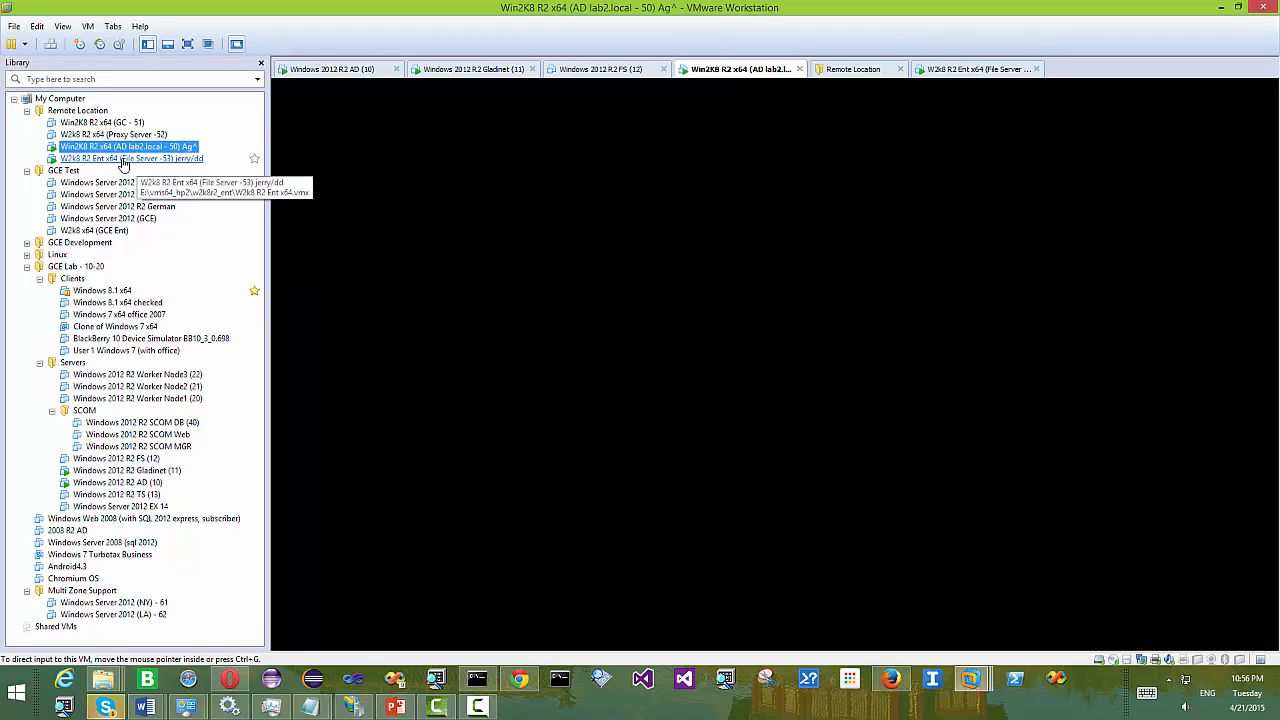
# - Switch to the W2k8 R2 Ent x64 (File Server -53) VM and bring its Gladinet Chrome window forward
pyautogui.click(121, 159)
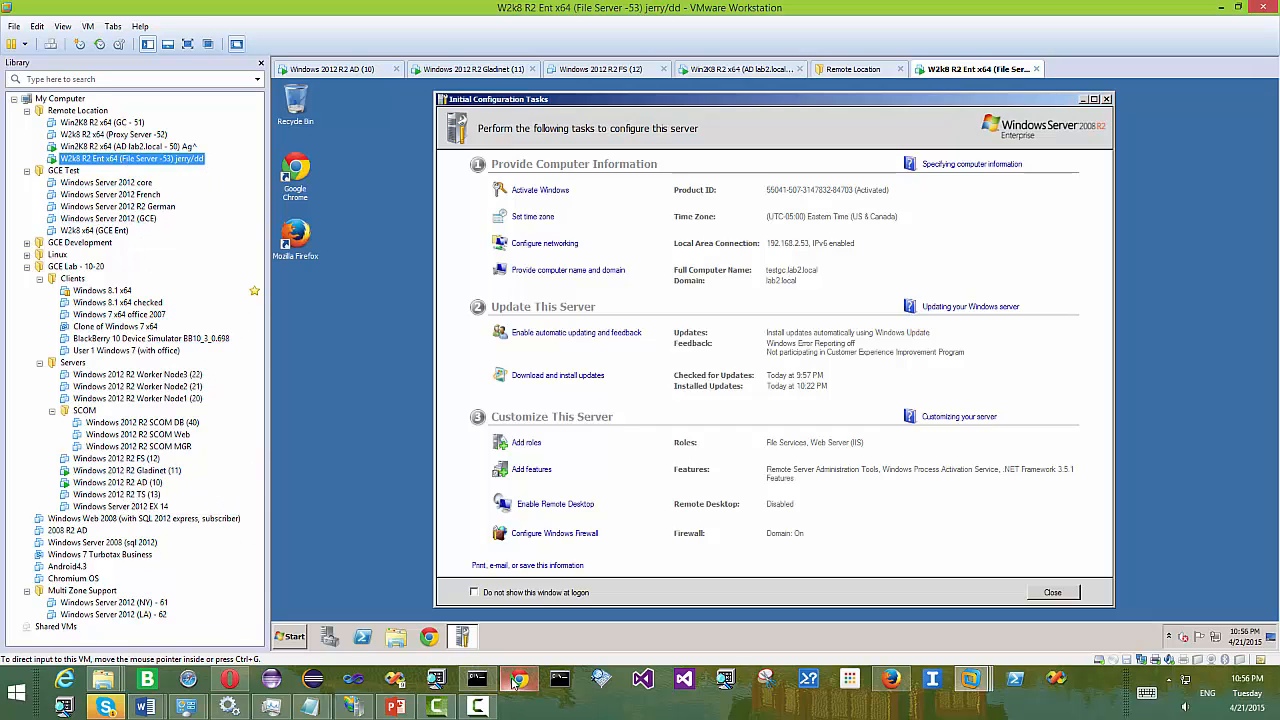
pyautogui.click(520, 684)
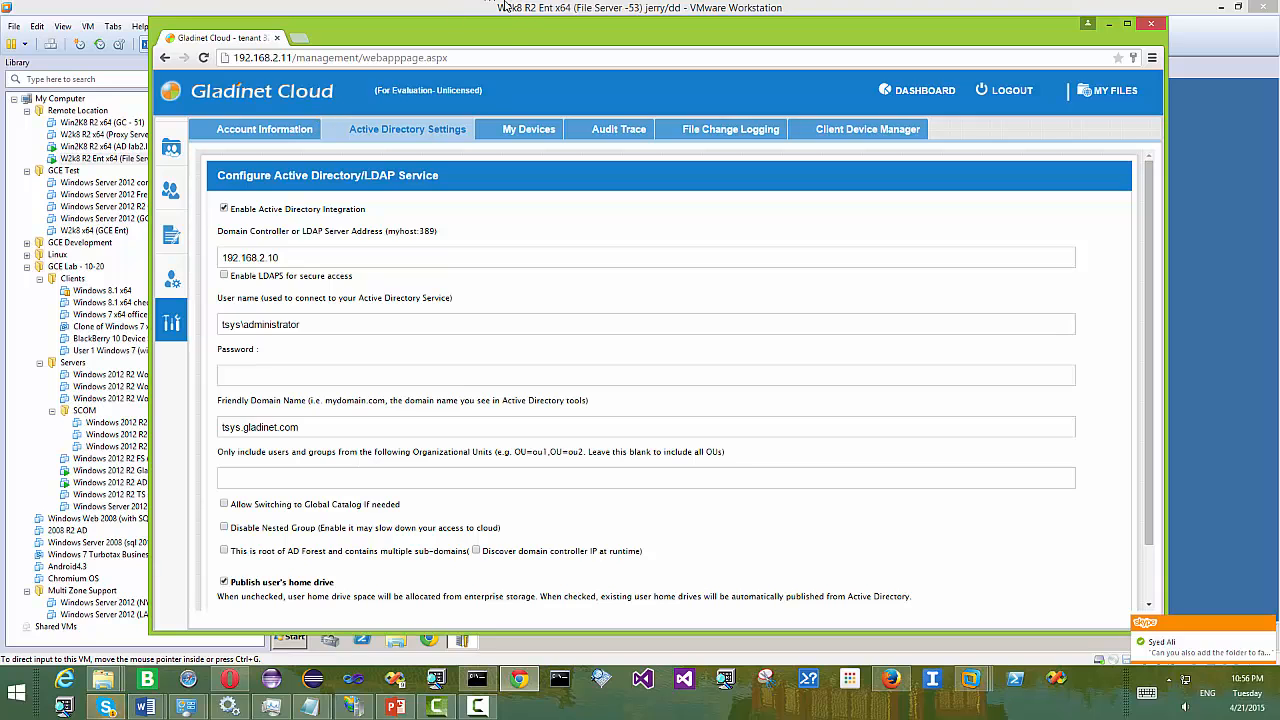
# - Log out, sign back in with the saved tenant admin credentials, and open the Management Console
pyautogui.moveTo(508, 31); pyautogui.dragTo(465, 28)
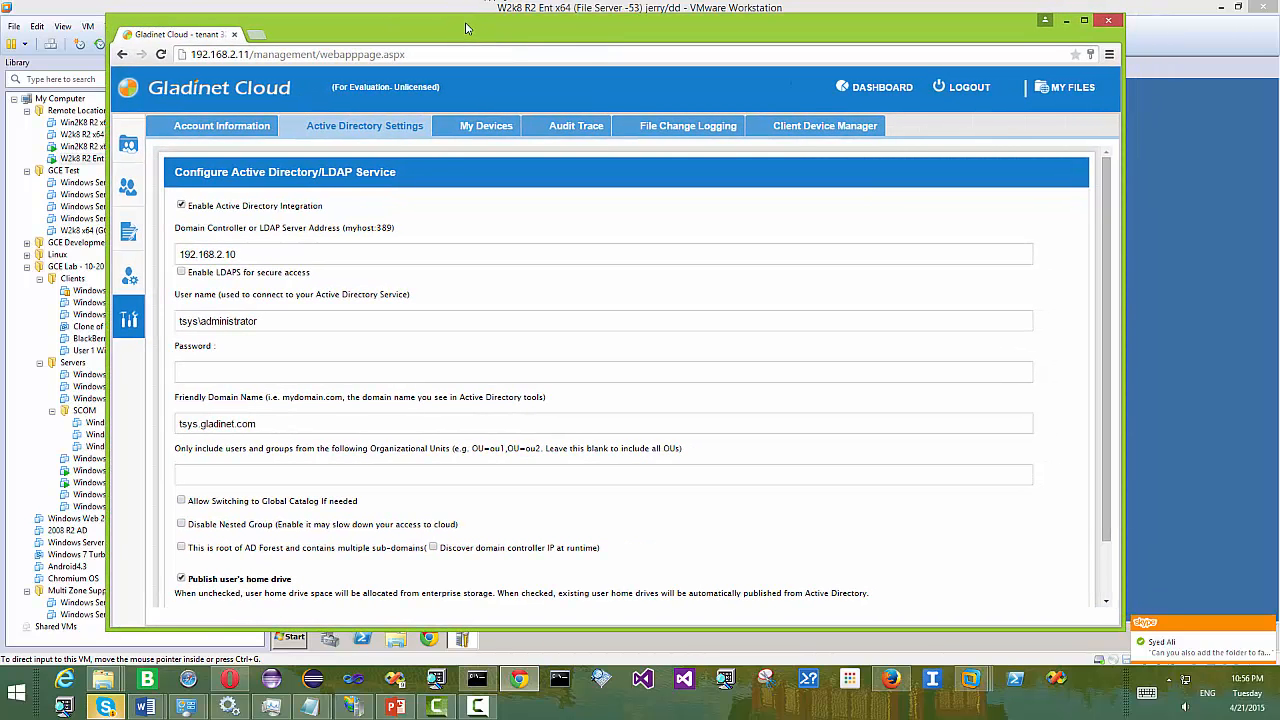
pyautogui.click(478, 707)
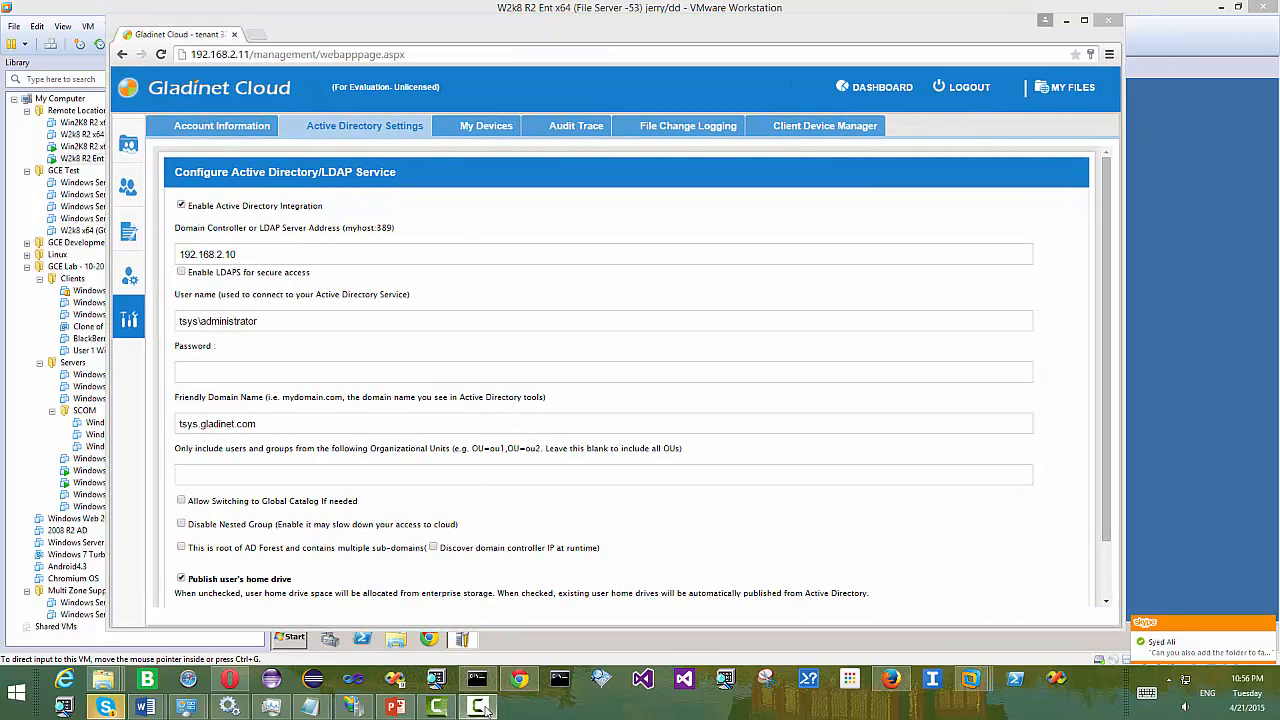
pyautogui.click(775, 609)
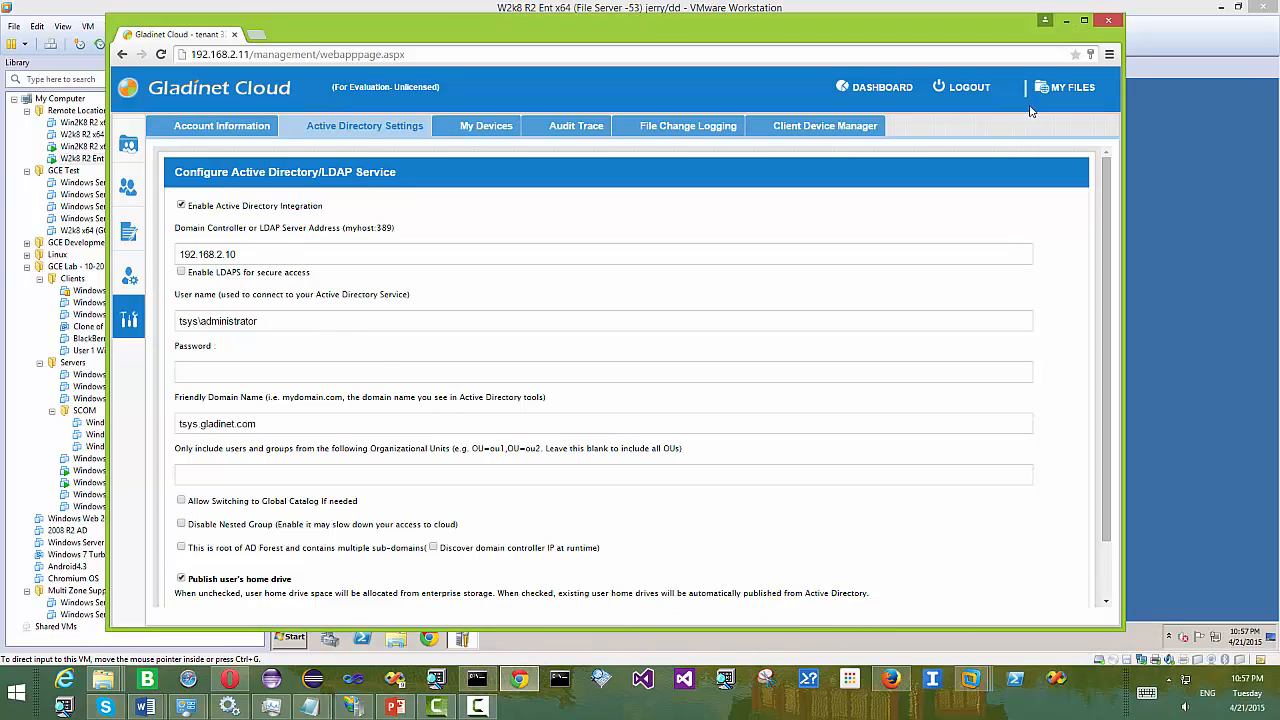
pyautogui.click(975, 90)
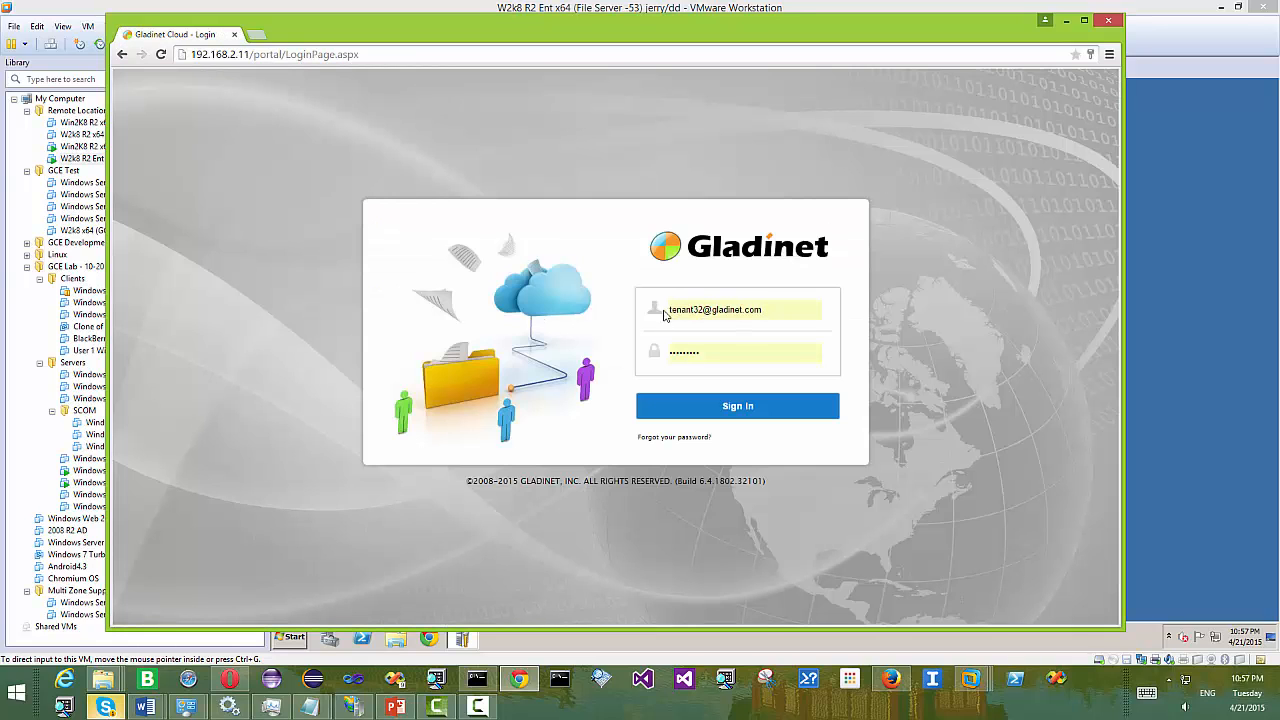
pyautogui.click(718, 406)
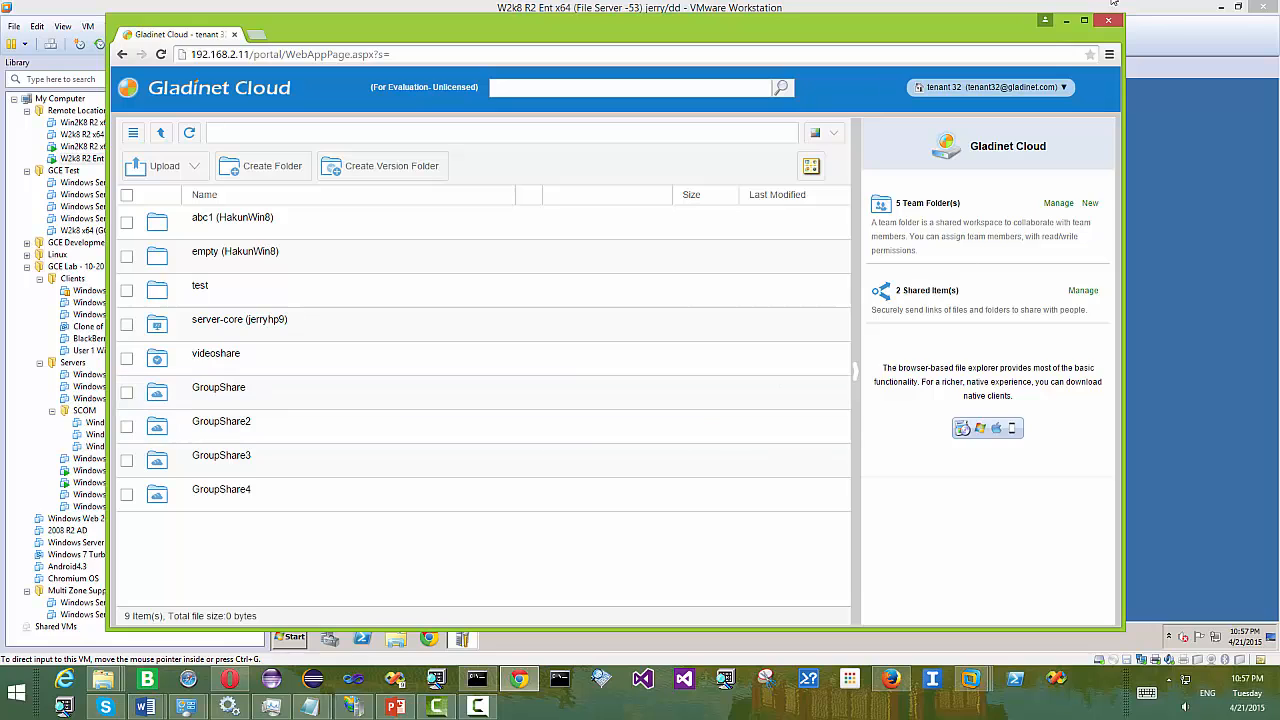
pyautogui.click(1040, 86)
pyautogui.click(985, 145)
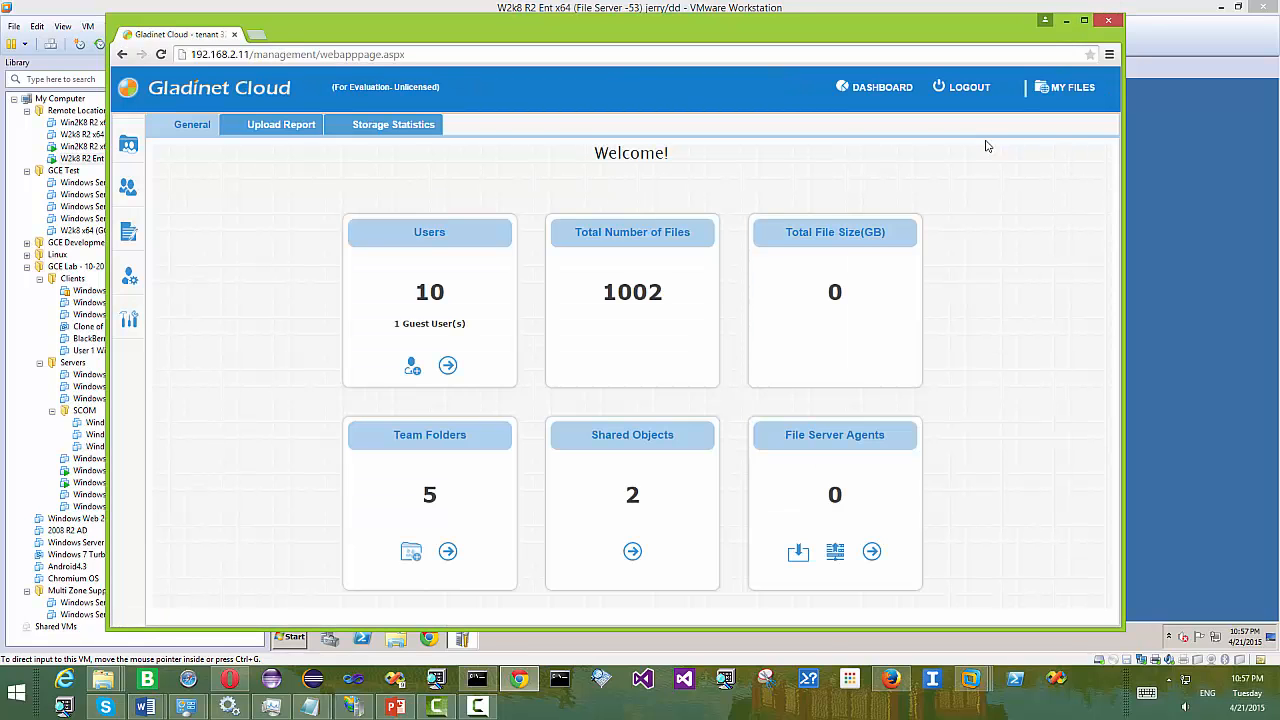
# - Open the Active Directory/LDAP configuration form under Advanced settings
pyautogui.moveTo(165, 294)
pyautogui.click(168, 322)
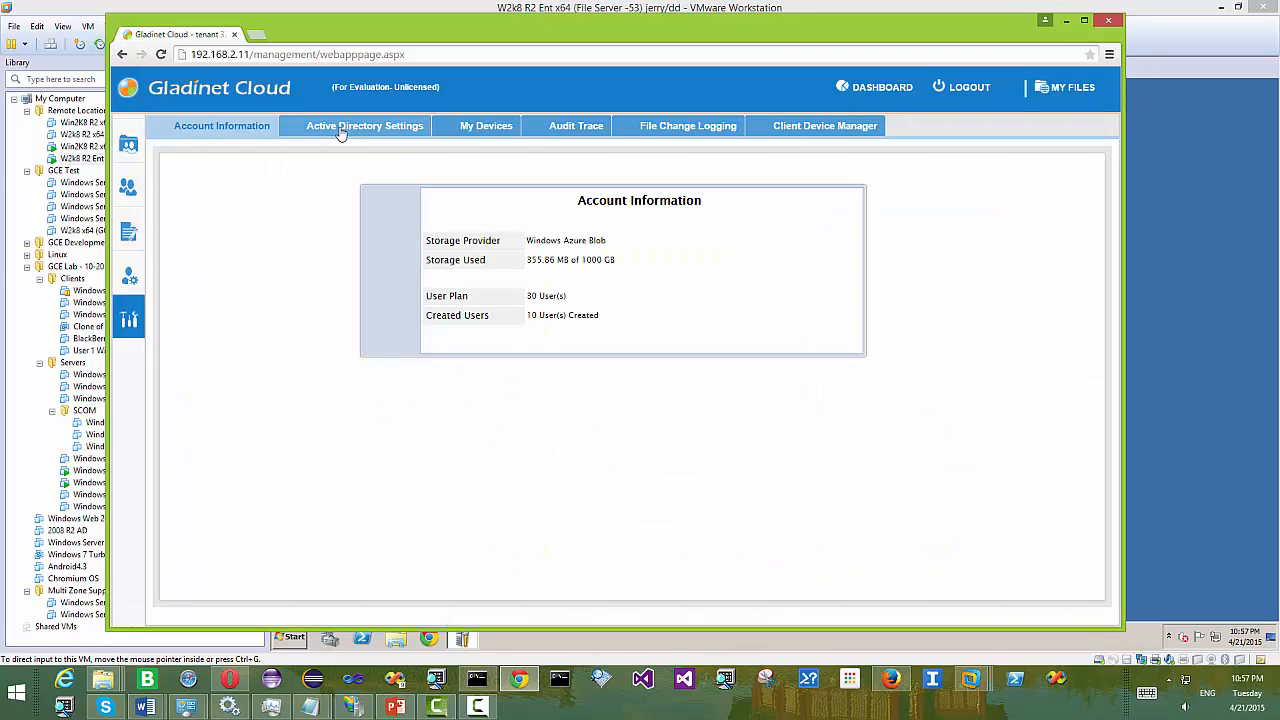
pyautogui.click(344, 131)
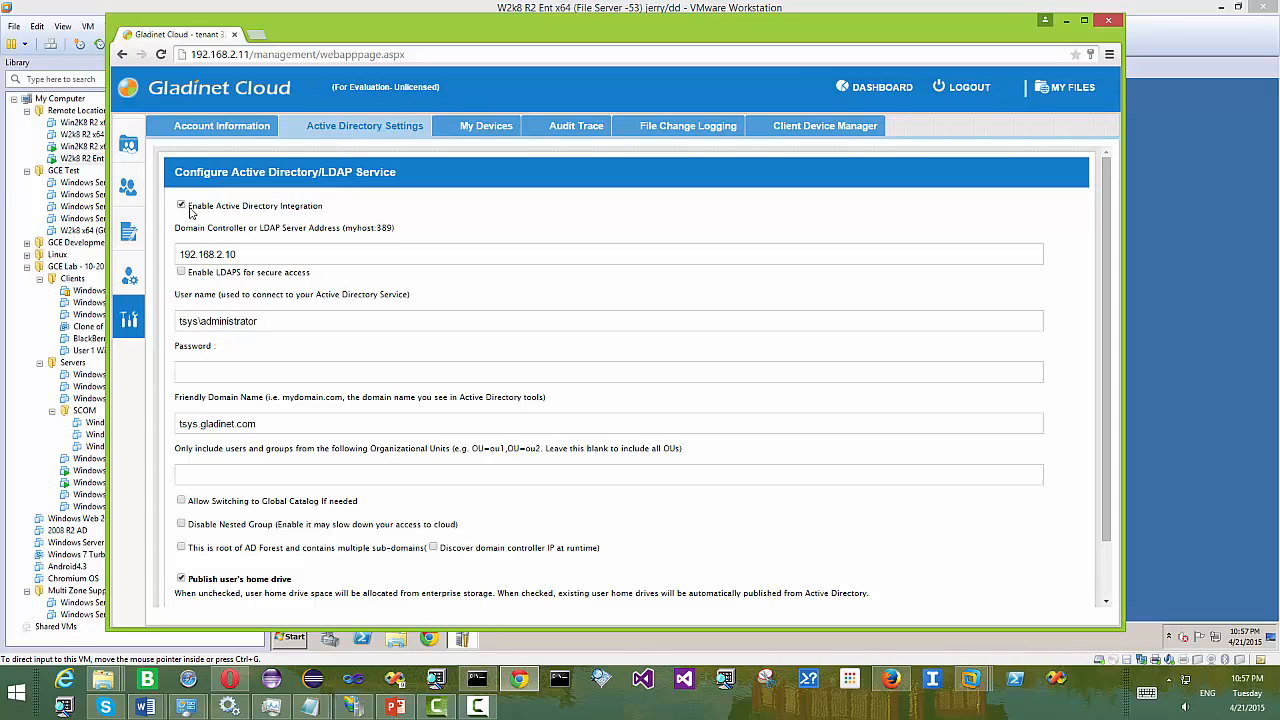
# - Highlight the AD integration option, server 192.168.2.10 and the myhost:389 format hint, then view the PowerPoint diagram
pyautogui.moveTo(321, 210); pyautogui.dragTo(203, 209)
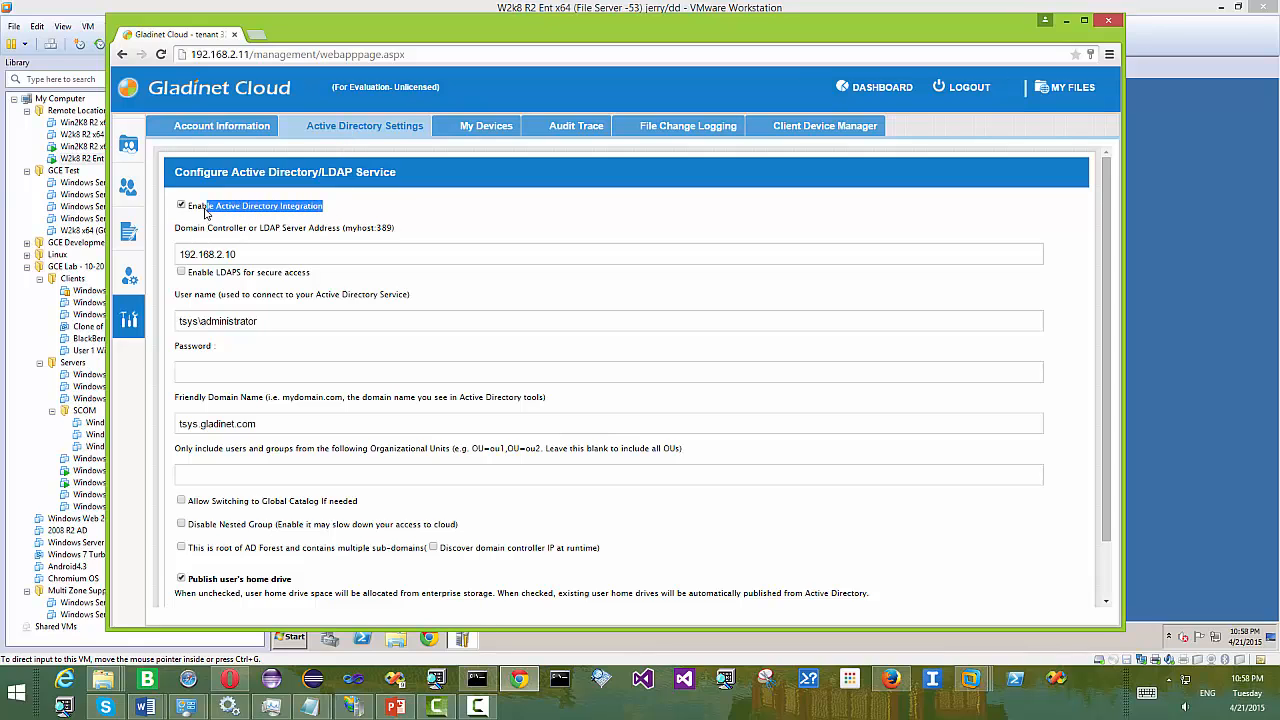
pyautogui.moveTo(249, 253); pyautogui.dragTo(200, 247)
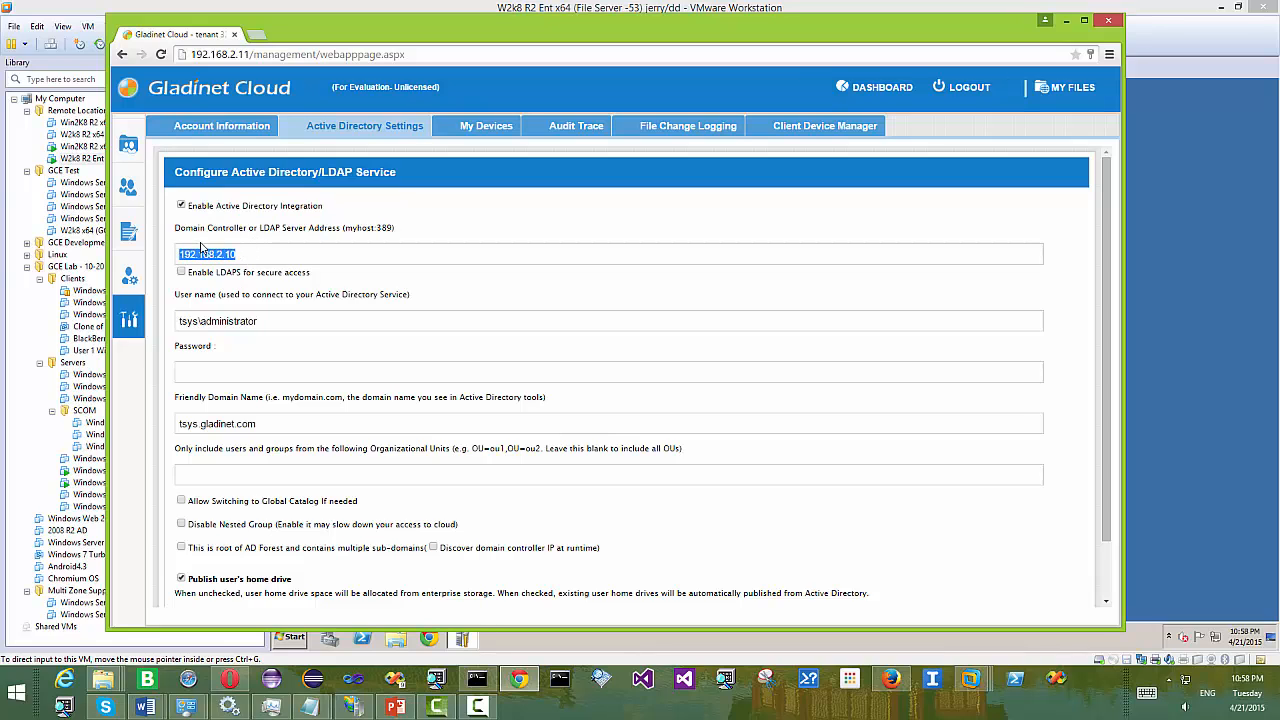
pyautogui.moveTo(294, 228); pyautogui.dragTo(260, 228)
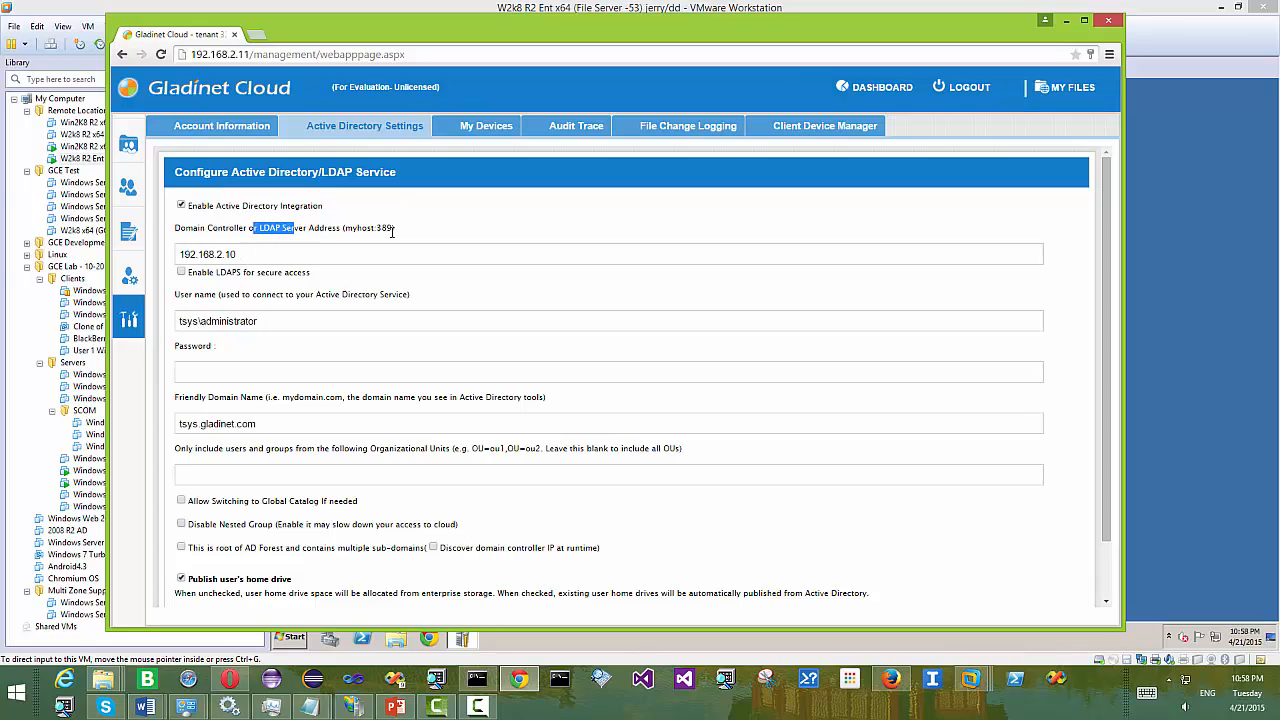
pyautogui.moveTo(392, 228); pyautogui.dragTo(351, 228)
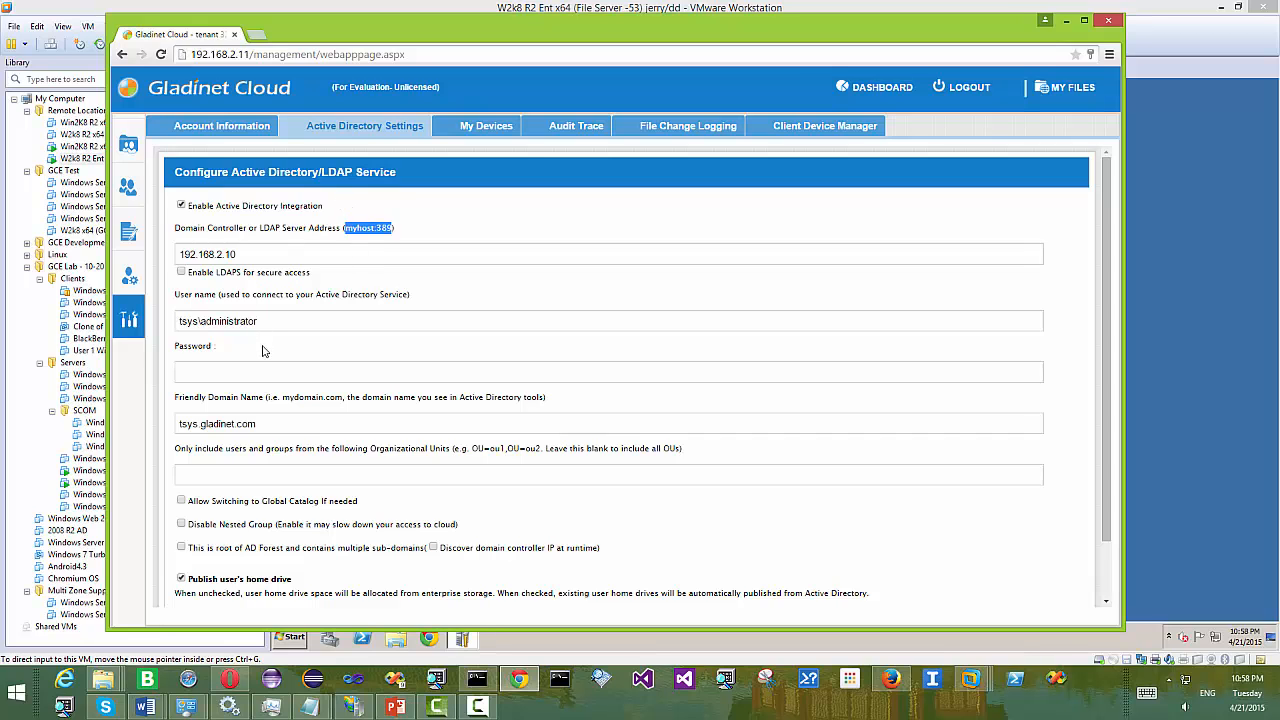
pyautogui.click(395, 707)
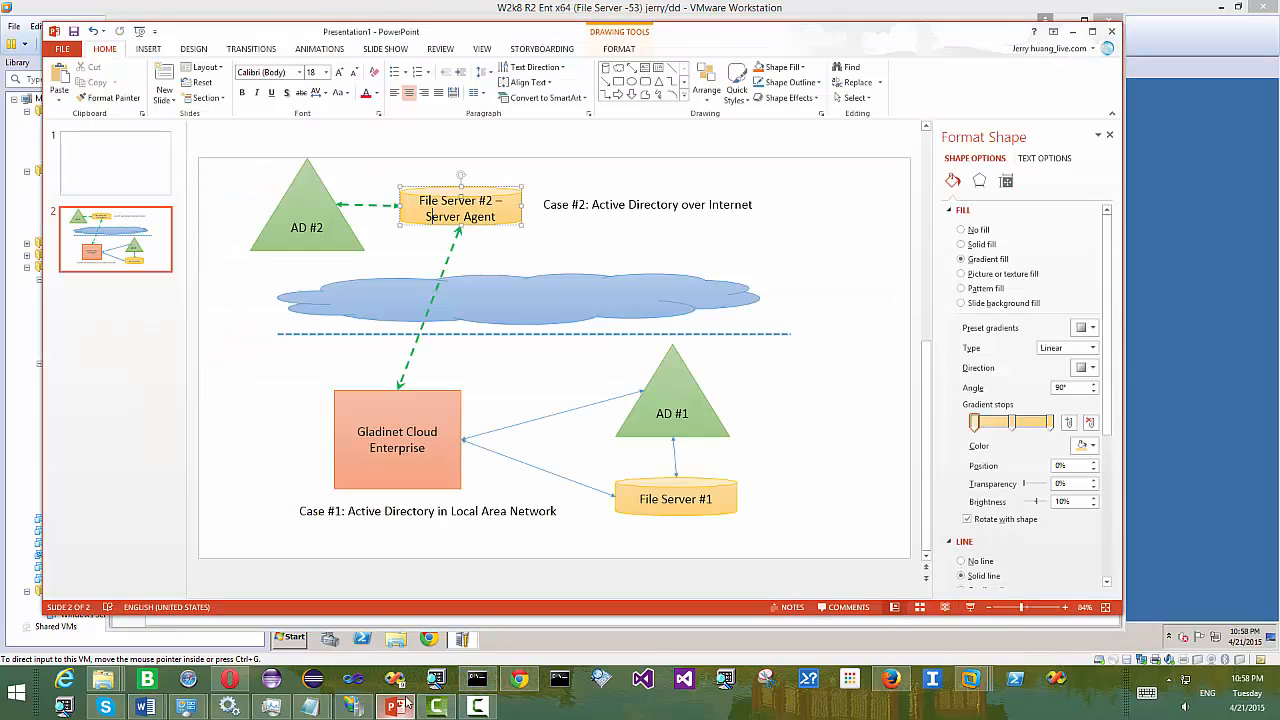
# - Add an 'LDAP Port' text box above the Gladinet Cloud Enterprise–AD #1 connector
pyautogui.click(527, 422)
pyautogui.rightClick(527, 422)
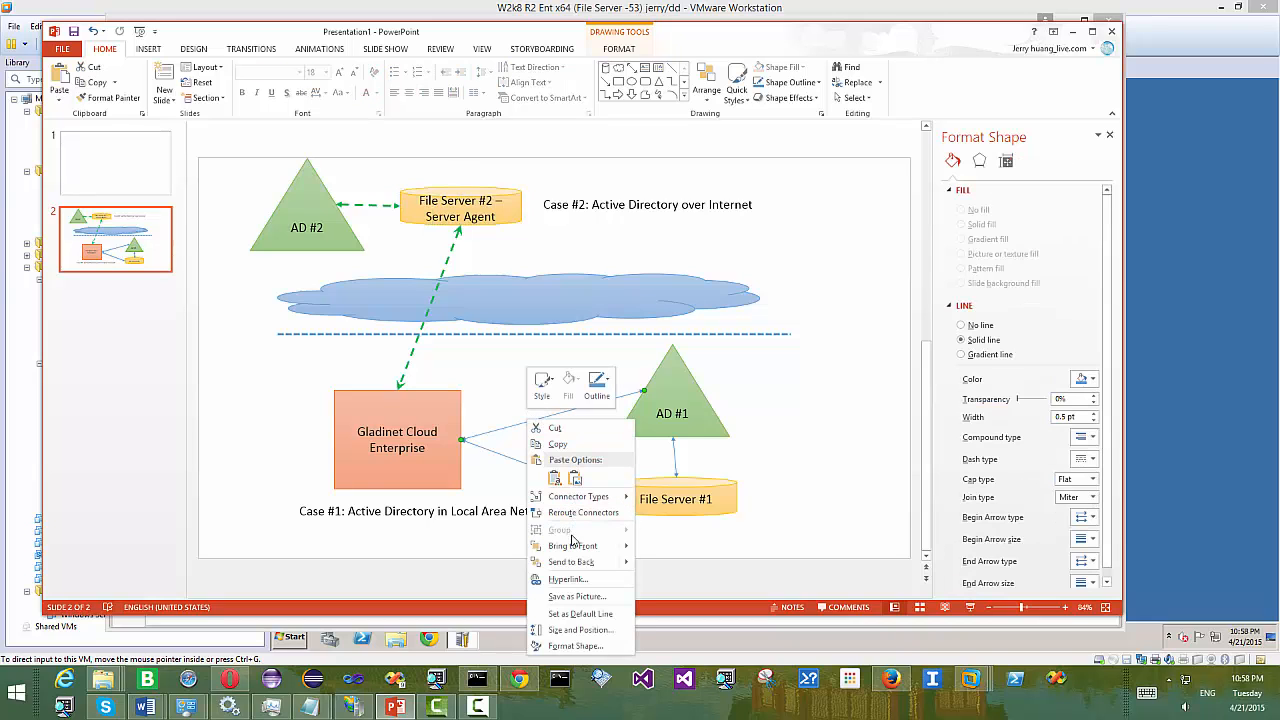
pyautogui.click(505, 402)
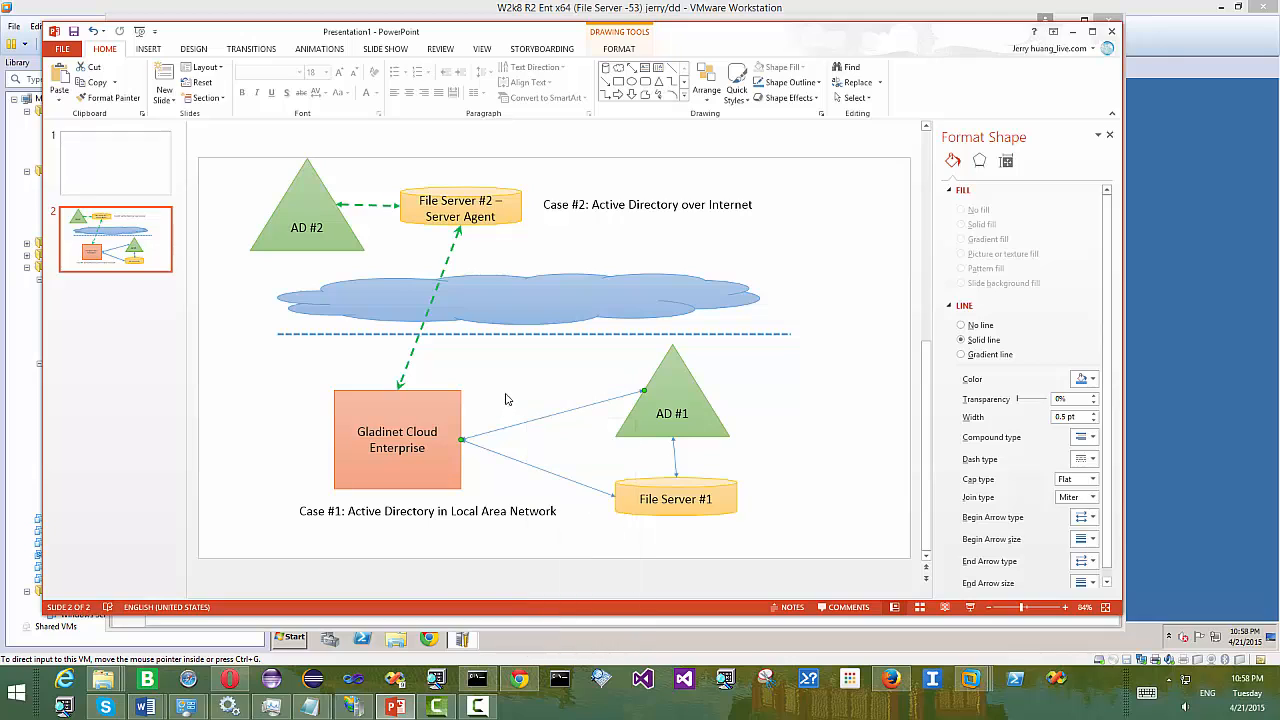
pyautogui.click(644, 70)
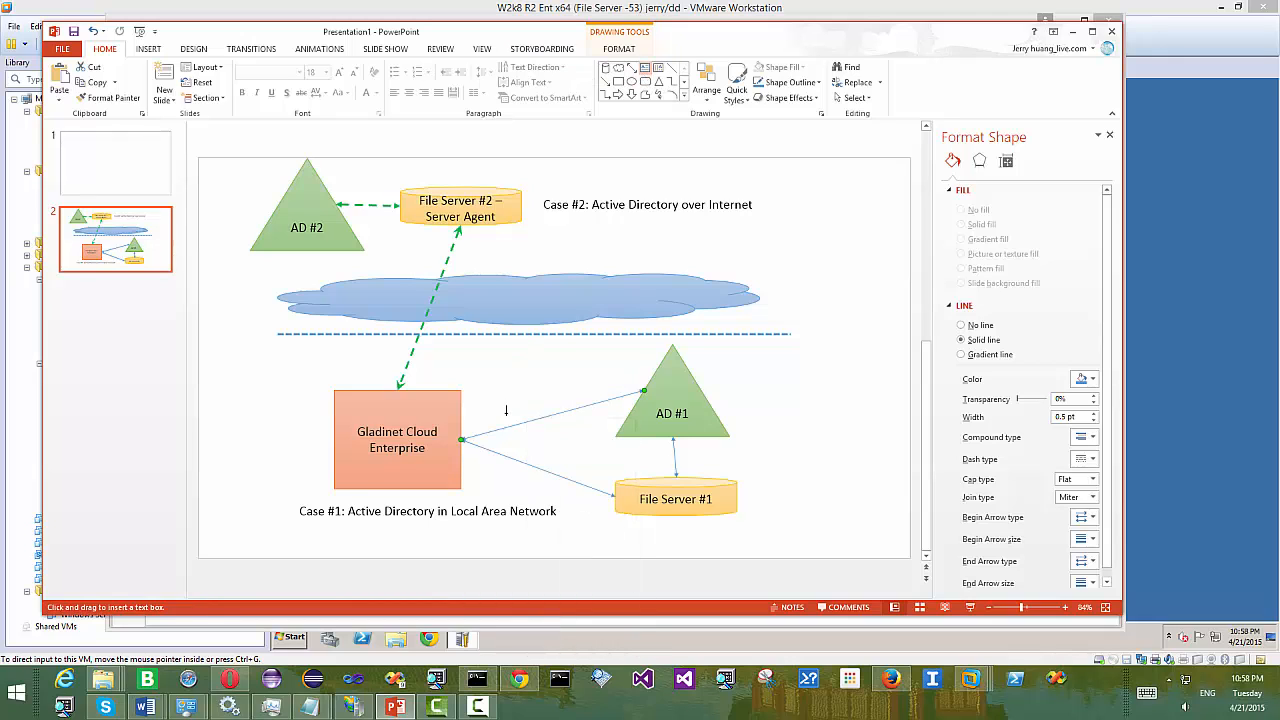
pyautogui.click(506, 410)
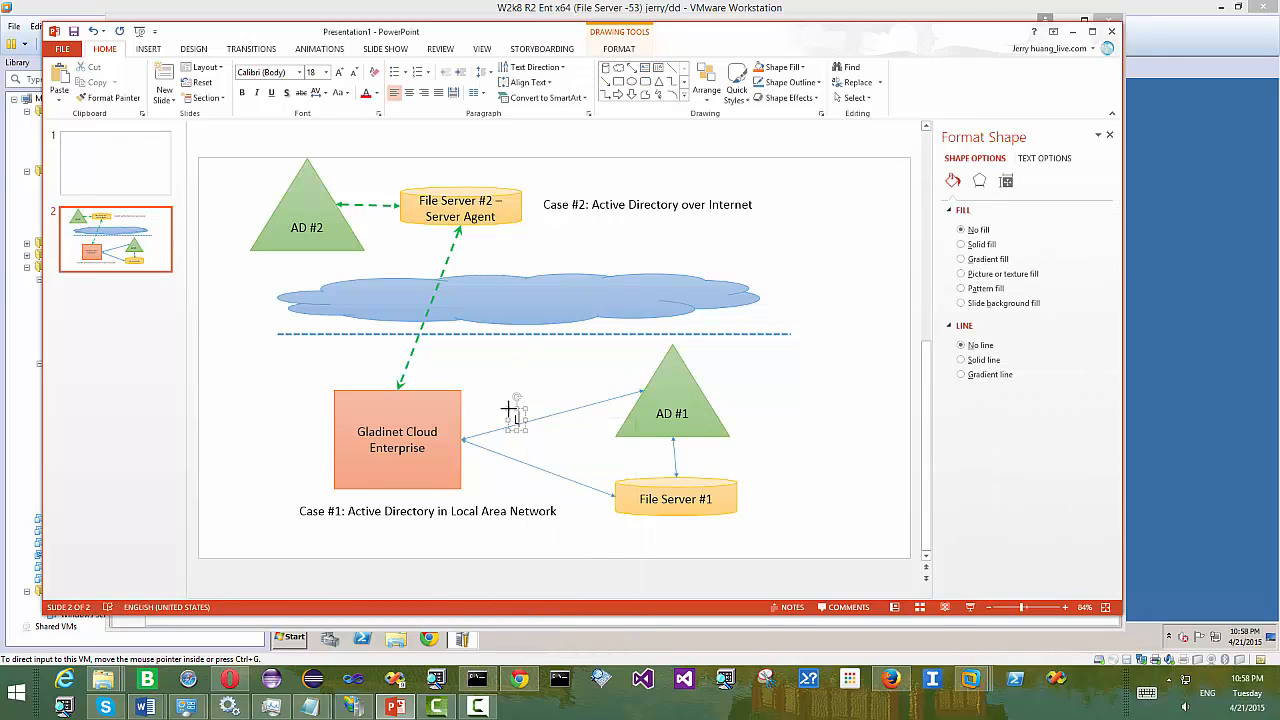
pyautogui.write('LDAP Port')
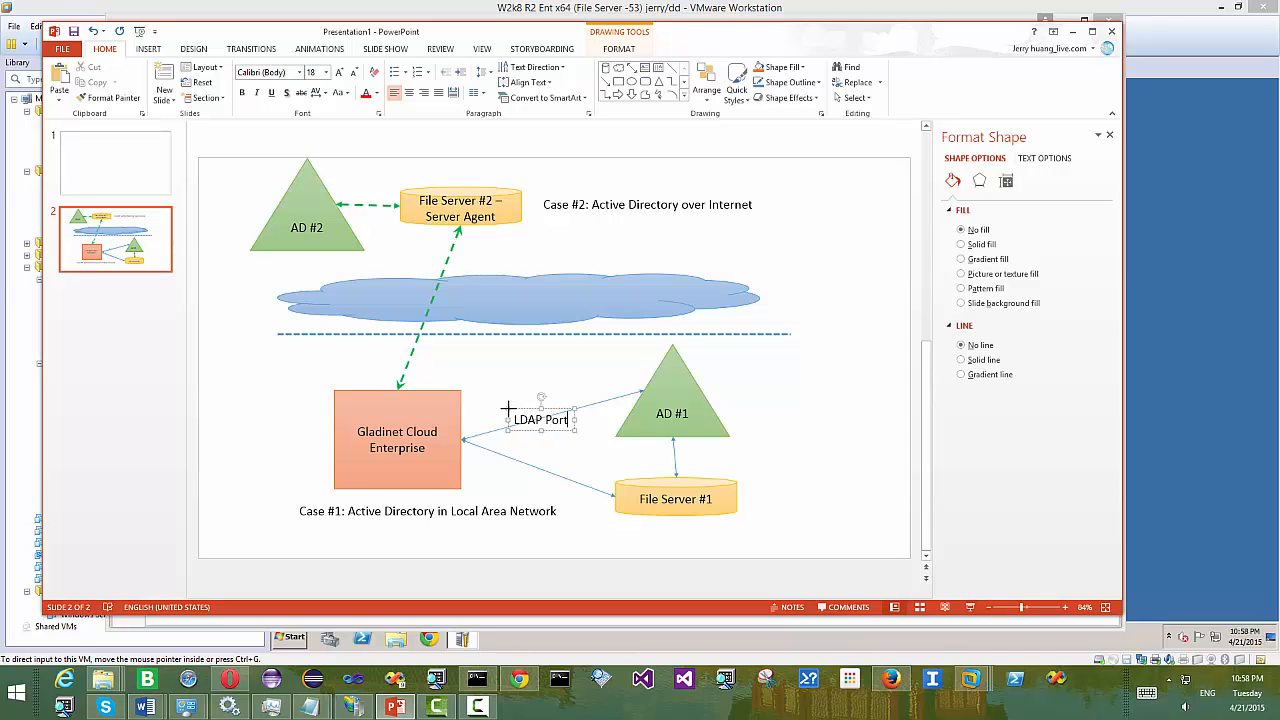
pyautogui.moveTo(552, 411); pyautogui.dragTo(551, 400)
pyautogui.click(557, 459)
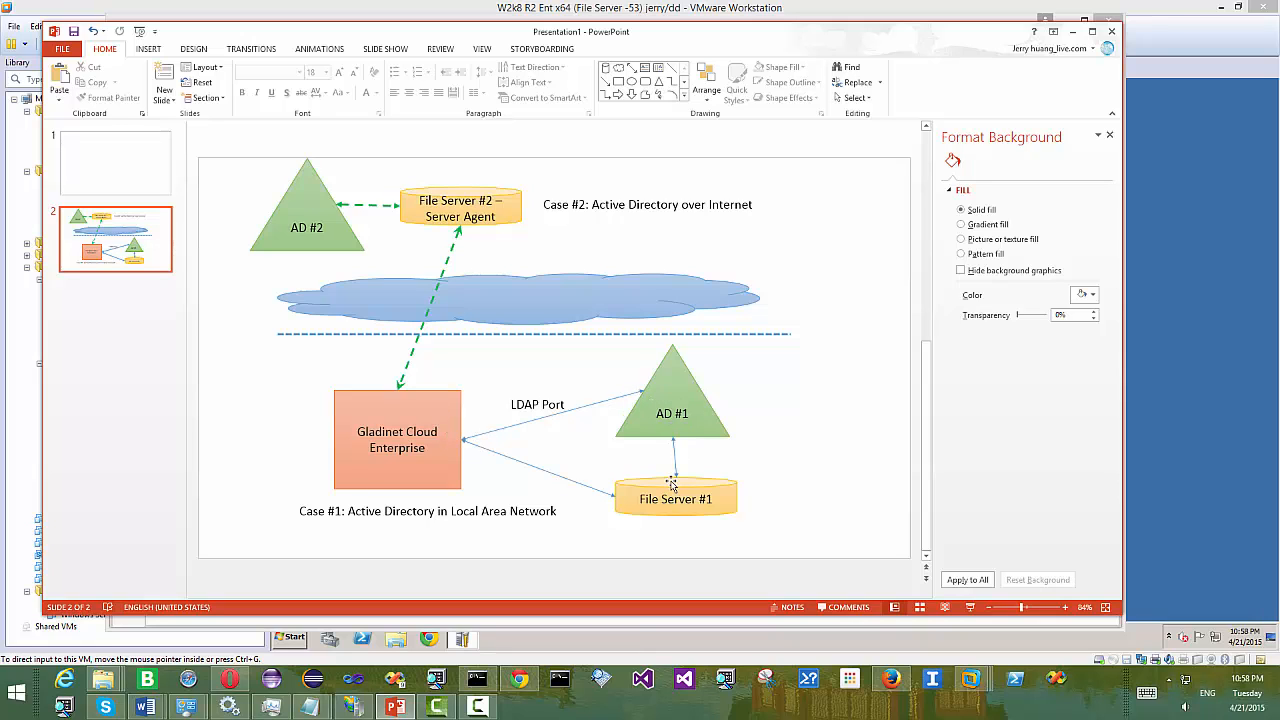
# - Back in Gladinet, highlight the friendly domain name tsys.gladinet.com, then open User Manager
pyautogui.click(519, 679)
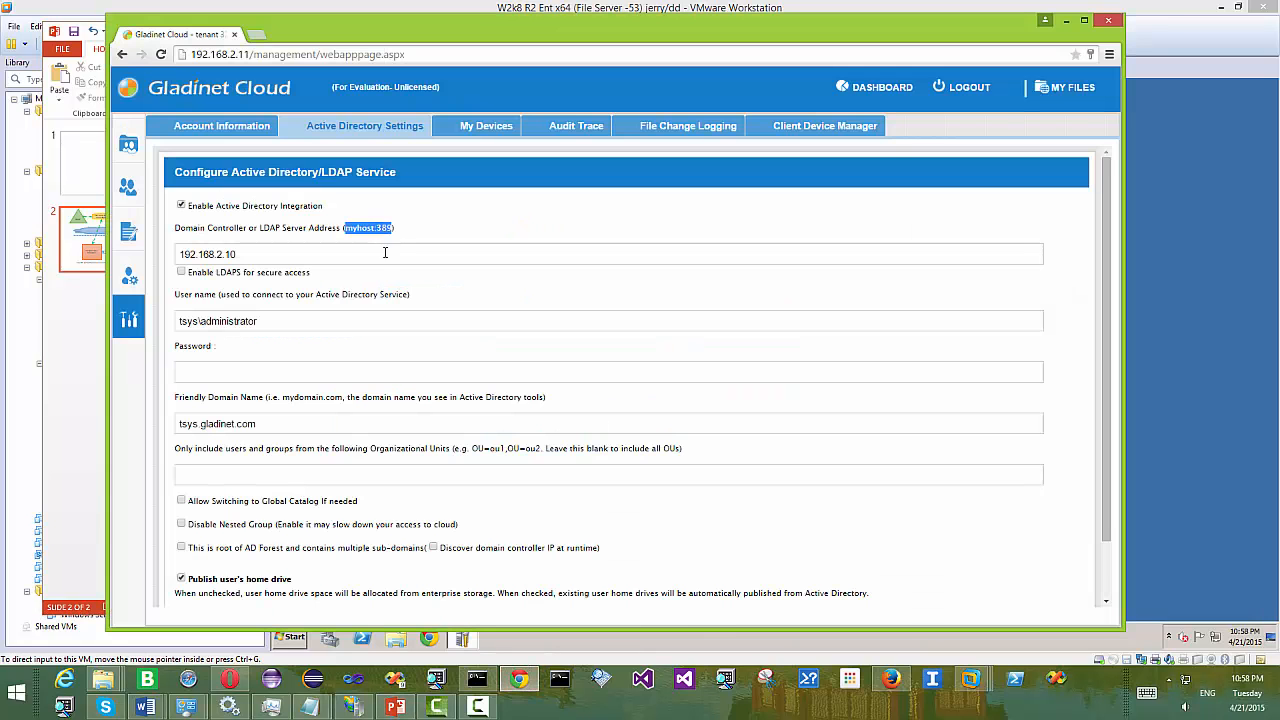
pyautogui.scroll(-1, 265, 302)
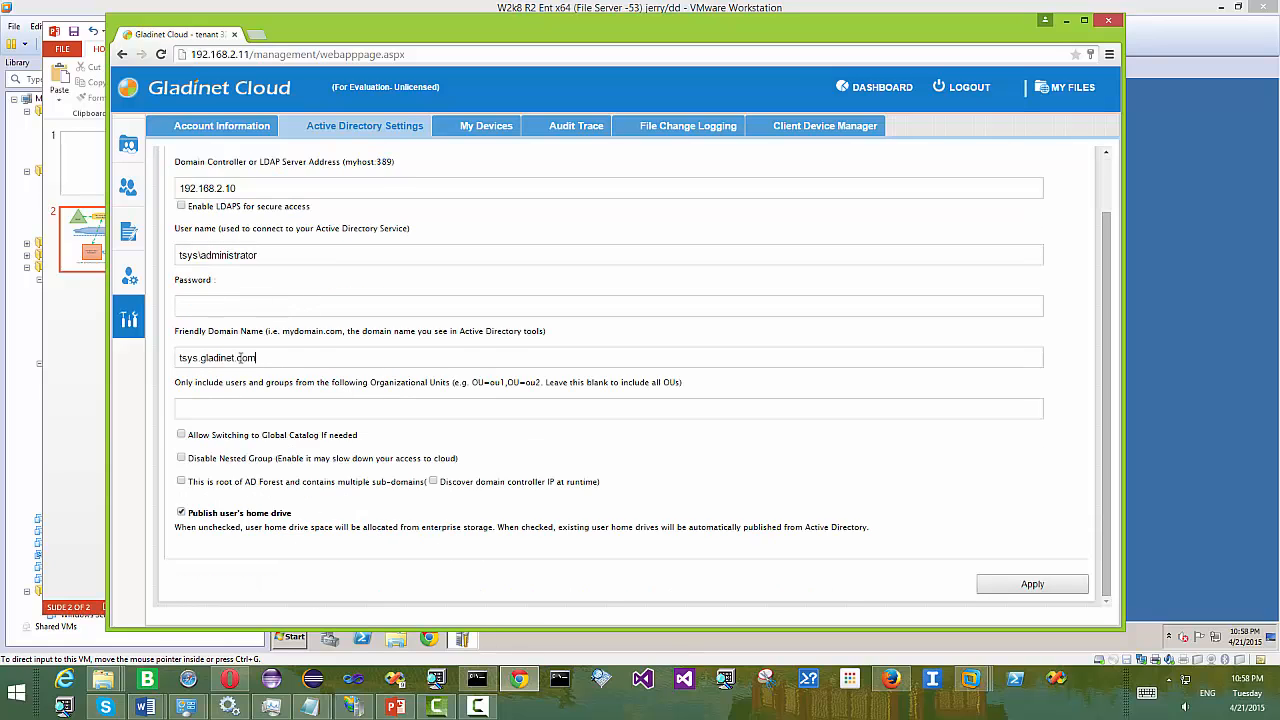
pyautogui.moveTo(256, 357); pyautogui.dragTo(179, 357)
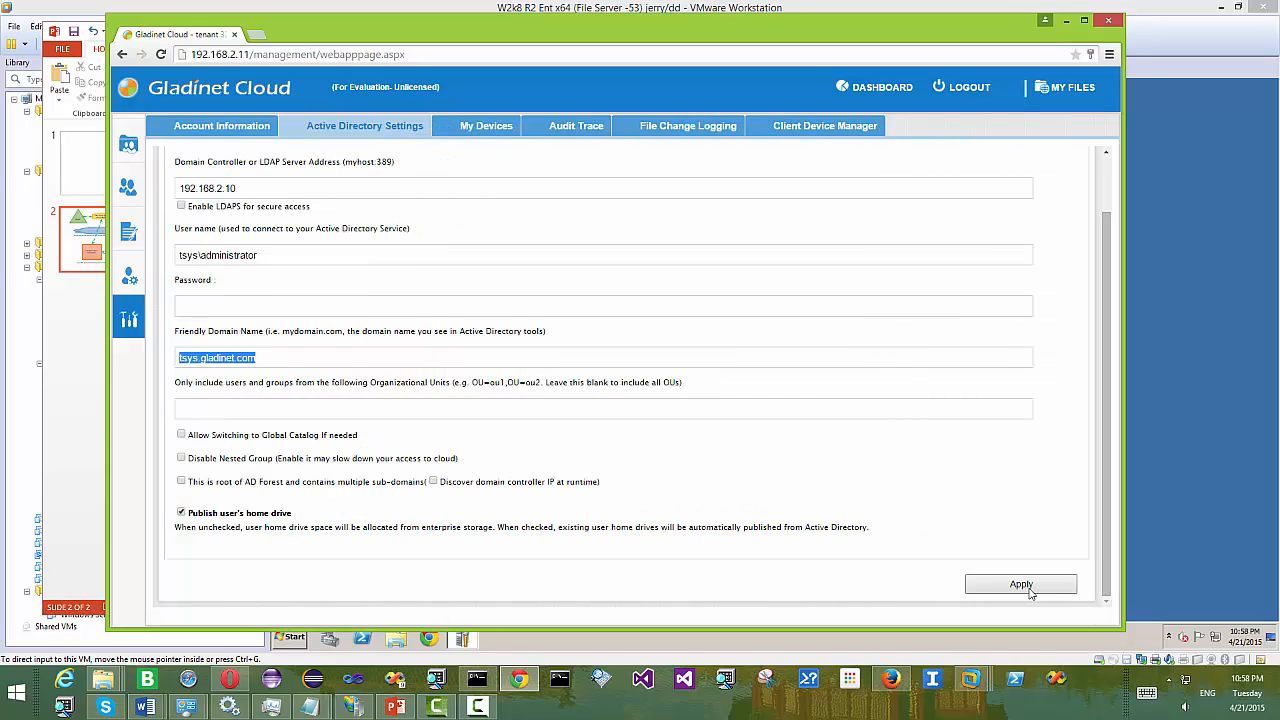
pyautogui.moveTo(146, 193)
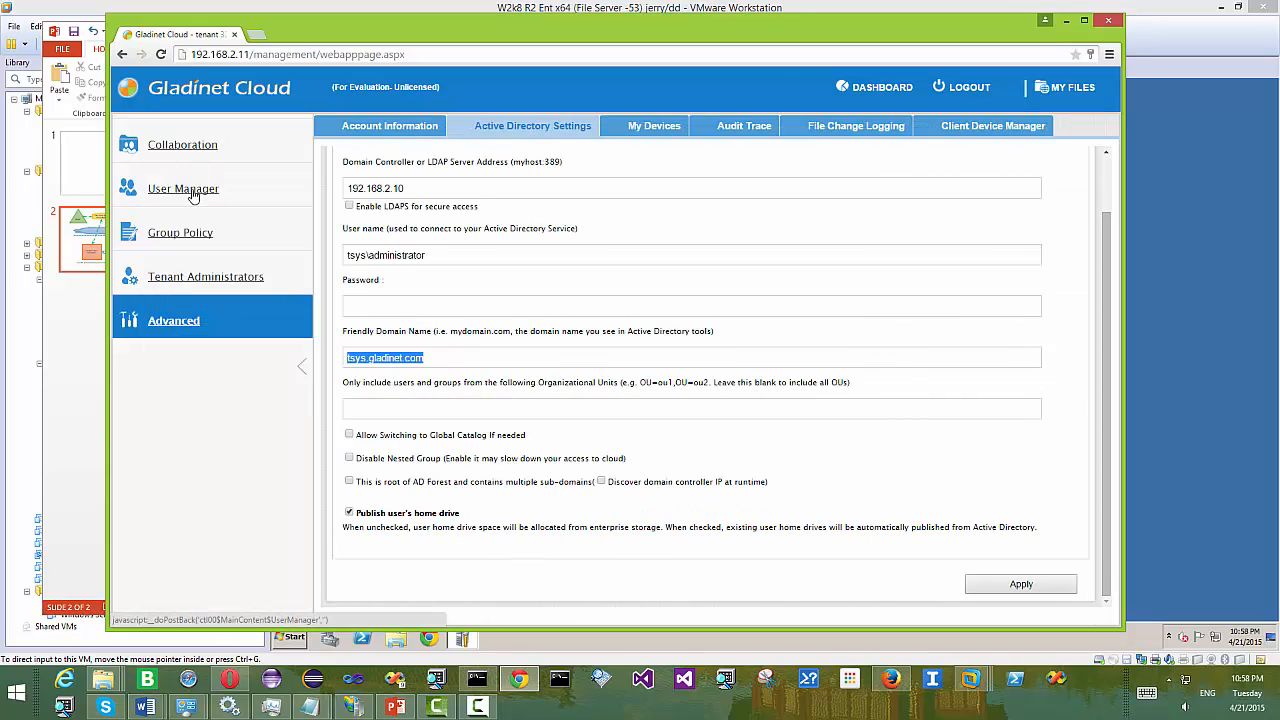
pyautogui.click(193, 192)
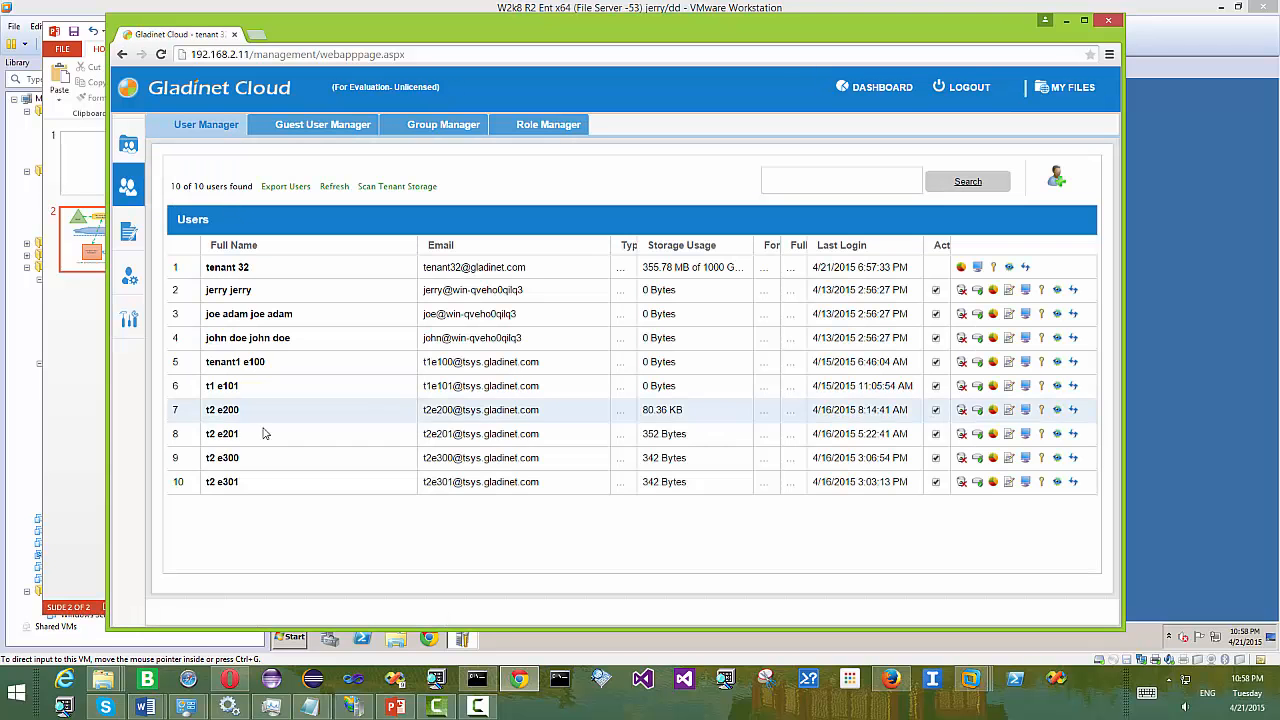
# - Begin importing users from Active Directory over LDAP, then switch to the Windows 2012 R2 AD VM
pyautogui.click(1060, 180)
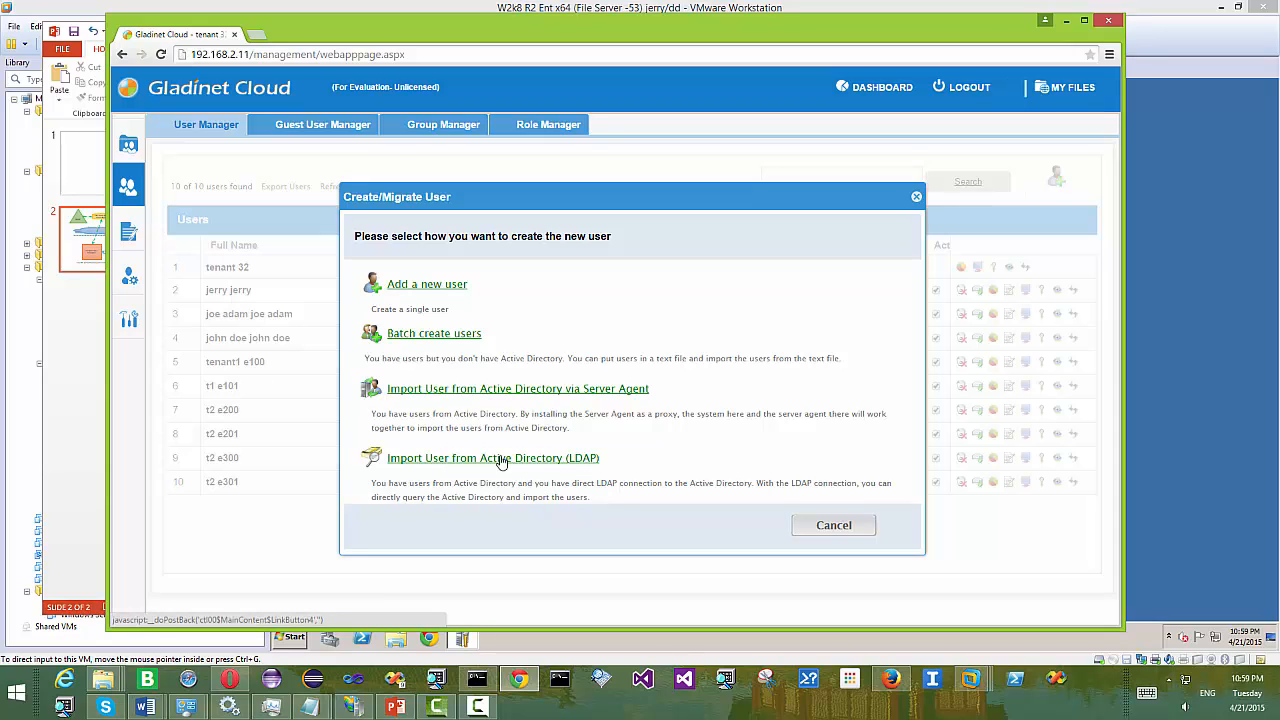
pyautogui.click(517, 460)
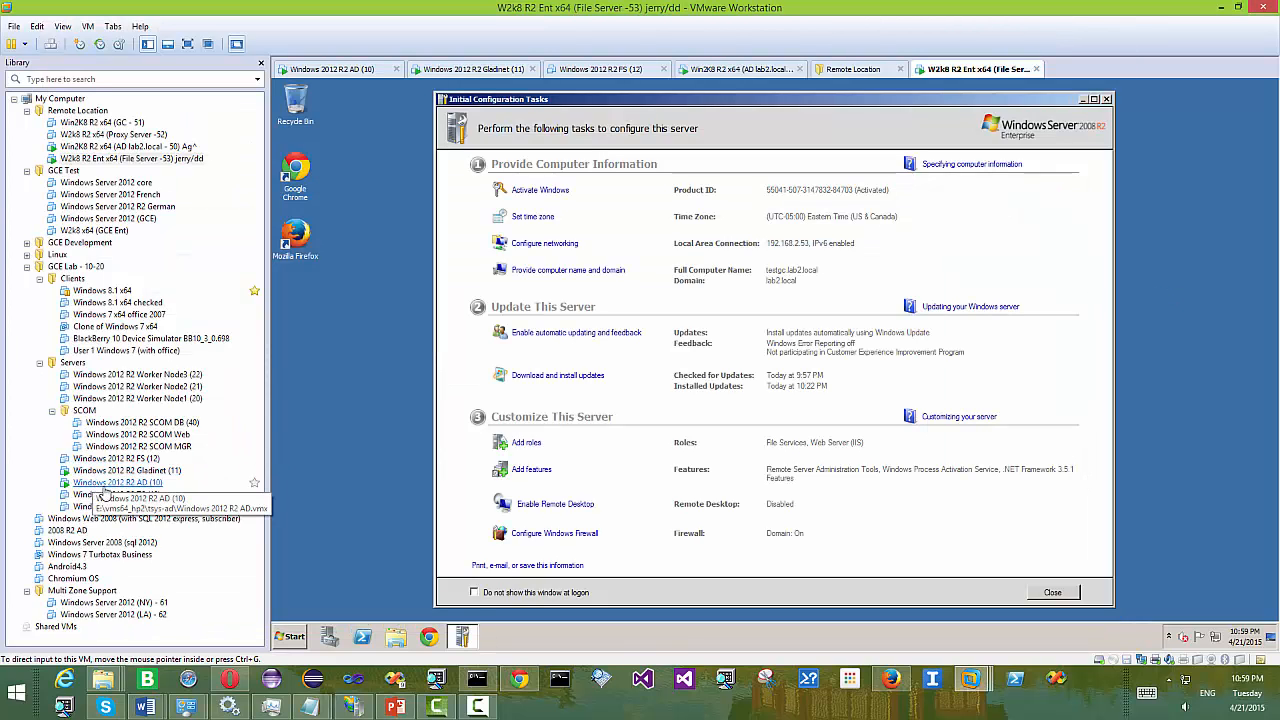
pyautogui.click(106, 484)
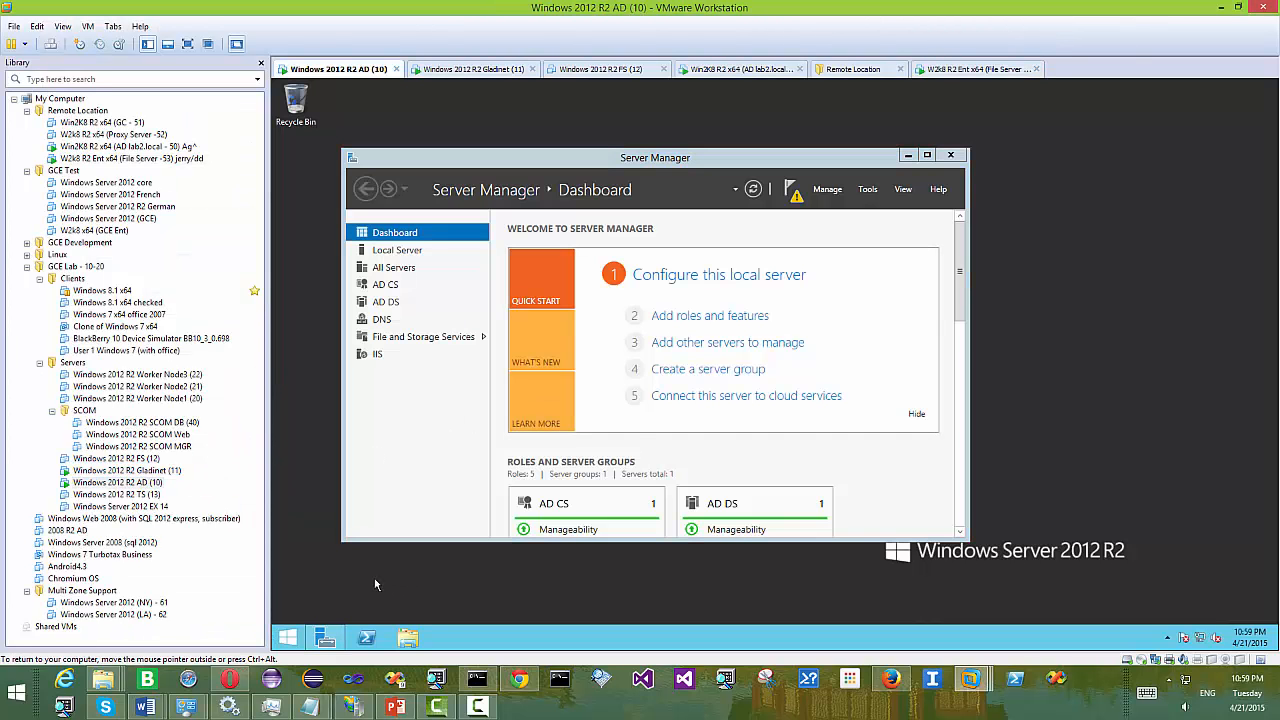
# - Start a new domain user 'charles local' with logon name charles
pyautogui.click(289, 637)
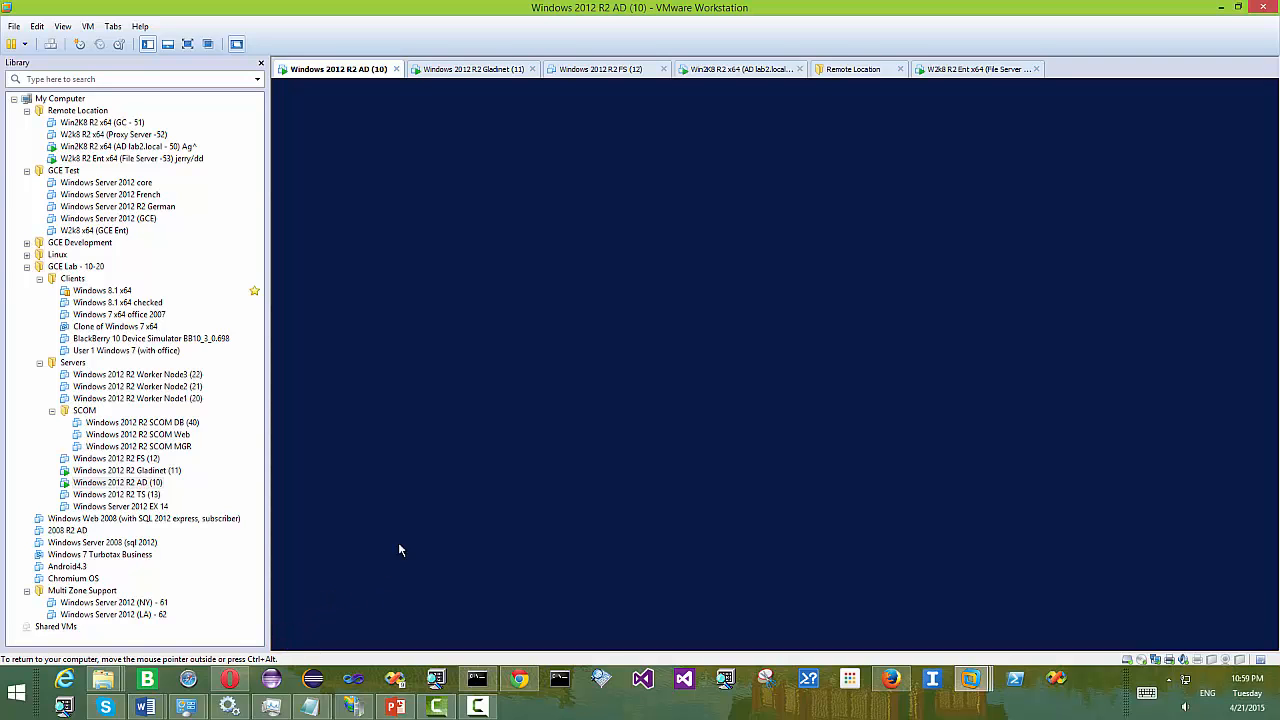
pyautogui.click(450, 520)
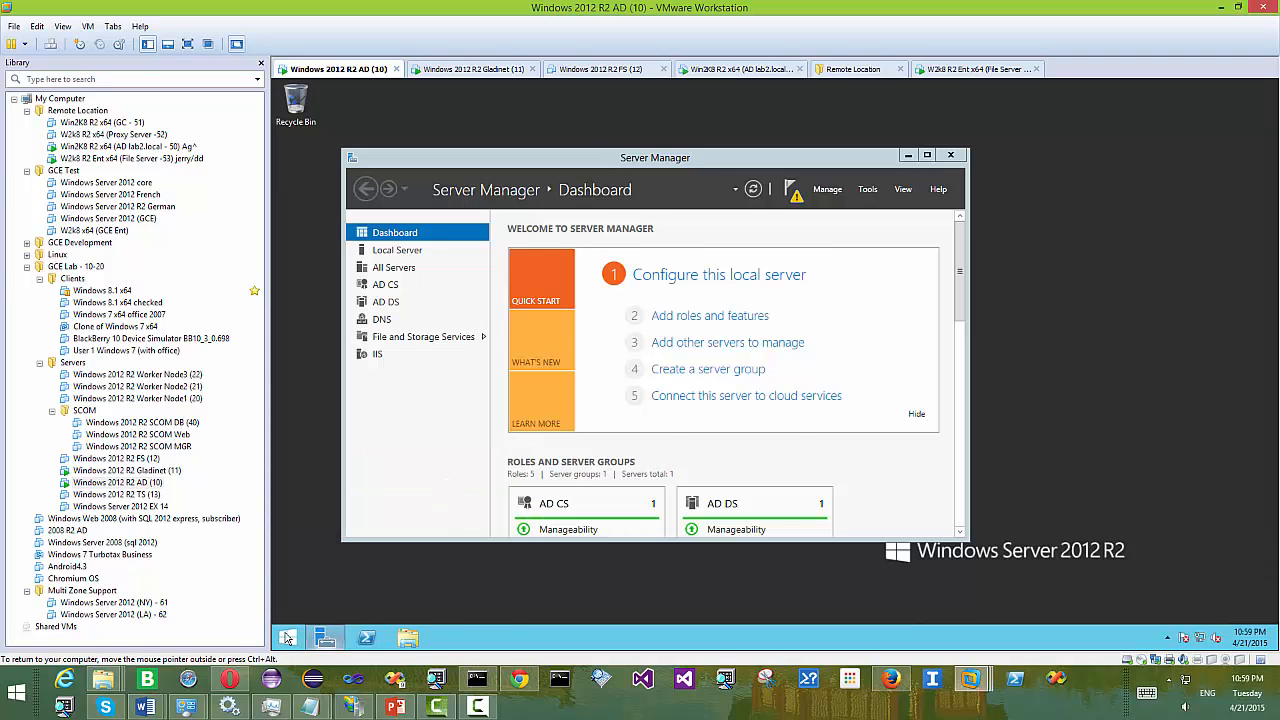
pyautogui.rightClick(651, 521)
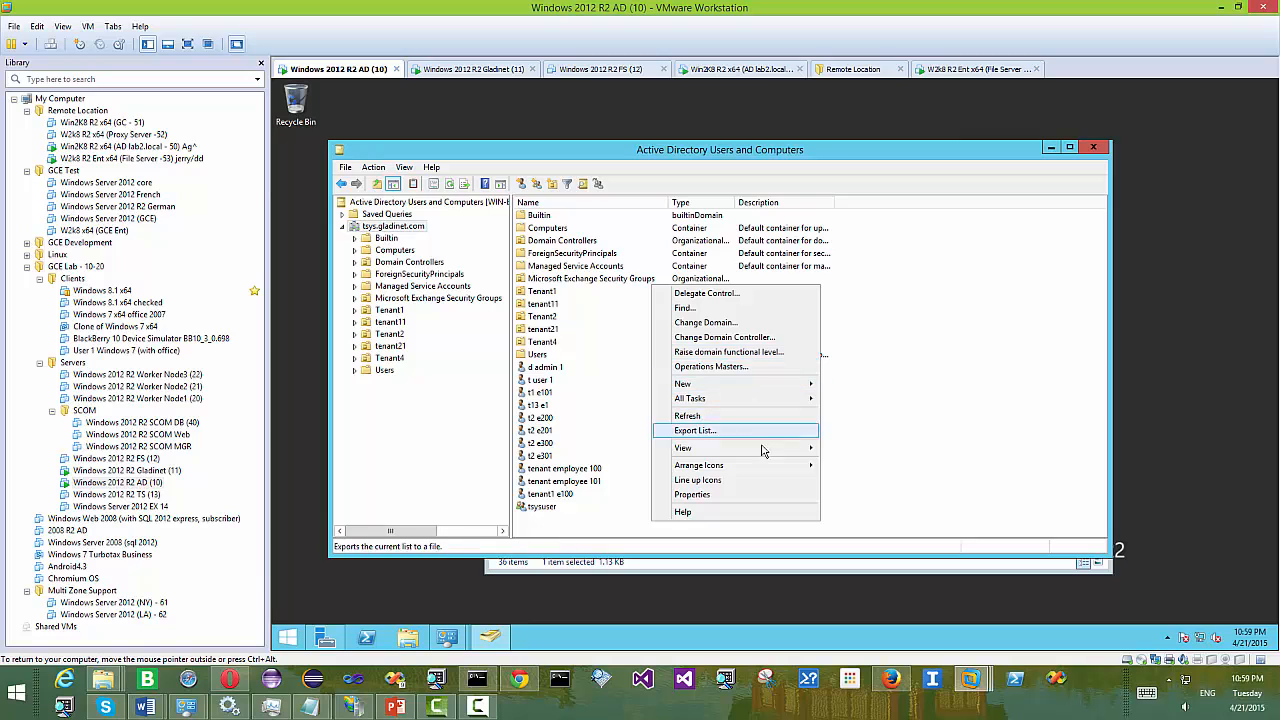
pyautogui.moveTo(743, 386)
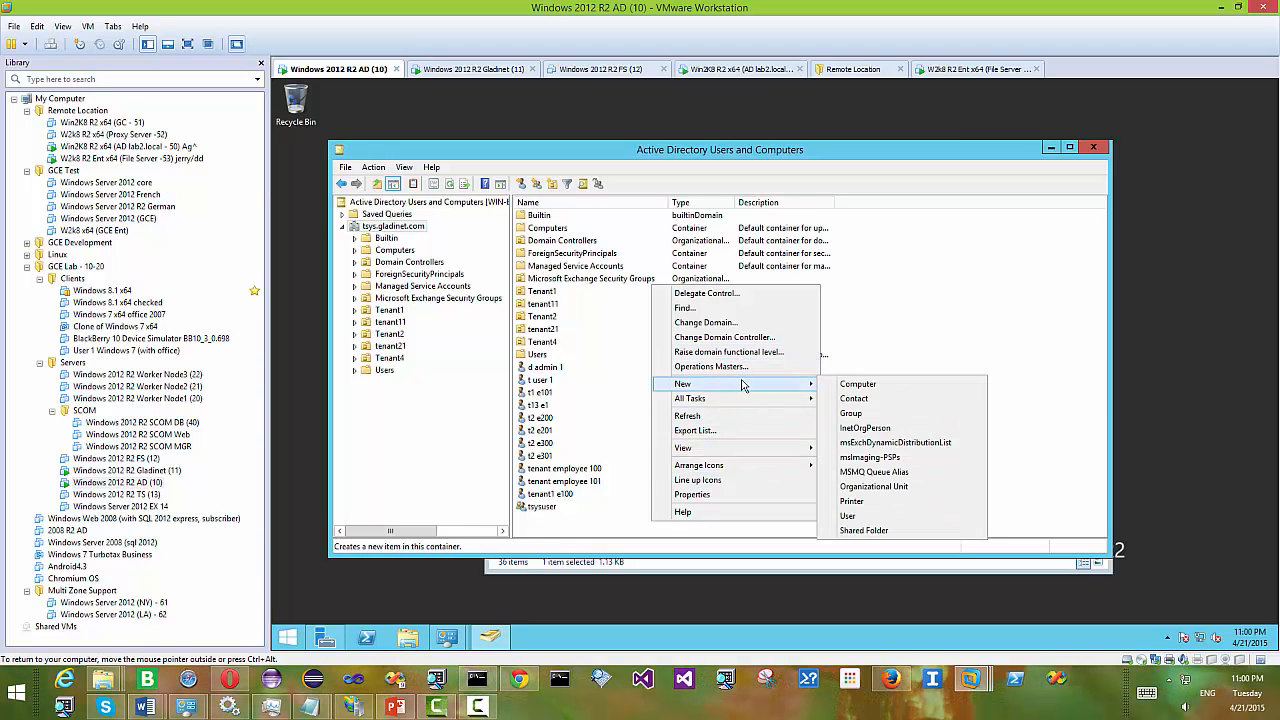
pyautogui.click(848, 515)
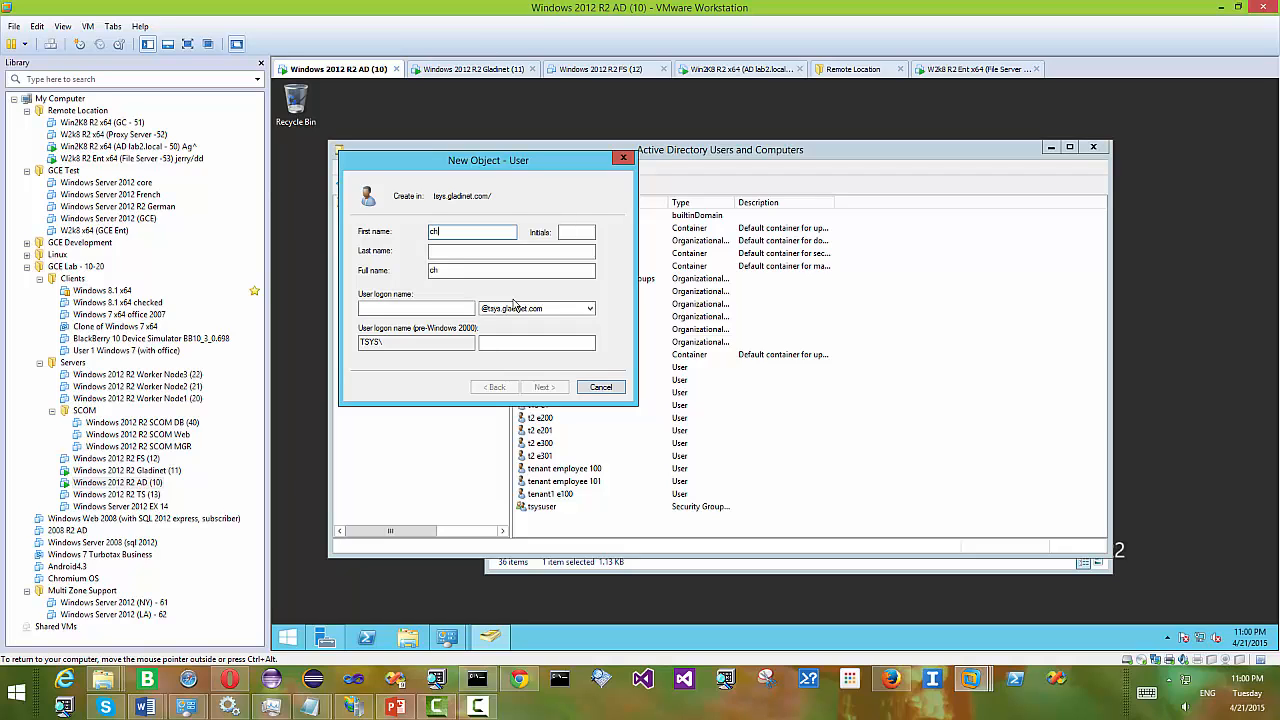
pyautogui.write('charles')
pyautogui.press('Tab')
pyautogui.press('Tab')
pyautogui.write('la')
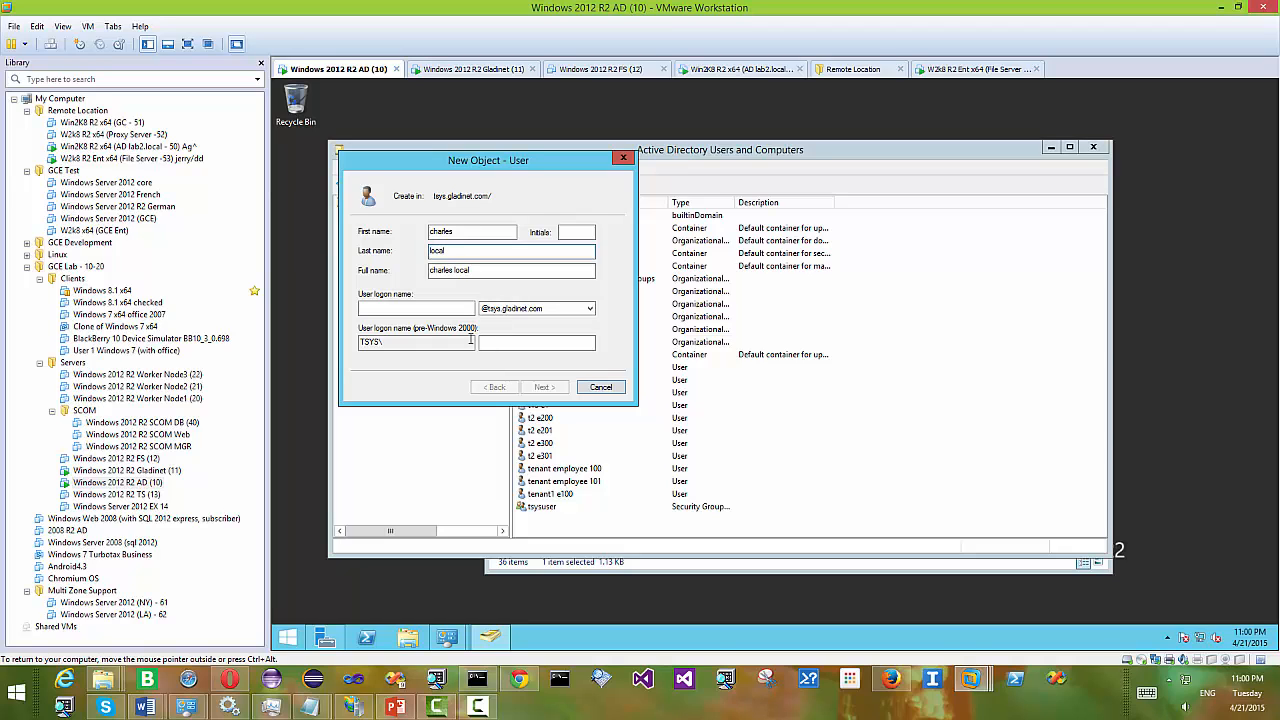
pyautogui.click(401, 310)
pyautogui.write('char')
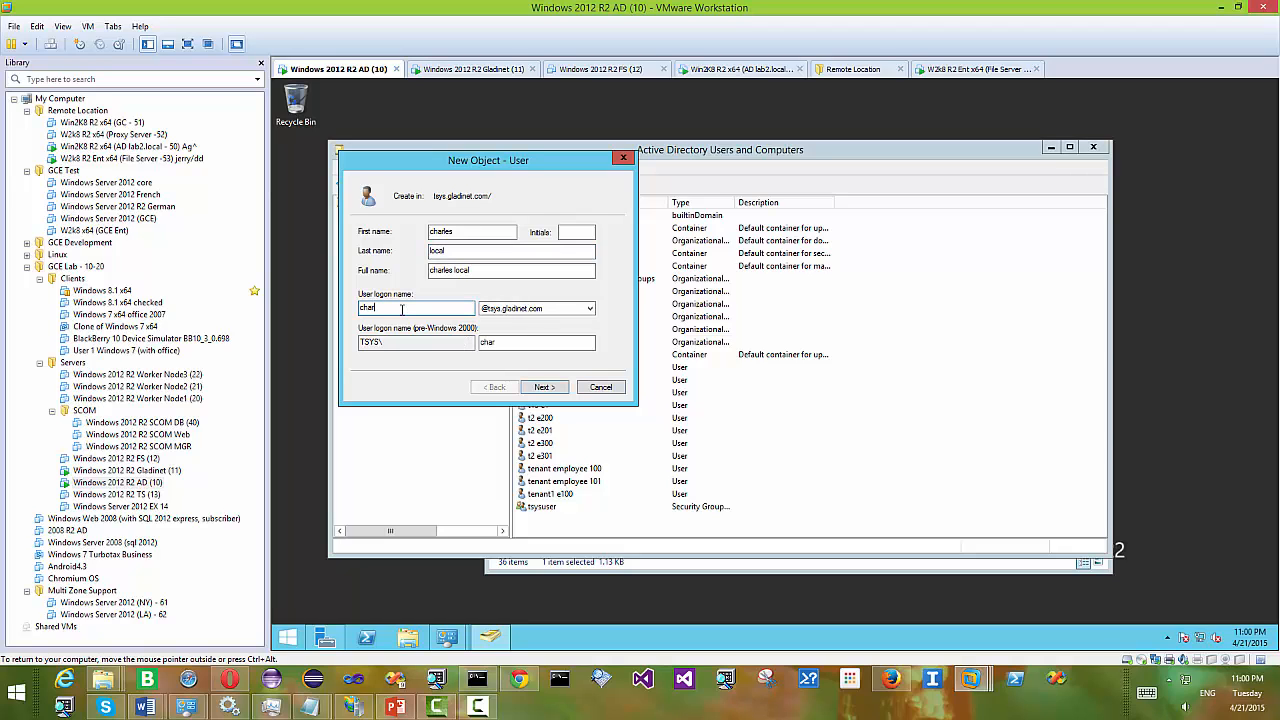
pyautogui.write('les')
pyautogui.click(548, 389)
# - Set charles's password to never expire and be unchangeable by the user, enter it, and finish
pyautogui.click(423, 278)
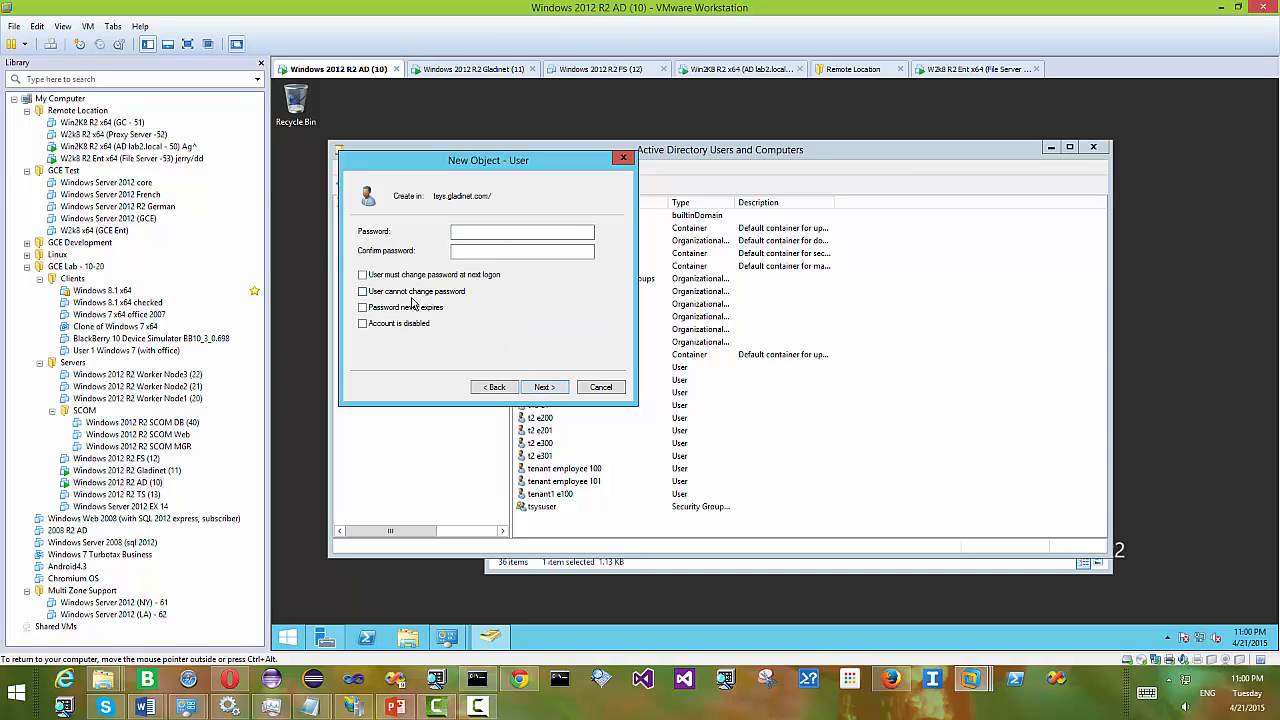
pyautogui.click(412, 295)
pyautogui.click(420, 308)
pyautogui.click(470, 233)
pyautogui.write('•••')
pyautogui.click(476, 253)
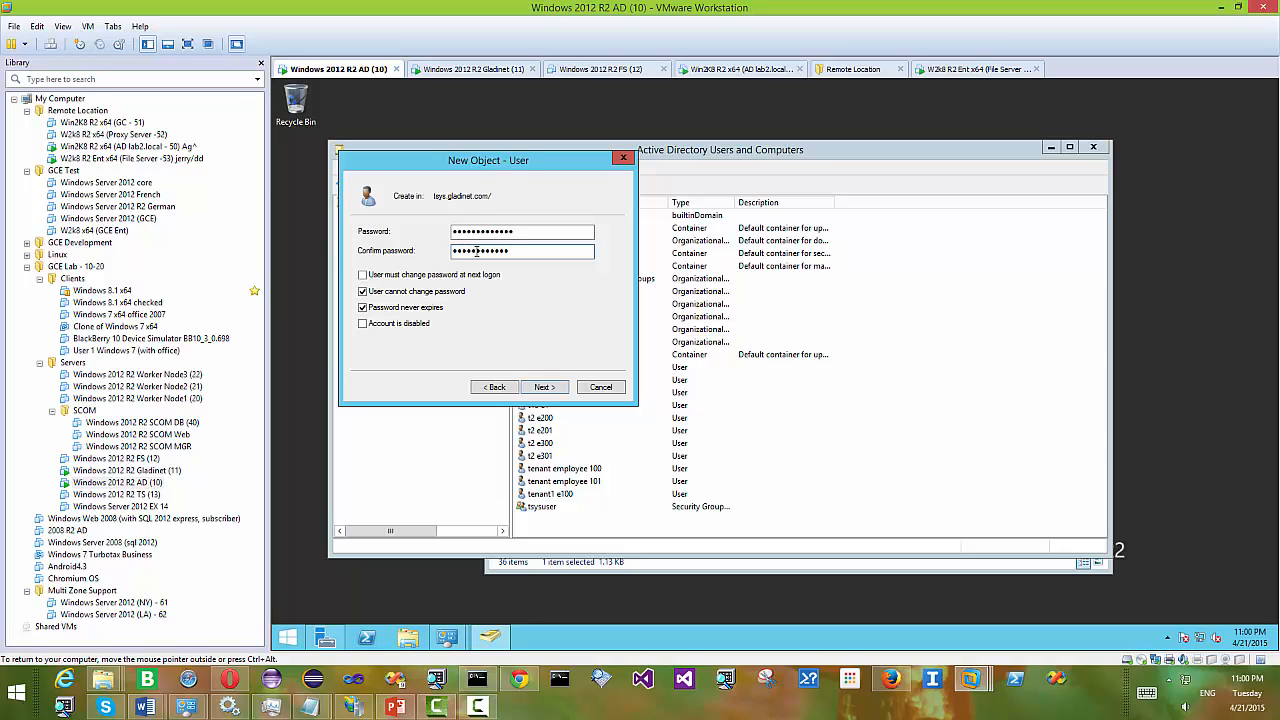
pyautogui.click(543, 387)
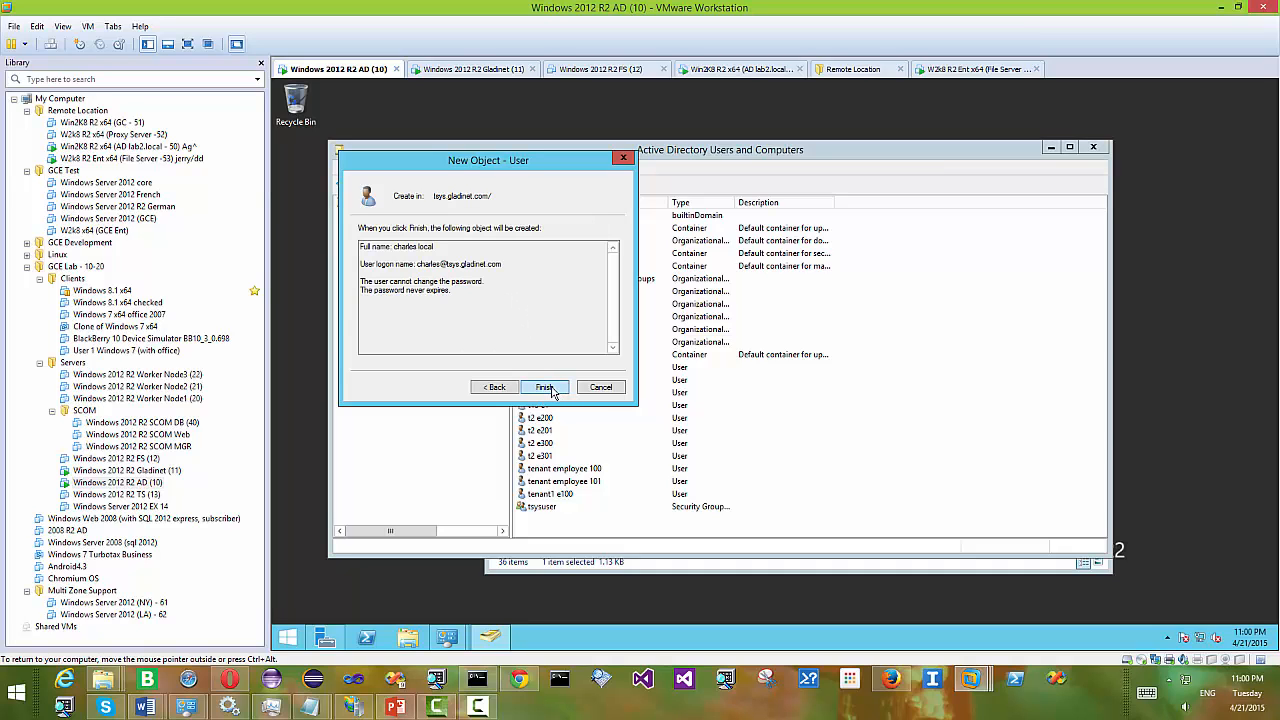
pyautogui.click(550, 390)
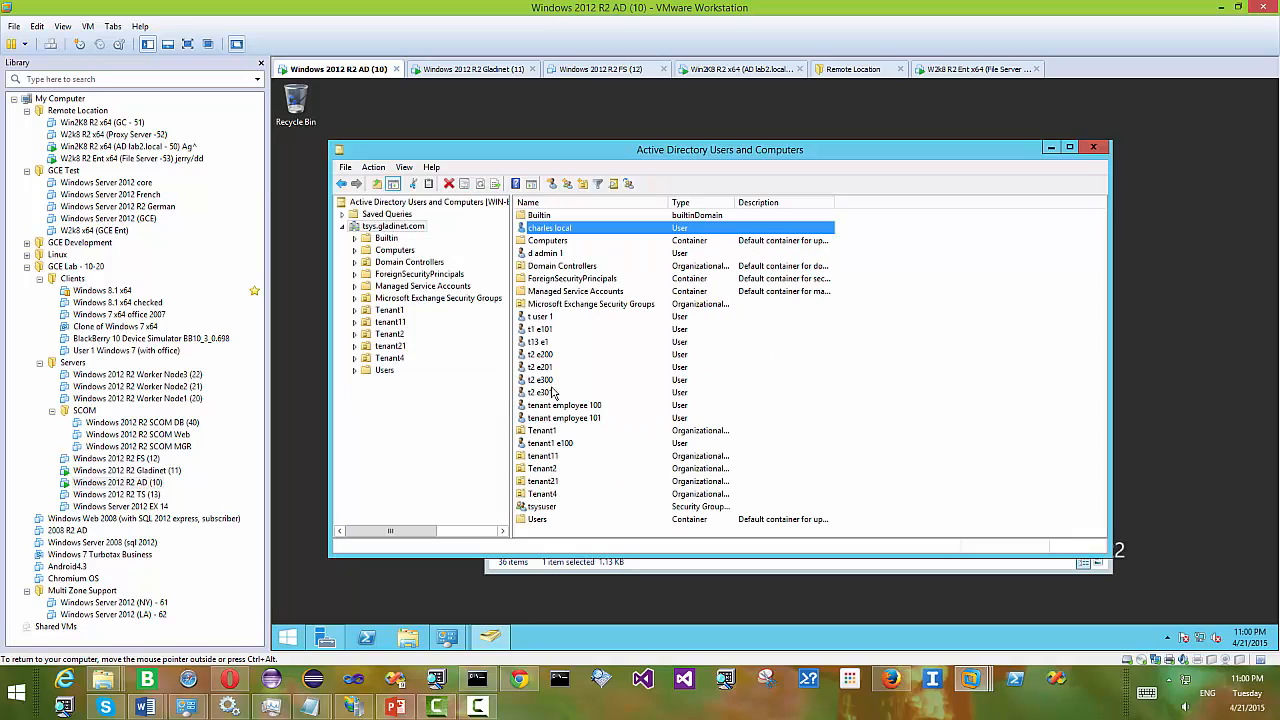
# - Start a new domain user 'Daniel Local' with logon name daniel
pyautogui.rightClick(616, 521)
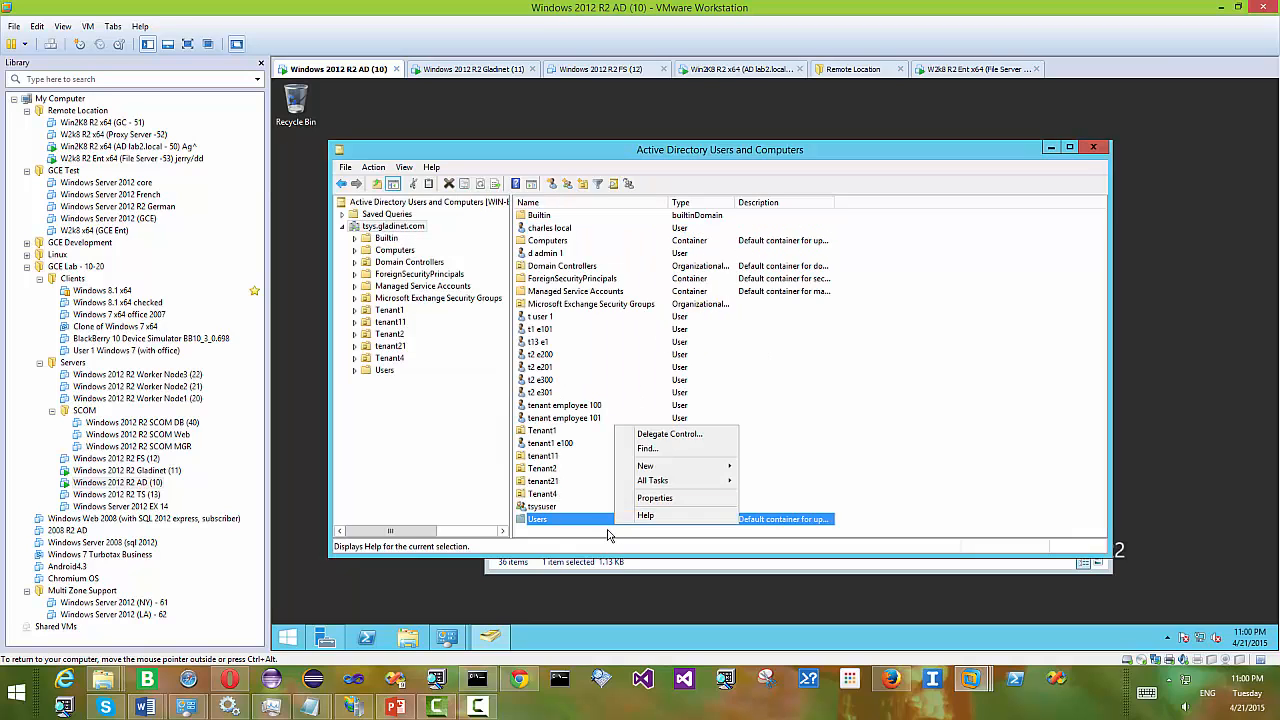
pyautogui.rightClick(608, 536)
pyautogui.moveTo(737, 392)
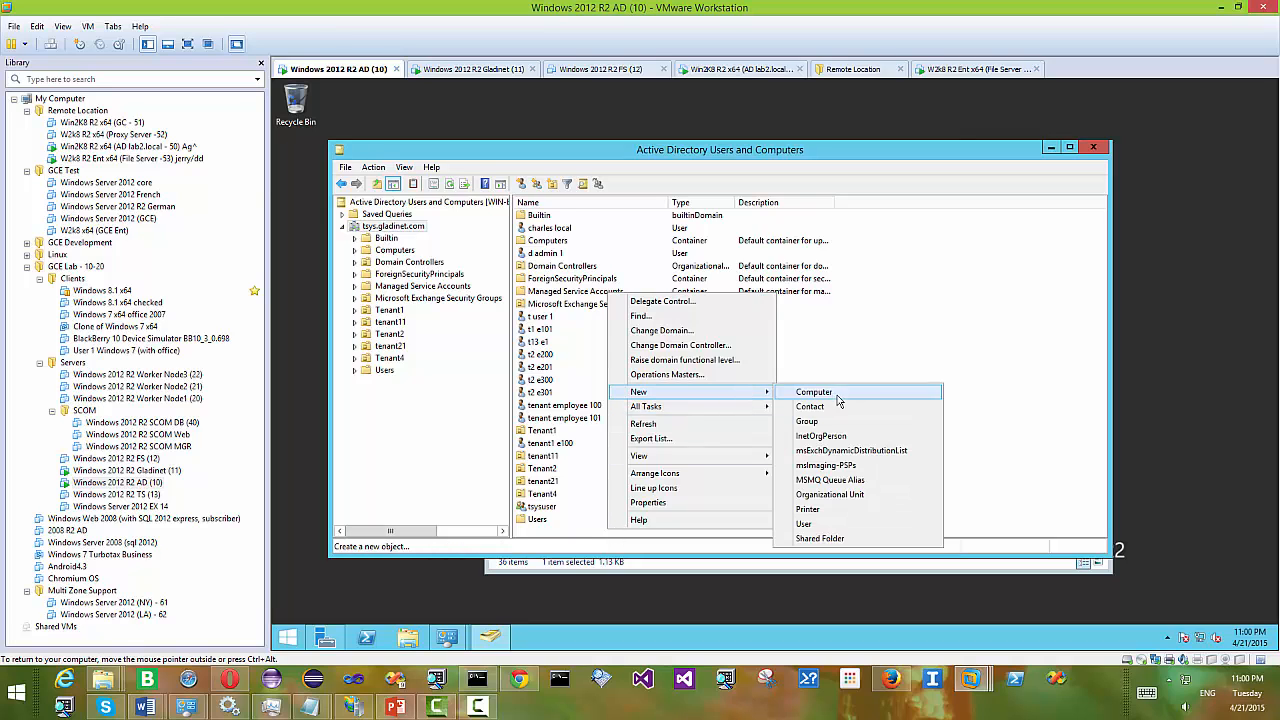
pyautogui.click(806, 524)
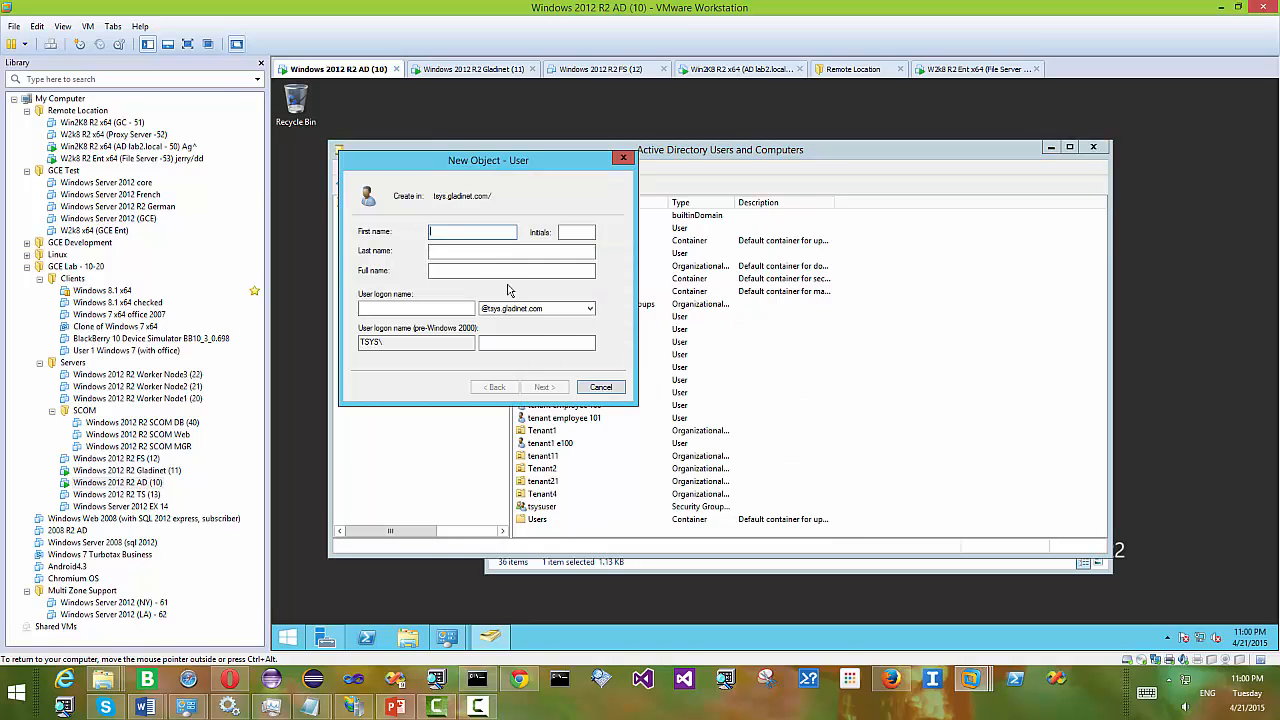
pyautogui.write('Daniel')
pyautogui.press('Tab')
pyautogui.press('Tab')
pyautogui.write('L')
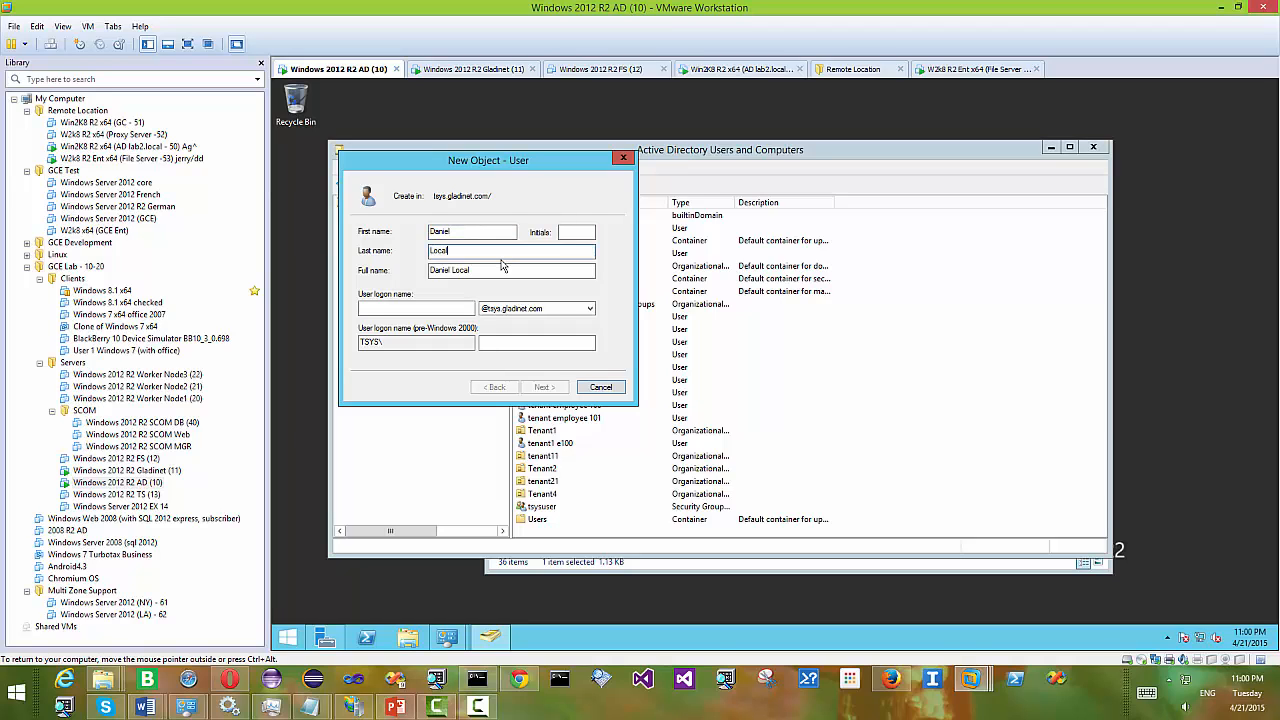
pyautogui.write('ocal')
pyautogui.click(409, 307)
pyautogui.write('daniel')
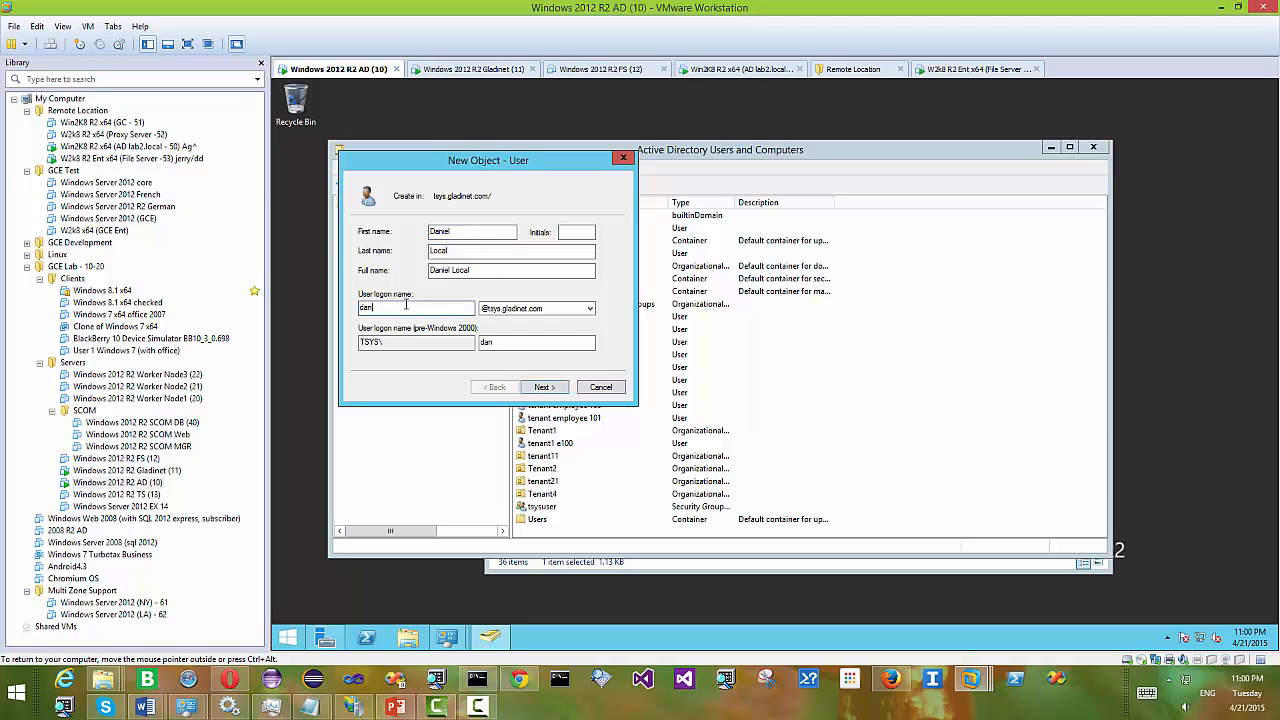
pyautogui.click(546, 387)
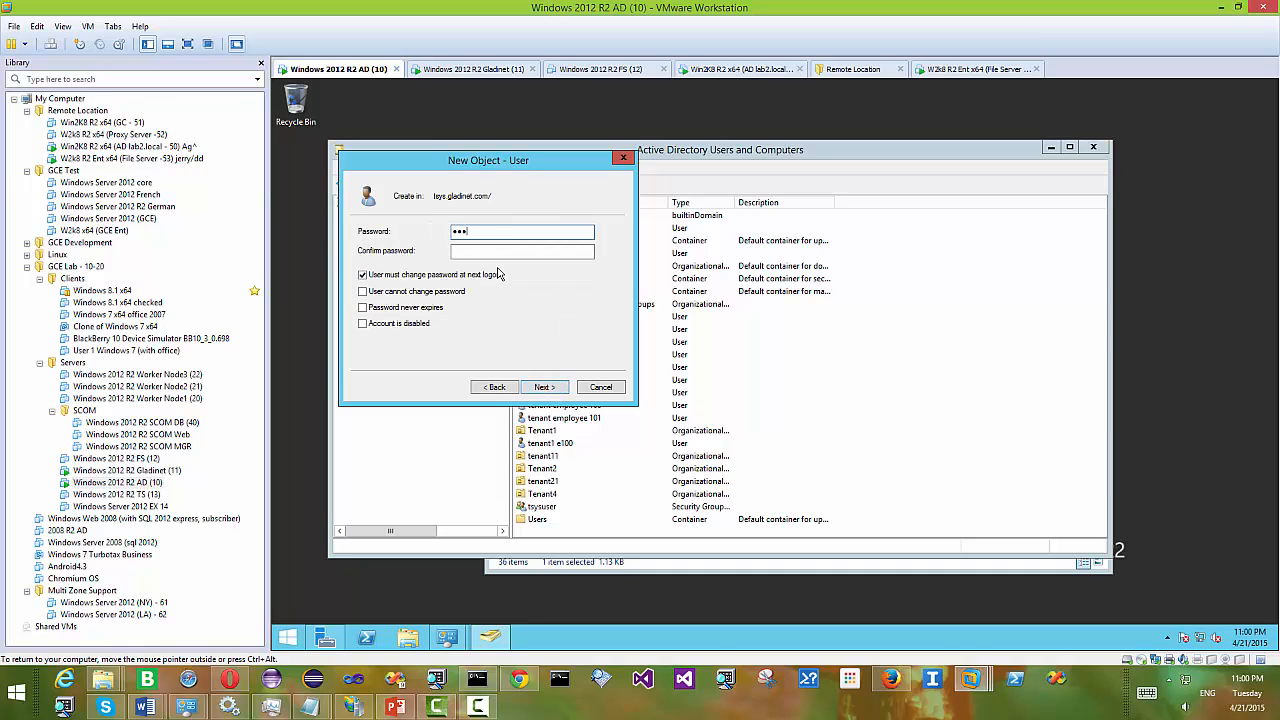
# - Enter daniel's password, make it never expire and unchangeable by the user, and finish
pyautogui.write('••')
pyautogui.click(497, 252)
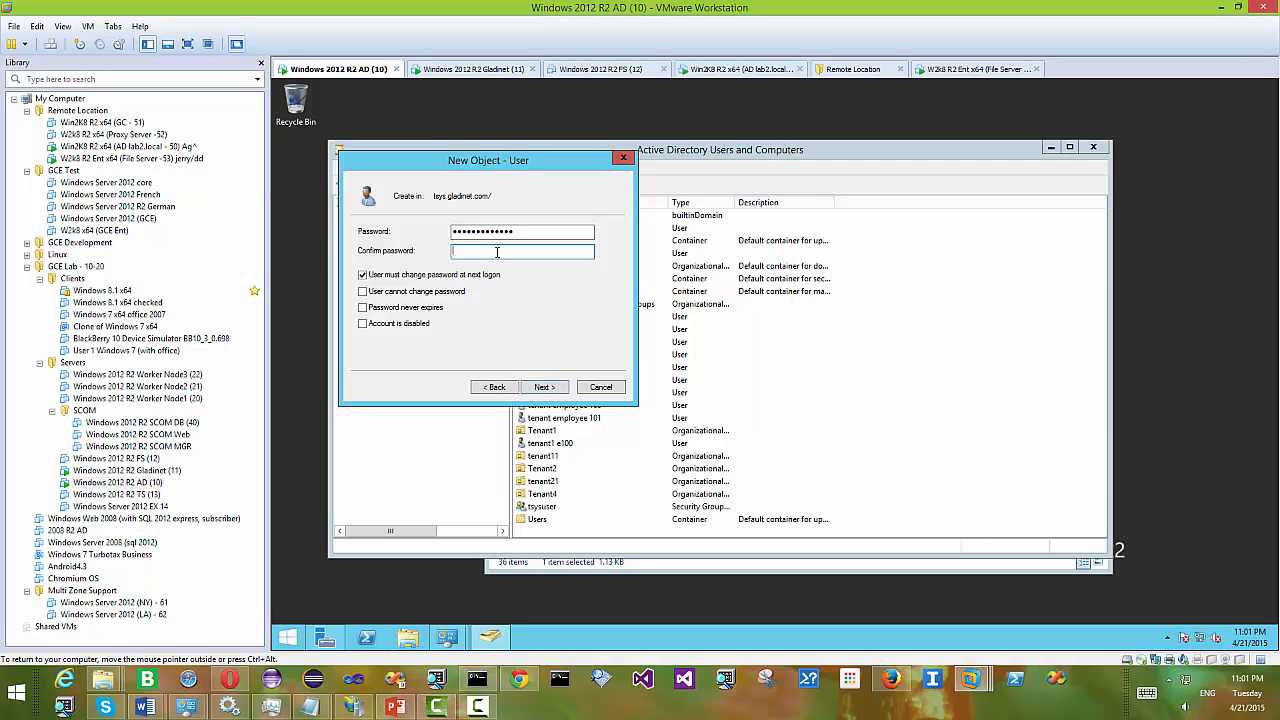
pyautogui.write('•••••••••')
pyautogui.click(466, 275)
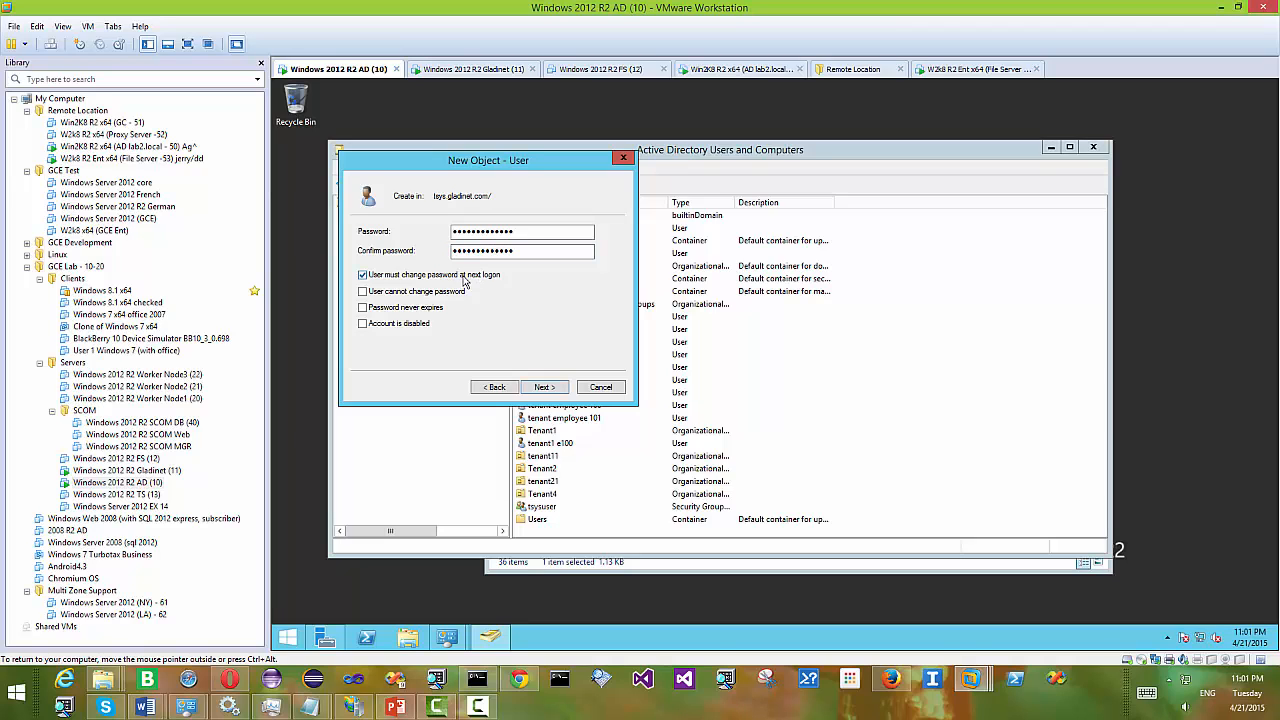
pyautogui.click(419, 293)
pyautogui.click(416, 312)
pyautogui.click(541, 387)
pyautogui.click(554, 393)
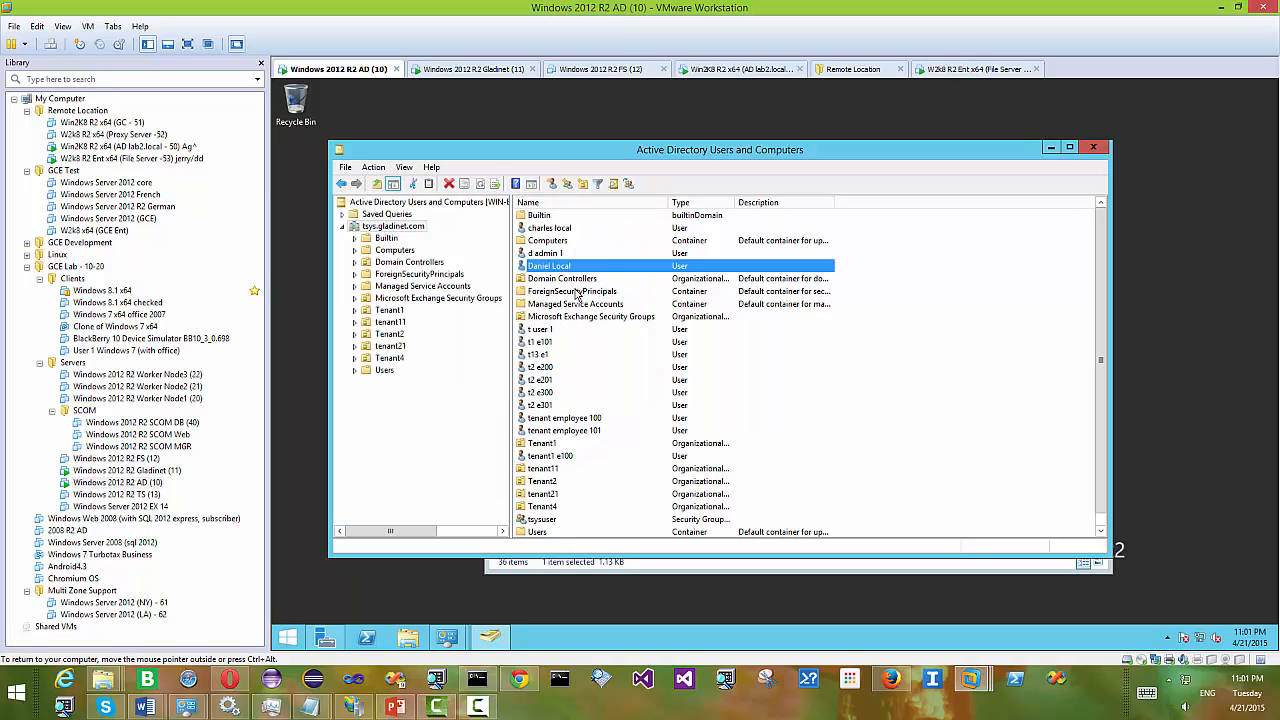
# - Select both new users in the list, then open File Explorer
pyautogui.click(557, 228)
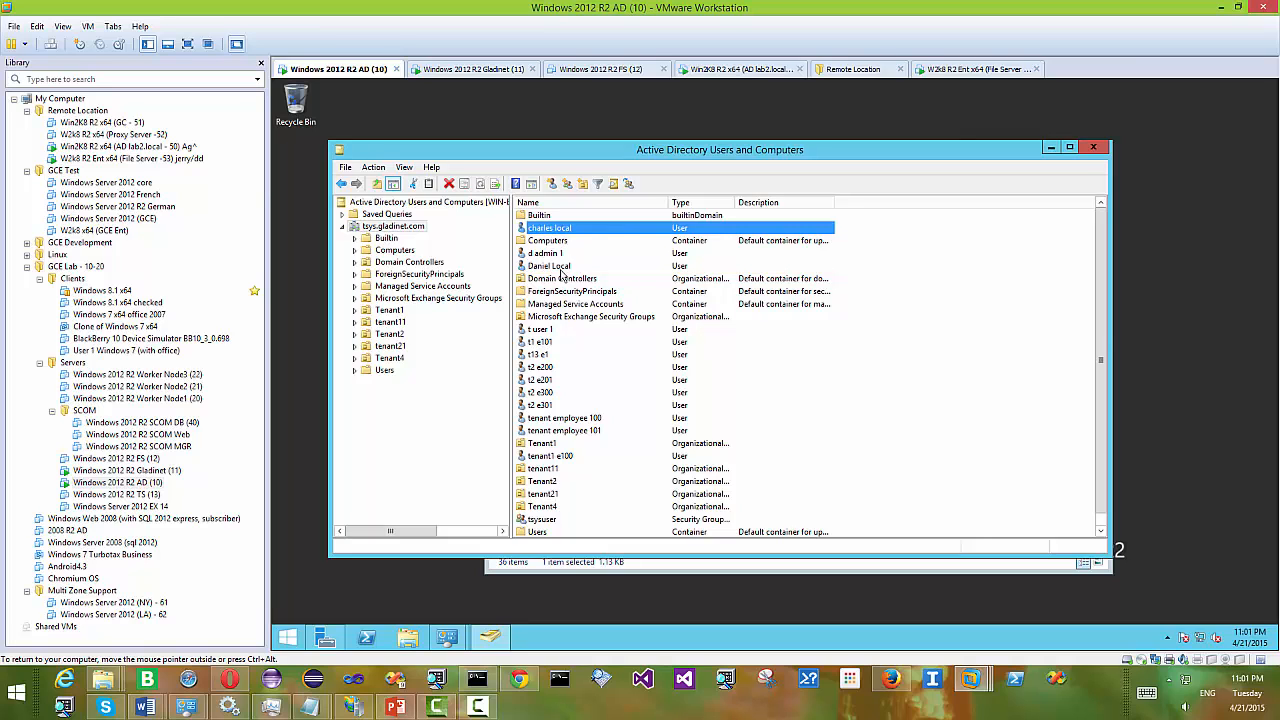
pyautogui.click(560, 267)
pyautogui.click(414, 640)
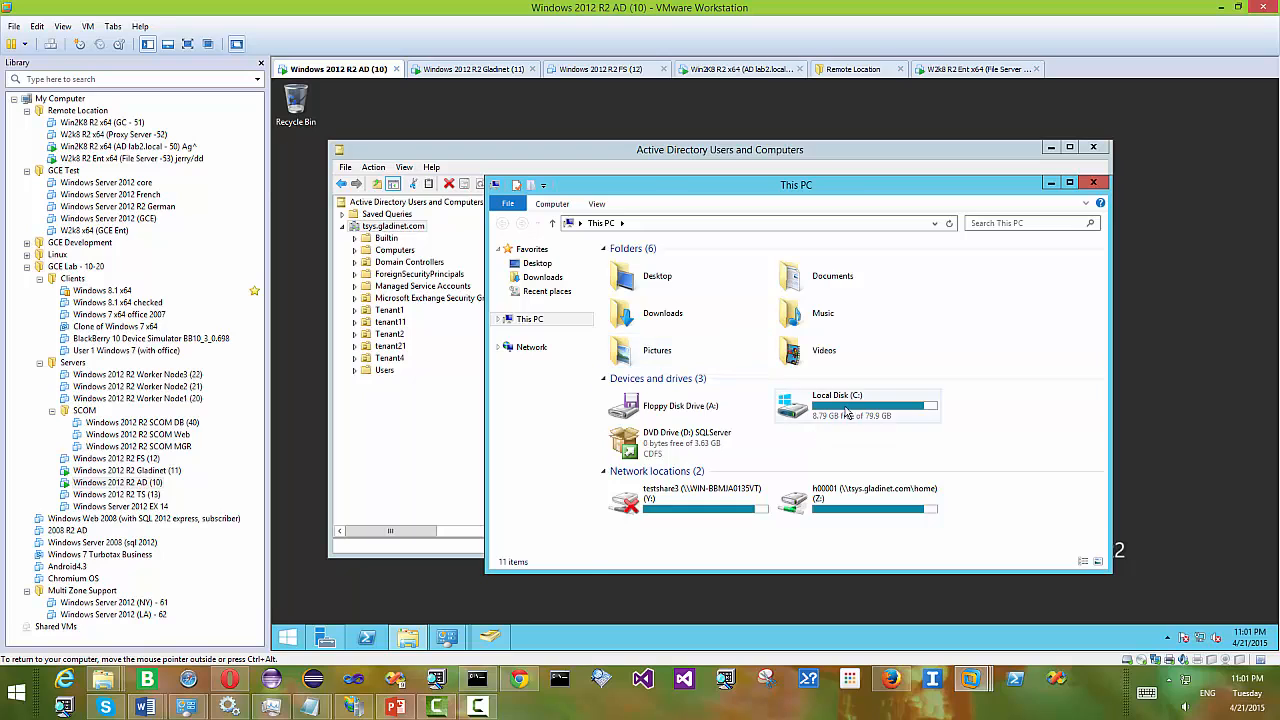
# - In Local Disk (C:), create a new folder named testshare4
pyautogui.doubleClick(846, 412)
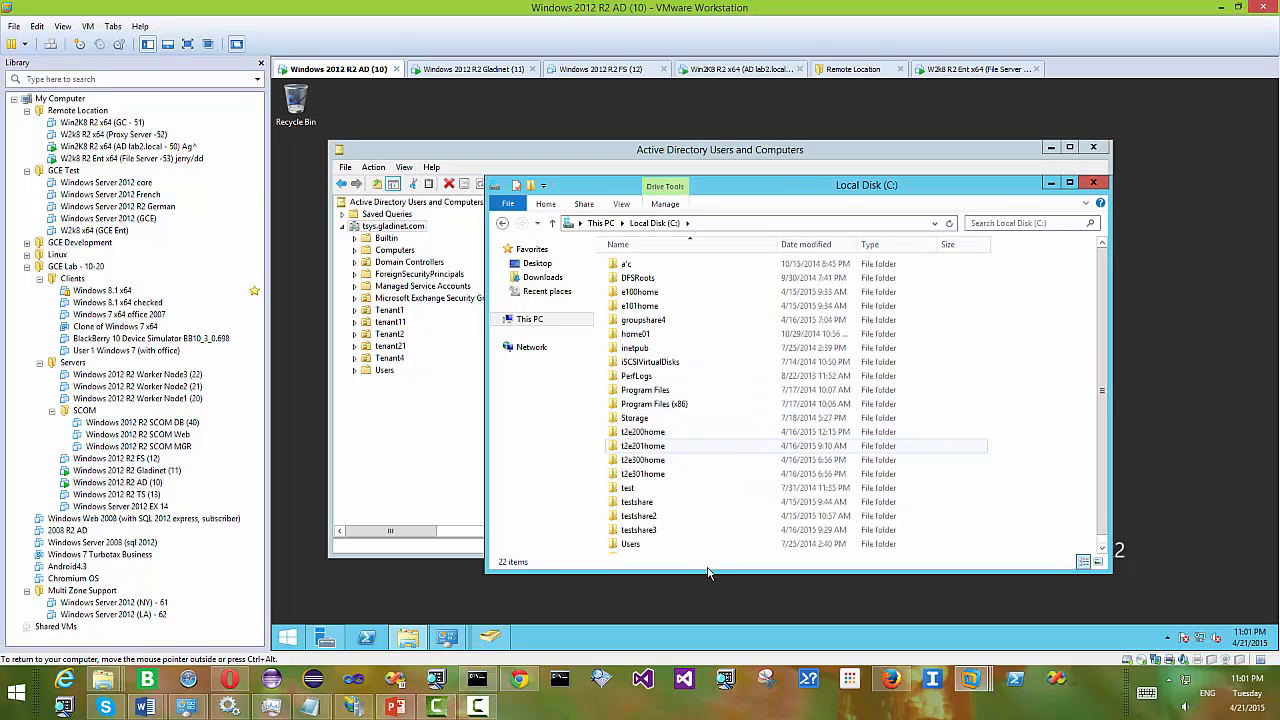
pyautogui.scroll(-1, 709, 552)
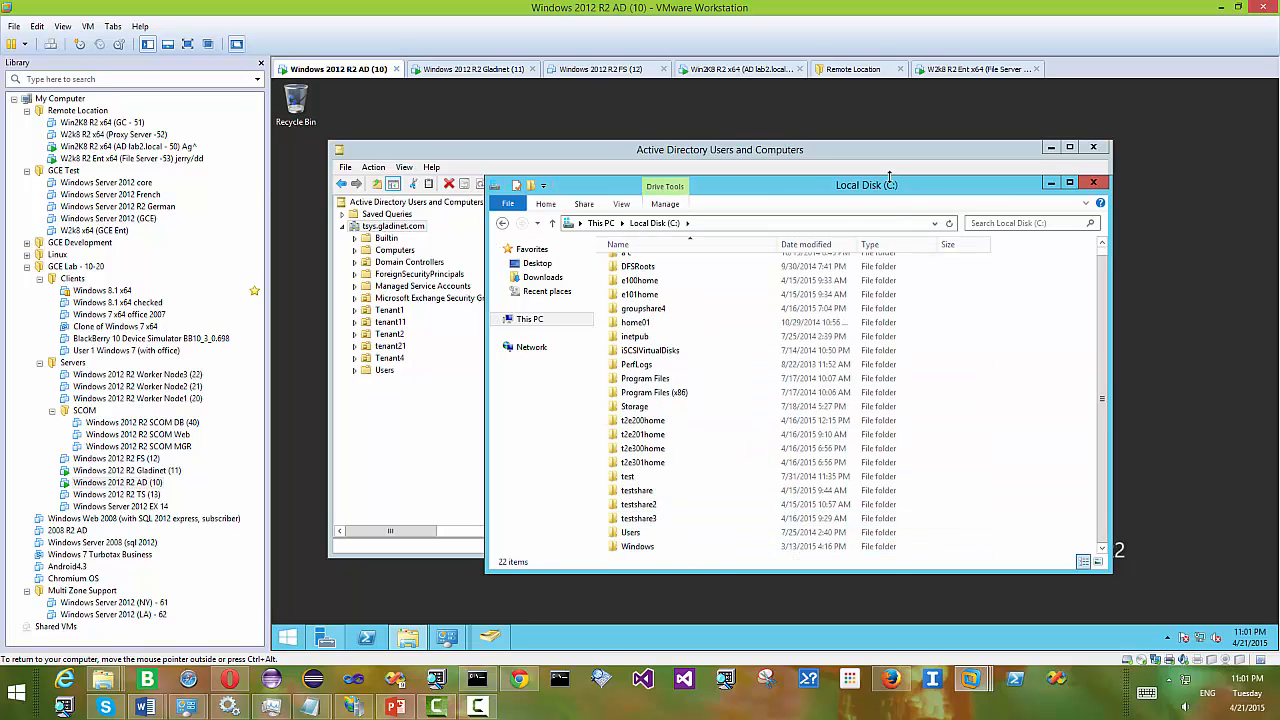
pyautogui.moveTo(888, 177); pyautogui.dragTo(888, 144)
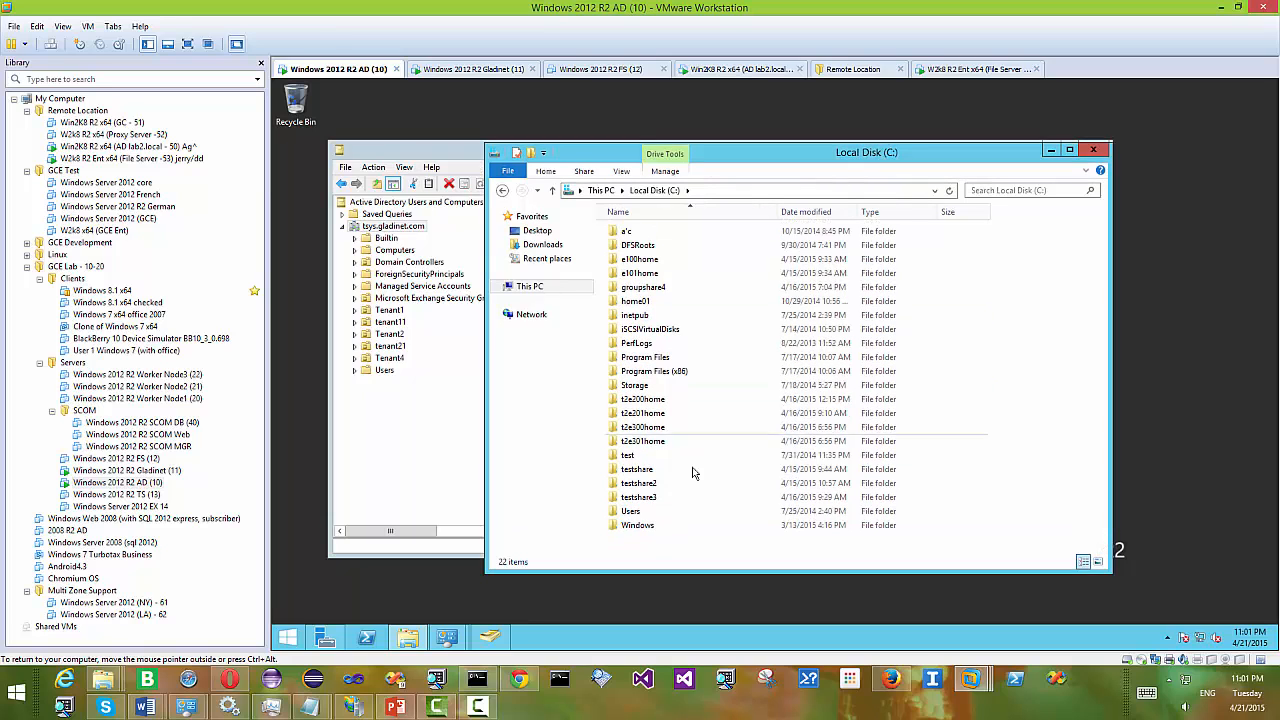
pyautogui.rightClick(658, 546)
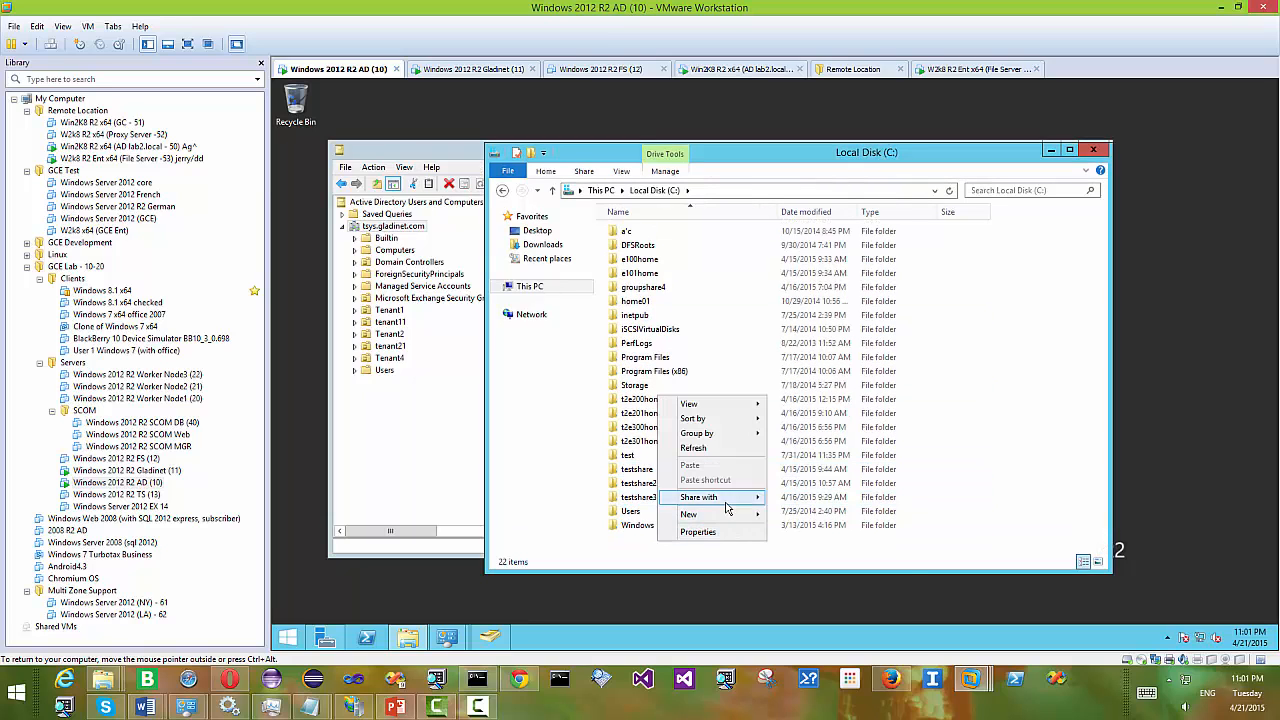
pyautogui.click(798, 513)
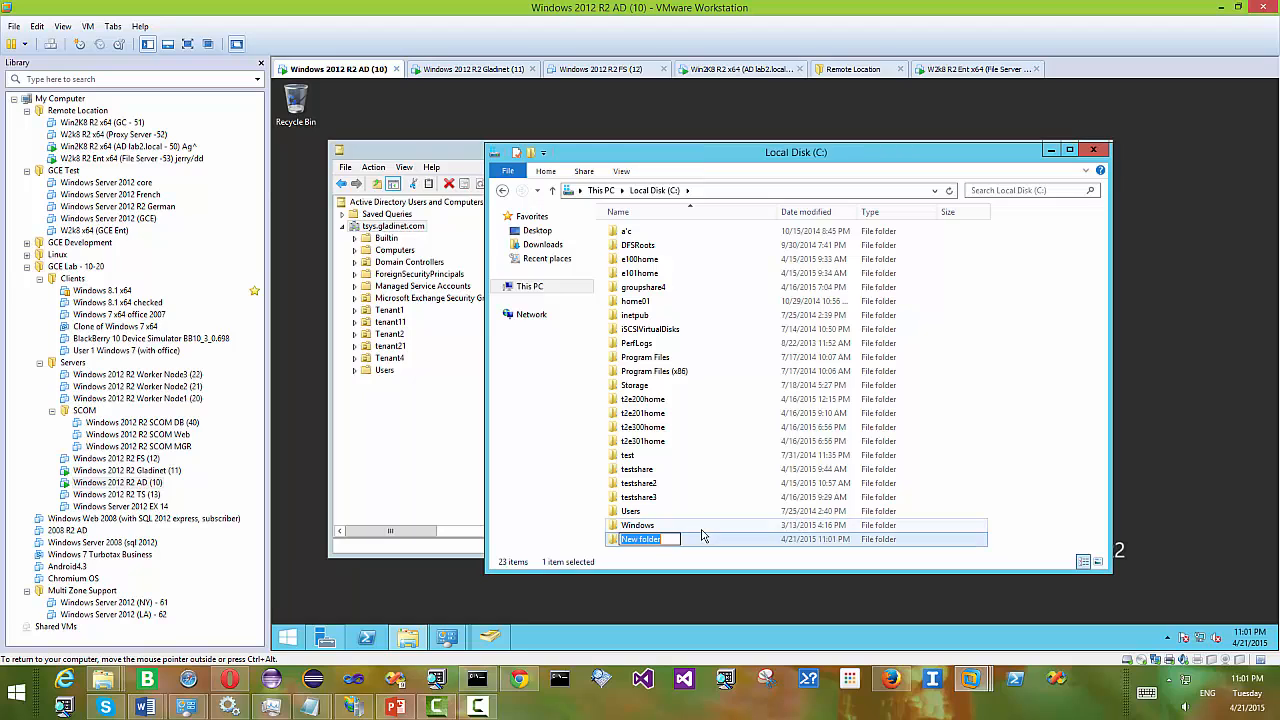
pyautogui.write('testshare4')
pyautogui.press('Return')
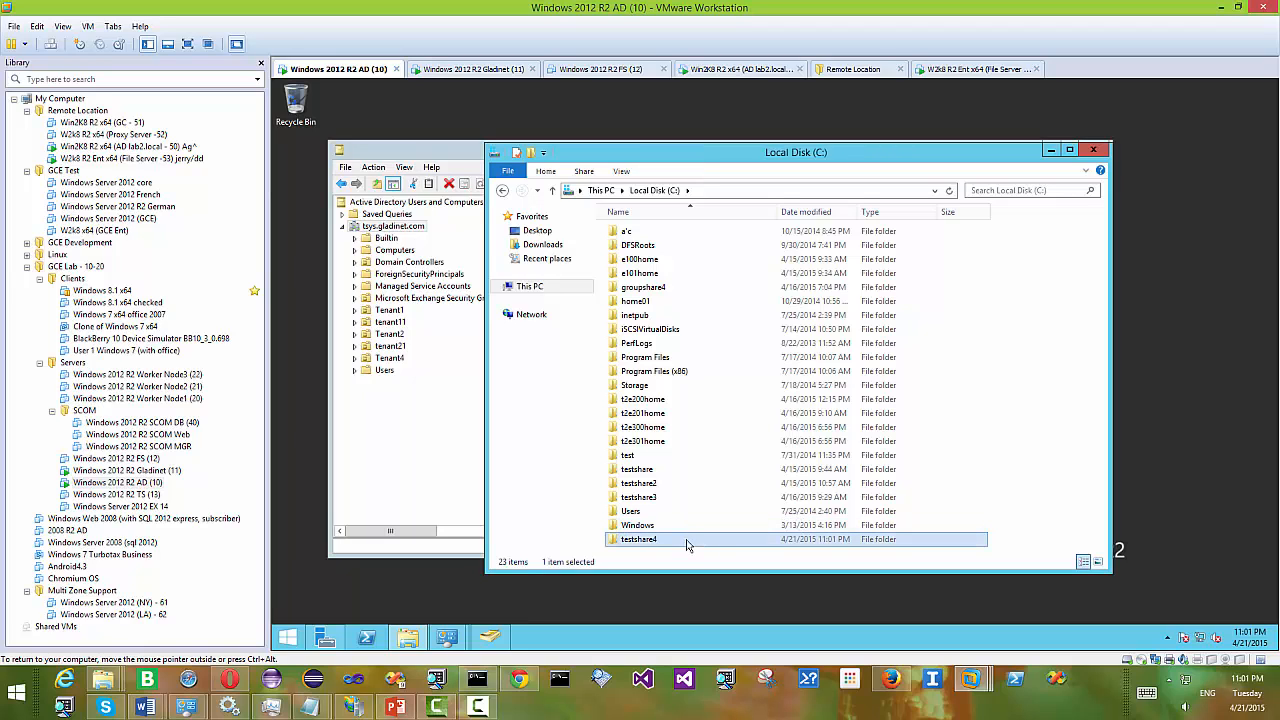
pyautogui.rightClick(686, 543)
# - Share testshare4 from its Properties, adding the Users group with Read/Write permission
pyautogui.click(727, 531)
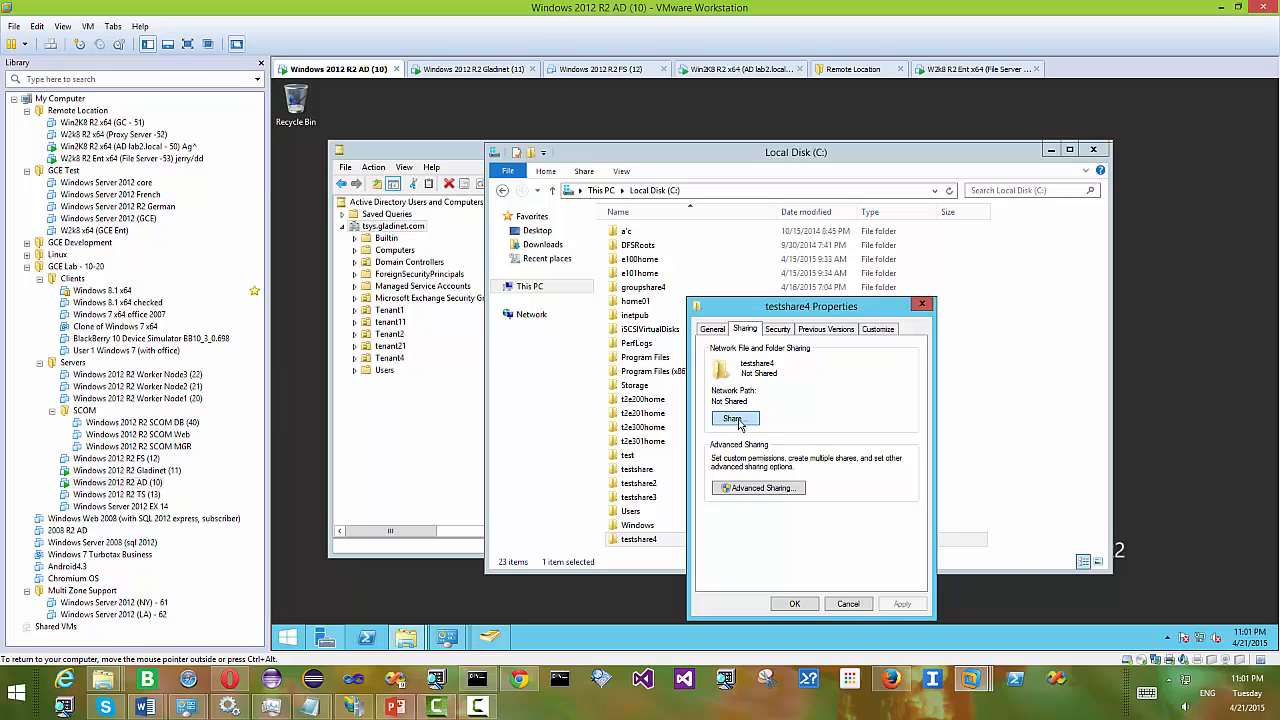
pyautogui.click(740, 424)
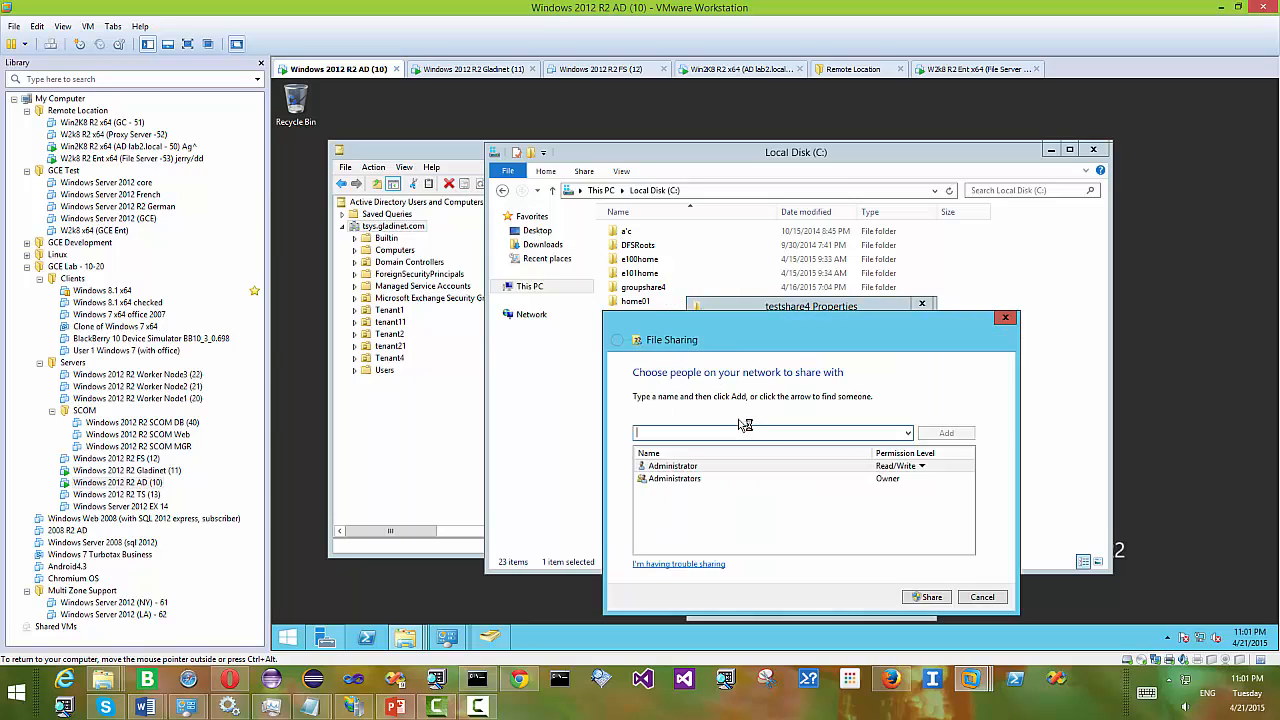
pyautogui.click(929, 598)
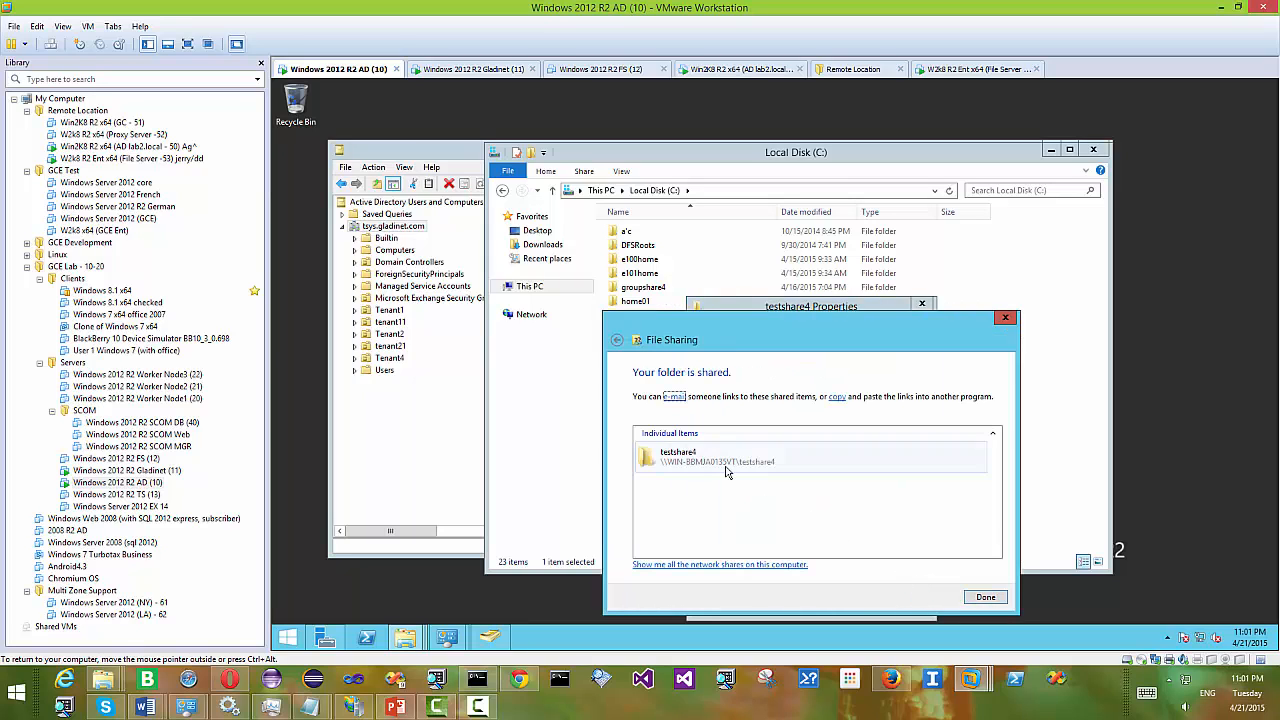
pyautogui.click(979, 599)
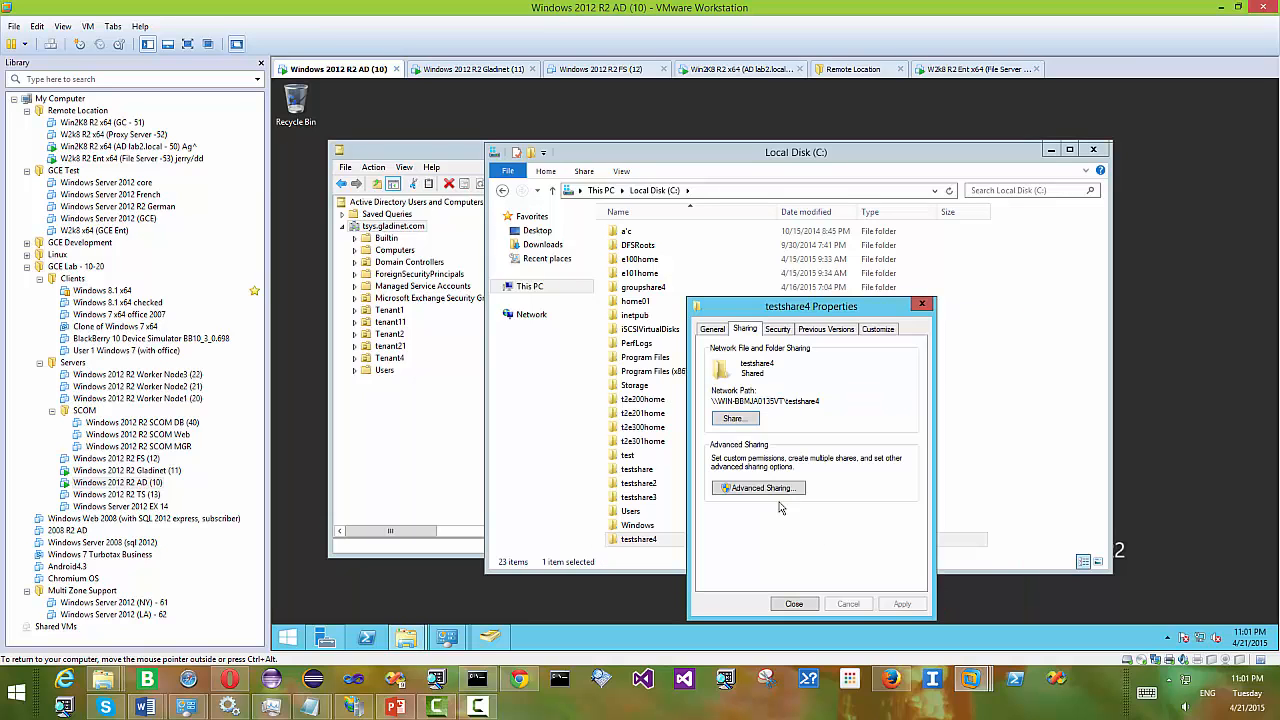
pyautogui.click(734, 421)
pyautogui.write('users')
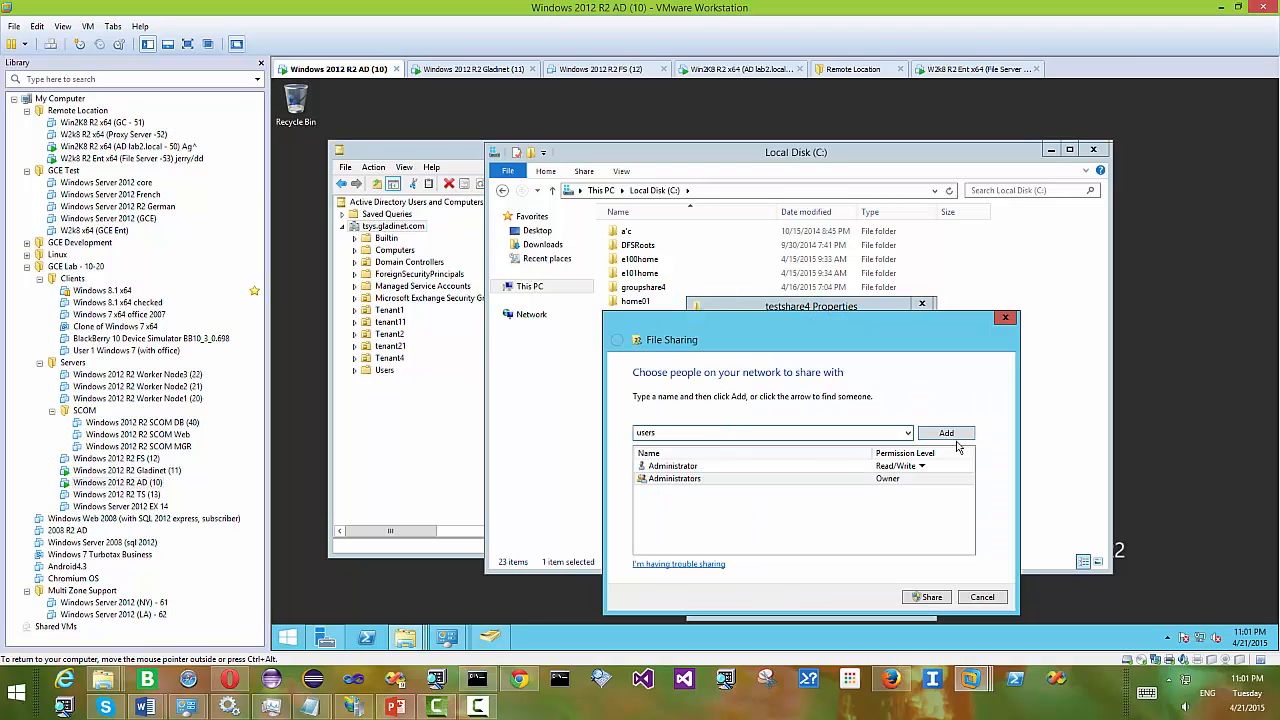
pyautogui.click(952, 436)
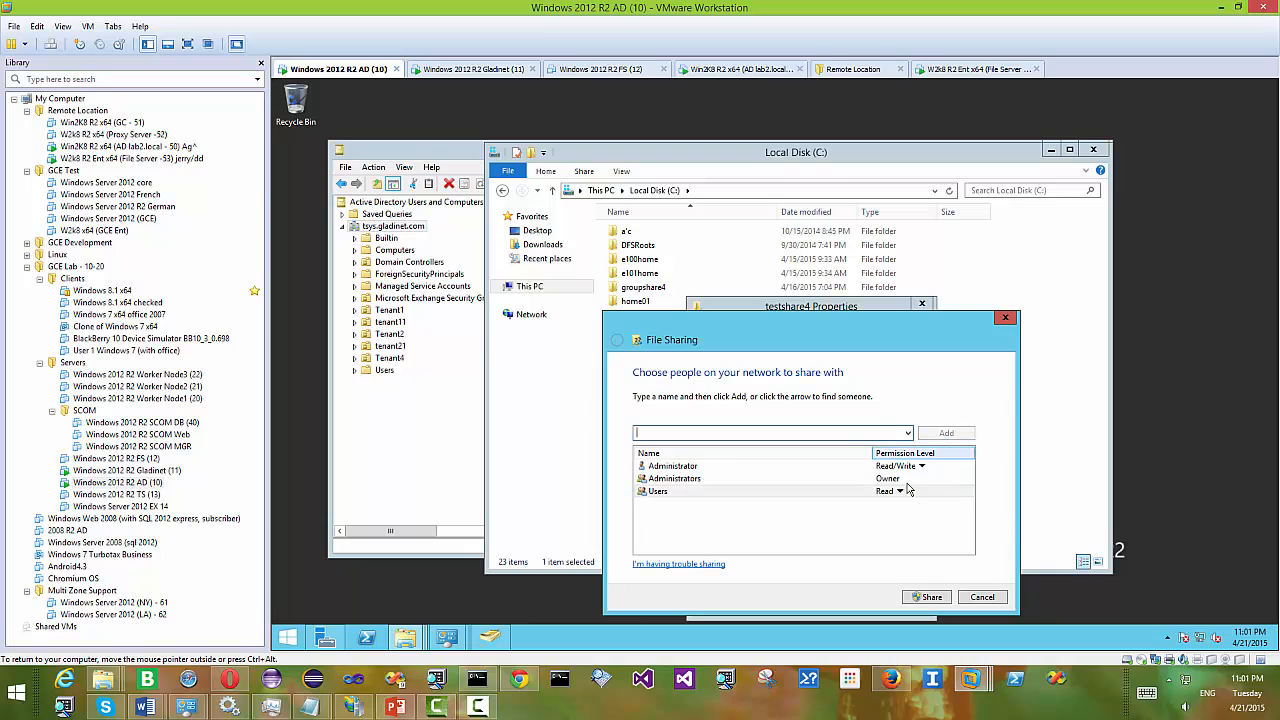
pyautogui.click(899, 494)
pyautogui.click(944, 509)
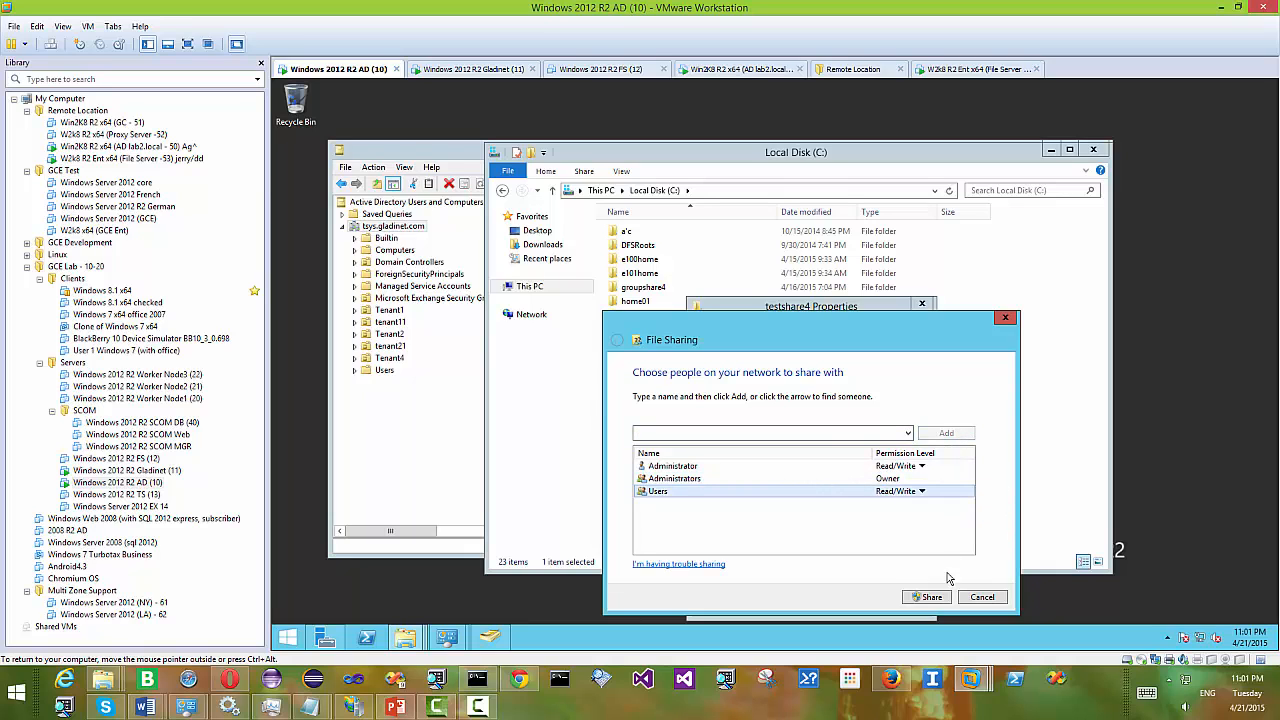
pyautogui.click(930, 598)
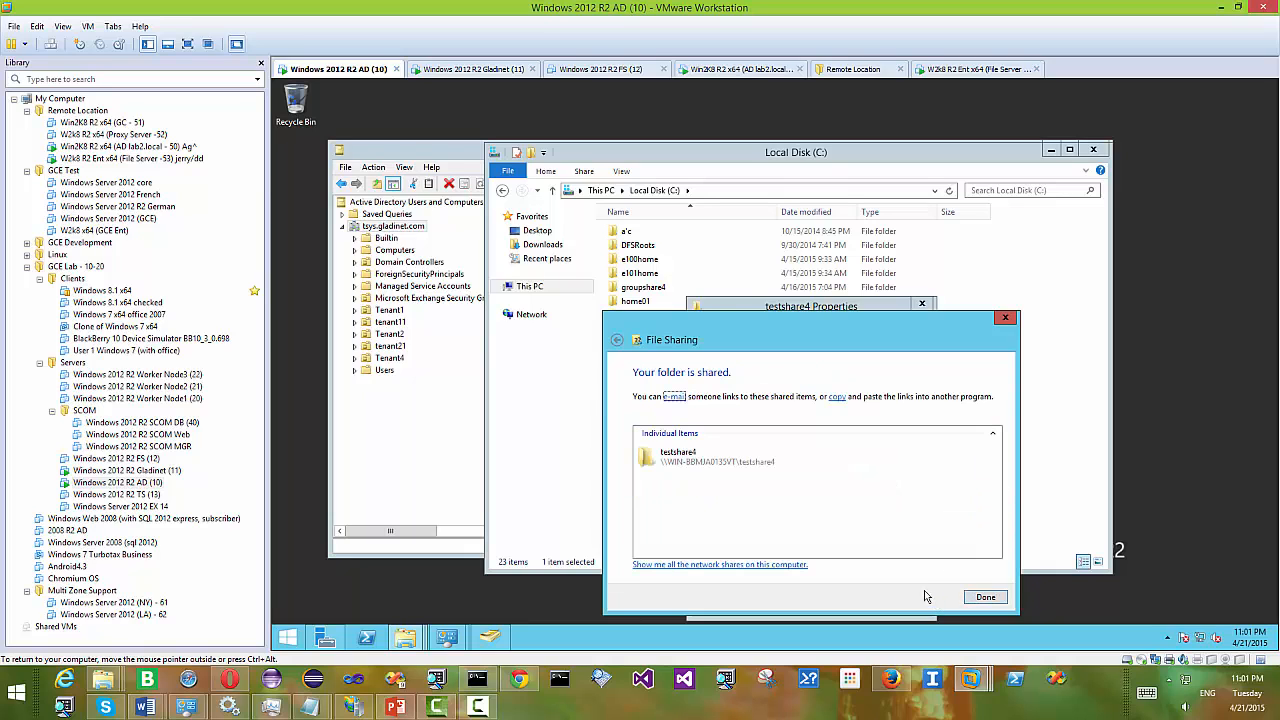
pyautogui.click(985, 597)
# - Add the first domain user to testshare4's share permissions with Full Control allowed
pyautogui.click(766, 488)
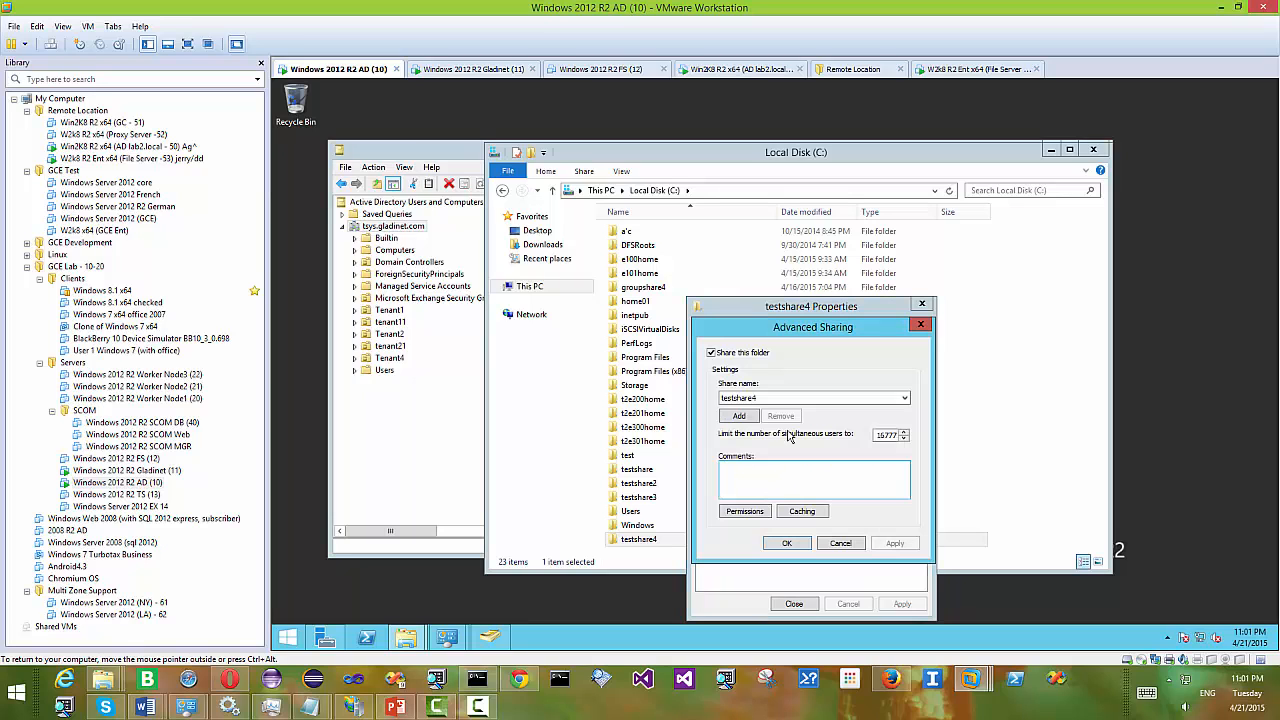
pyautogui.click(752, 514)
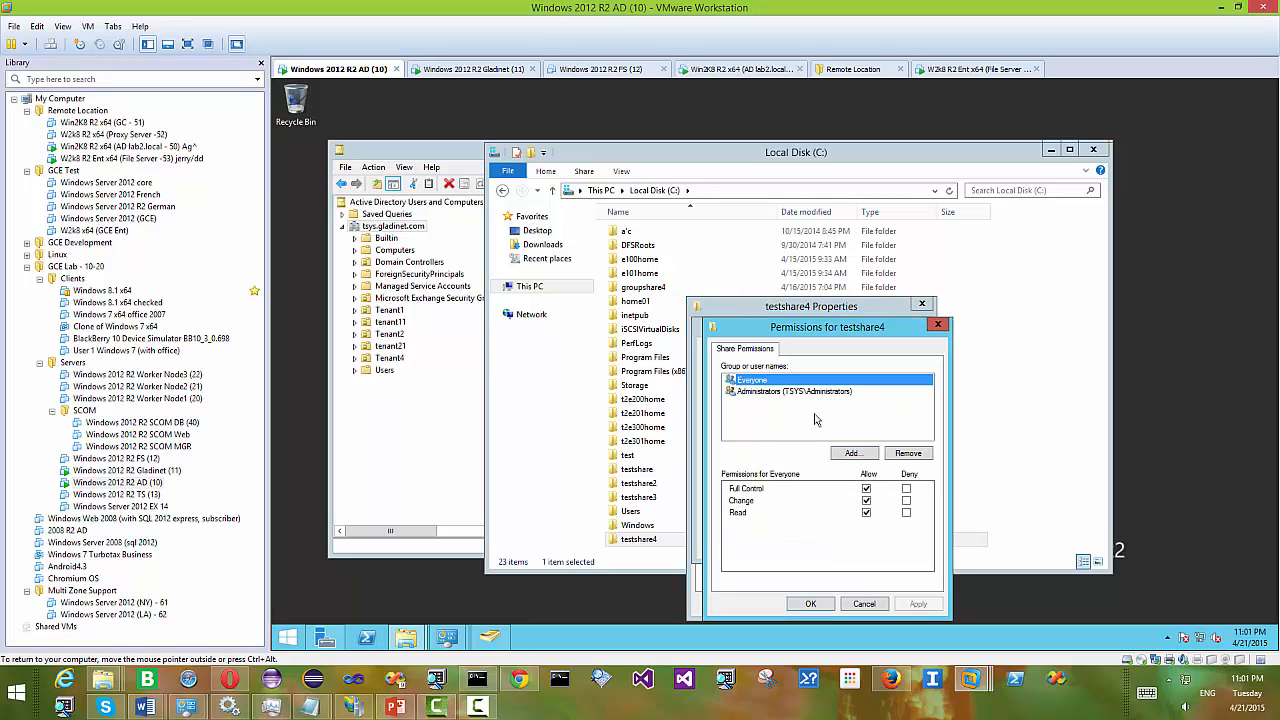
pyautogui.click(853, 456)
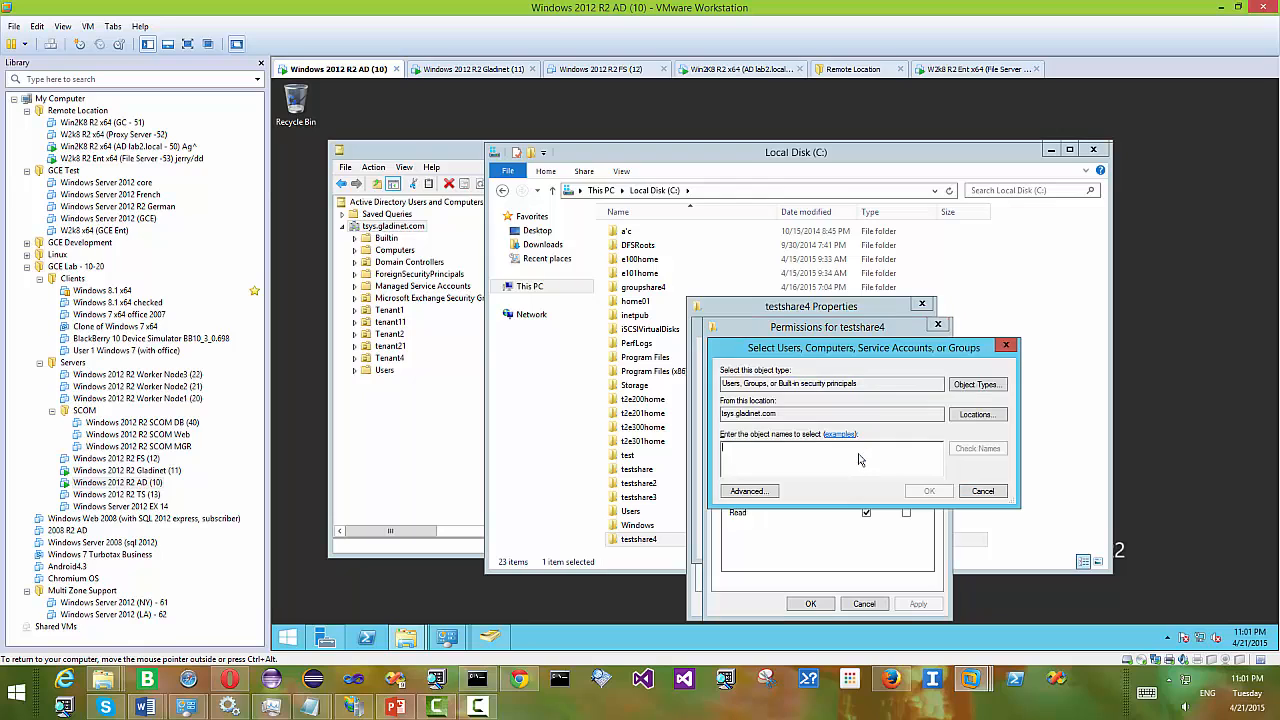
pyautogui.write('charles')
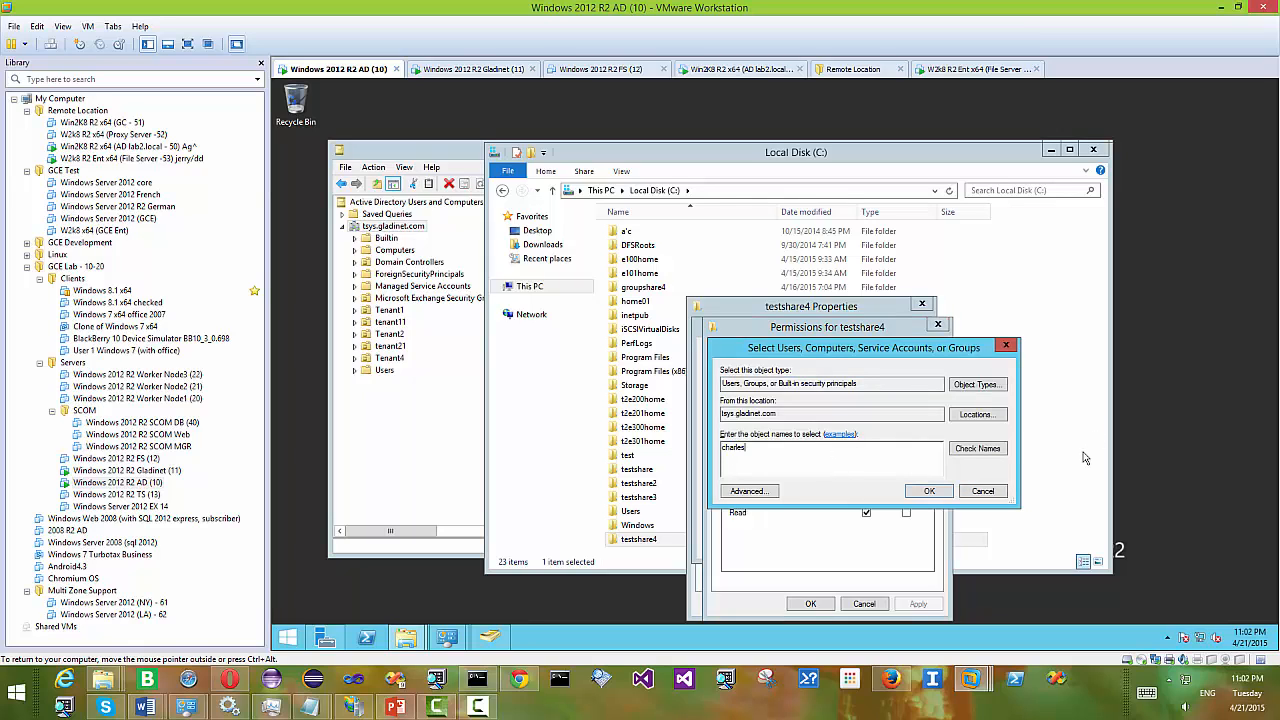
pyautogui.click(997, 448)
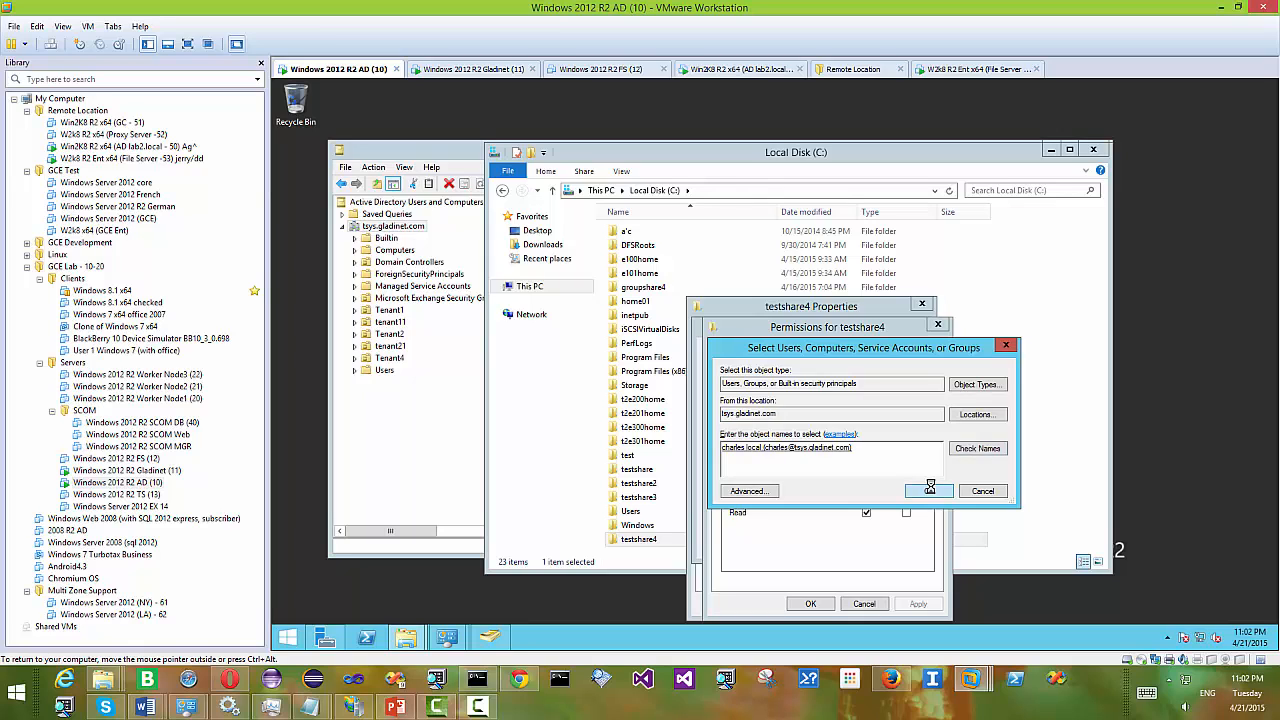
pyautogui.click(930, 490)
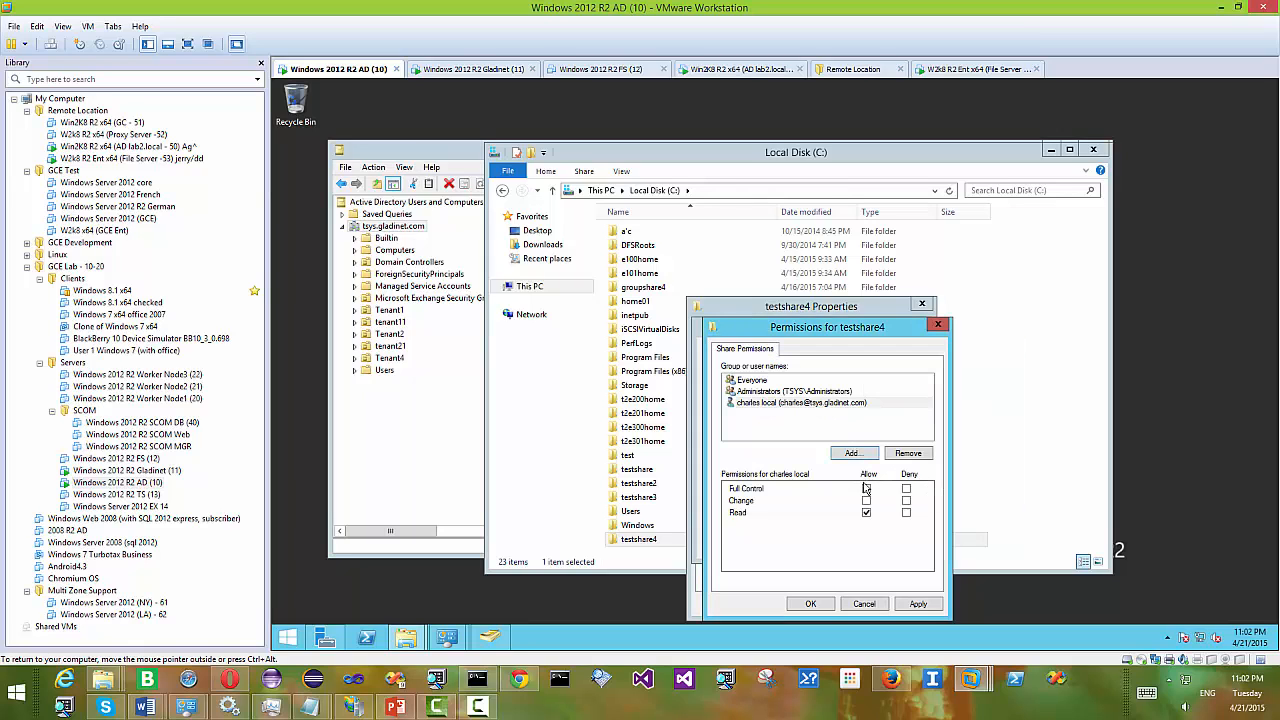
pyautogui.click(866, 488)
# - Add a second domain user to the share permissions, also with Full Control allowed
pyautogui.click(851, 453)
pyautogui.write('daniel')
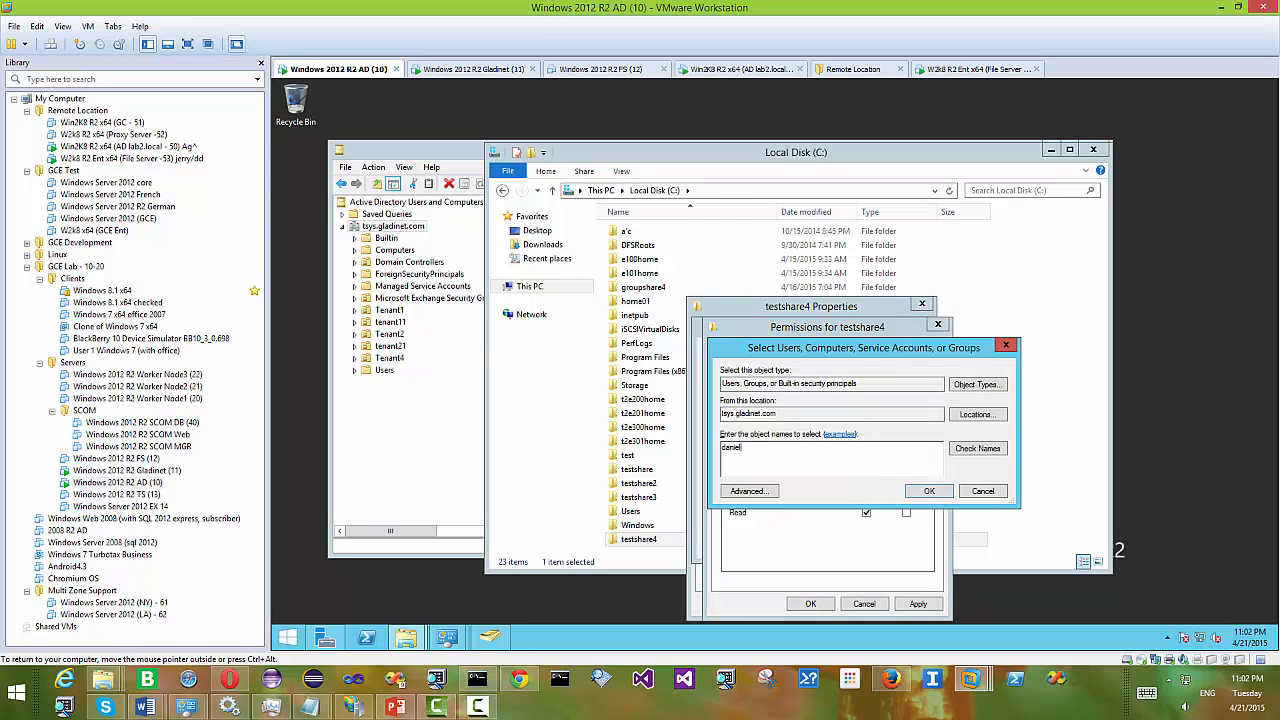
pyautogui.click(976, 448)
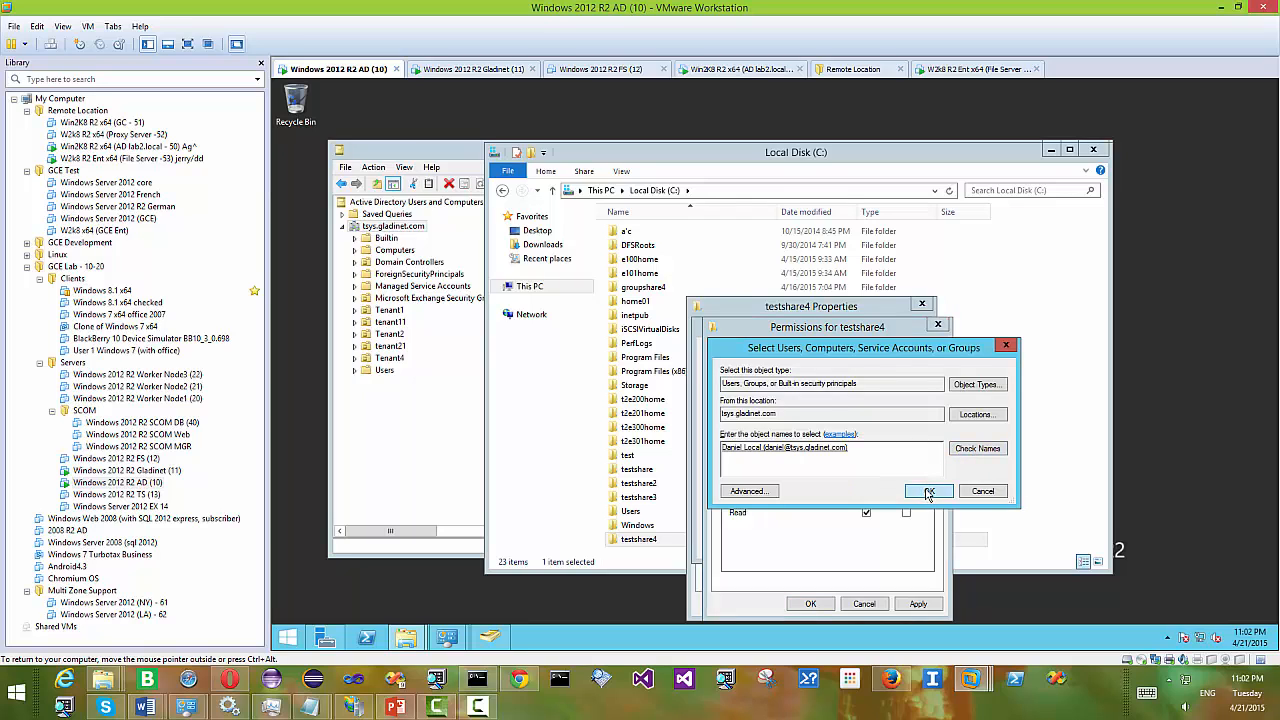
pyautogui.click(929, 491)
pyautogui.click(866, 488)
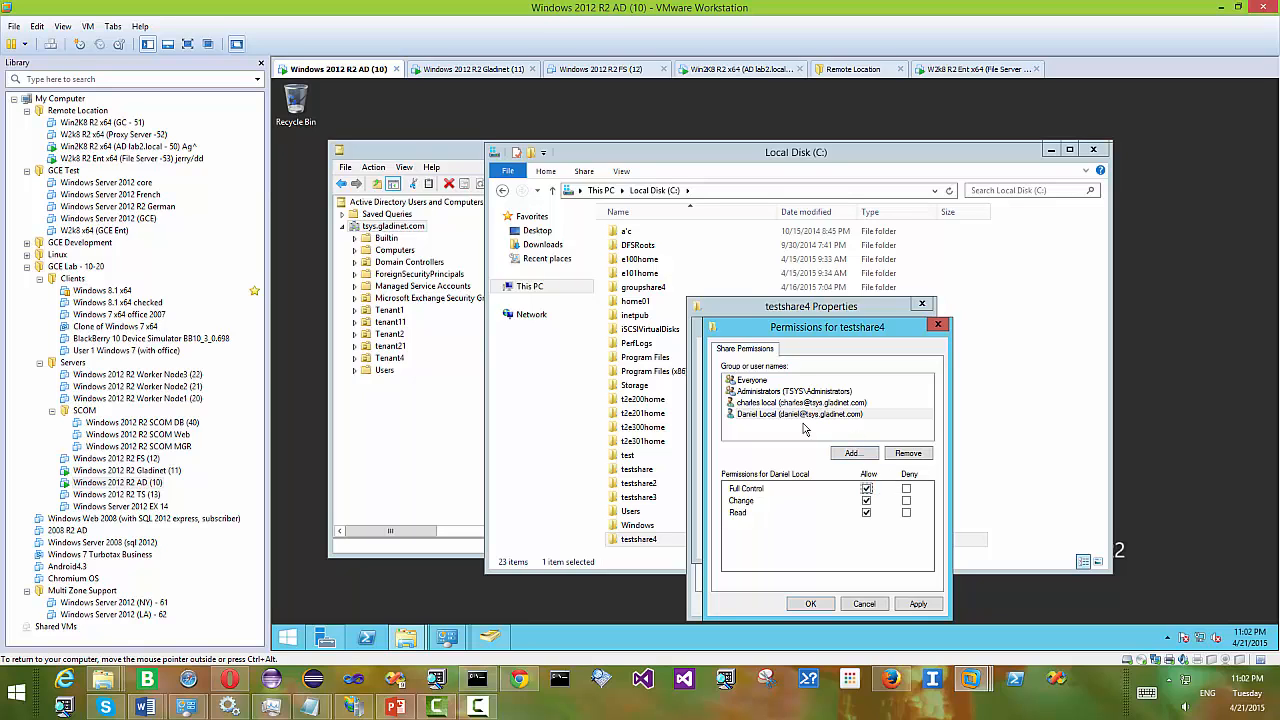
# - Save the permission and advanced sharing changes and close the testshare4 properties
pyautogui.click(812, 605)
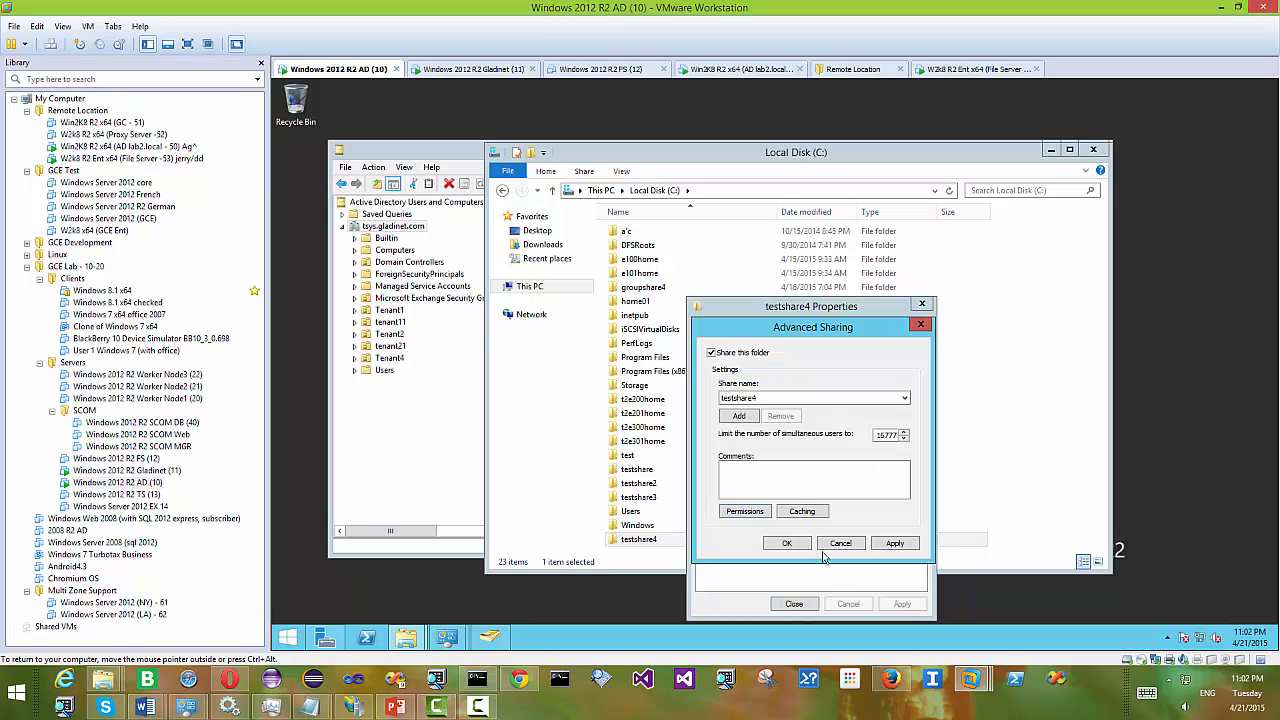
pyautogui.click(790, 544)
pyautogui.click(794, 604)
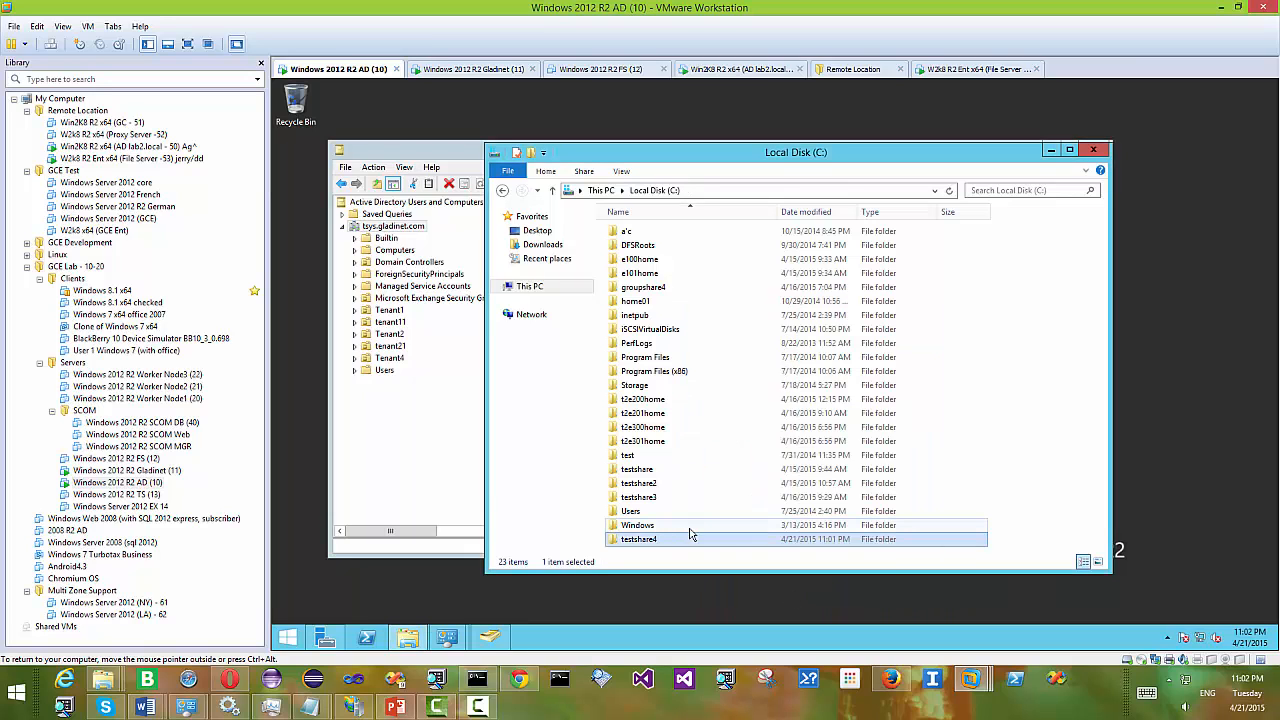
pyautogui.click(519, 680)
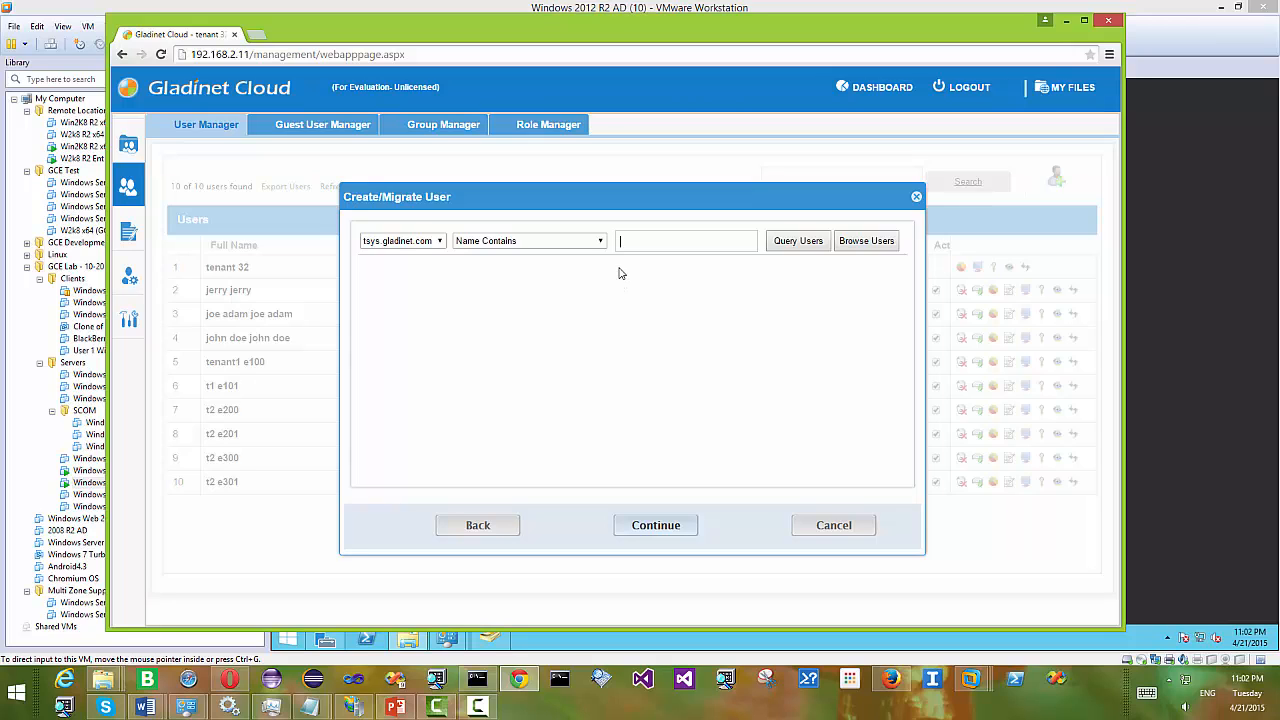
# - Query tsys.gladinet.com users whose name contains the typed partial name, then import the found account through Commit
pyautogui.write('charles')
pyautogui.click(580, 241)
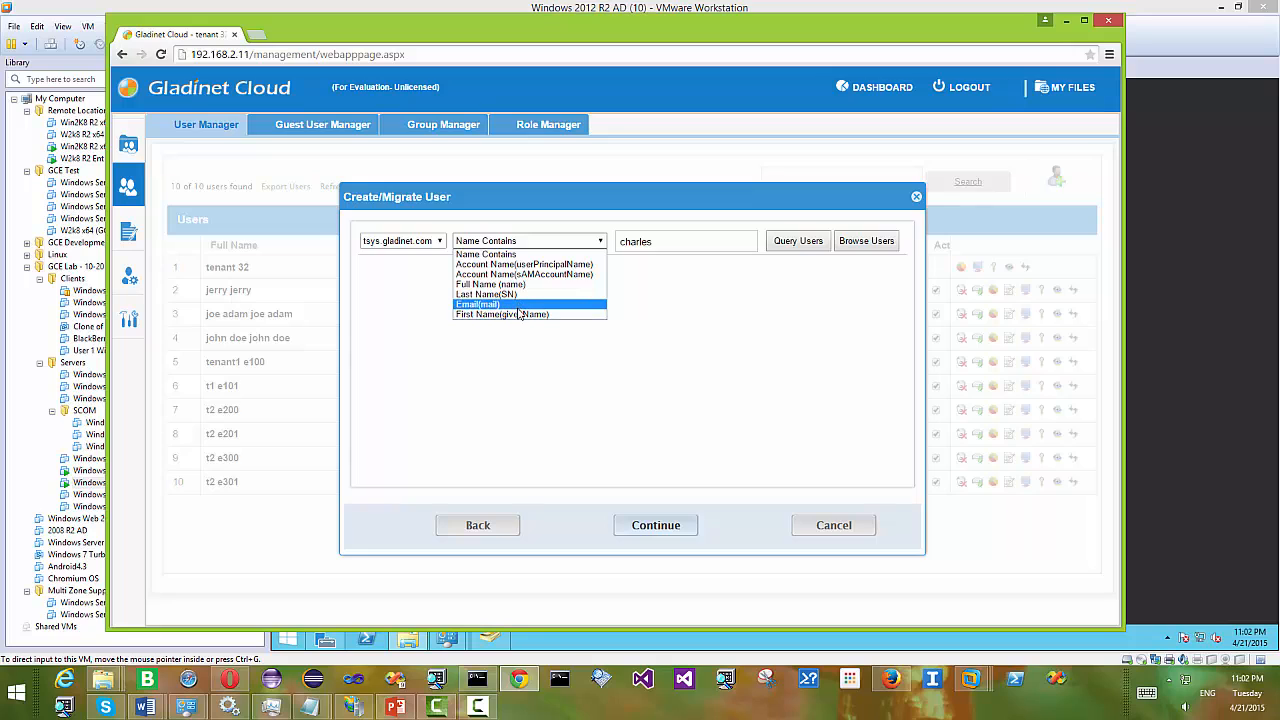
pyautogui.click(490, 254)
pyautogui.click(798, 241)
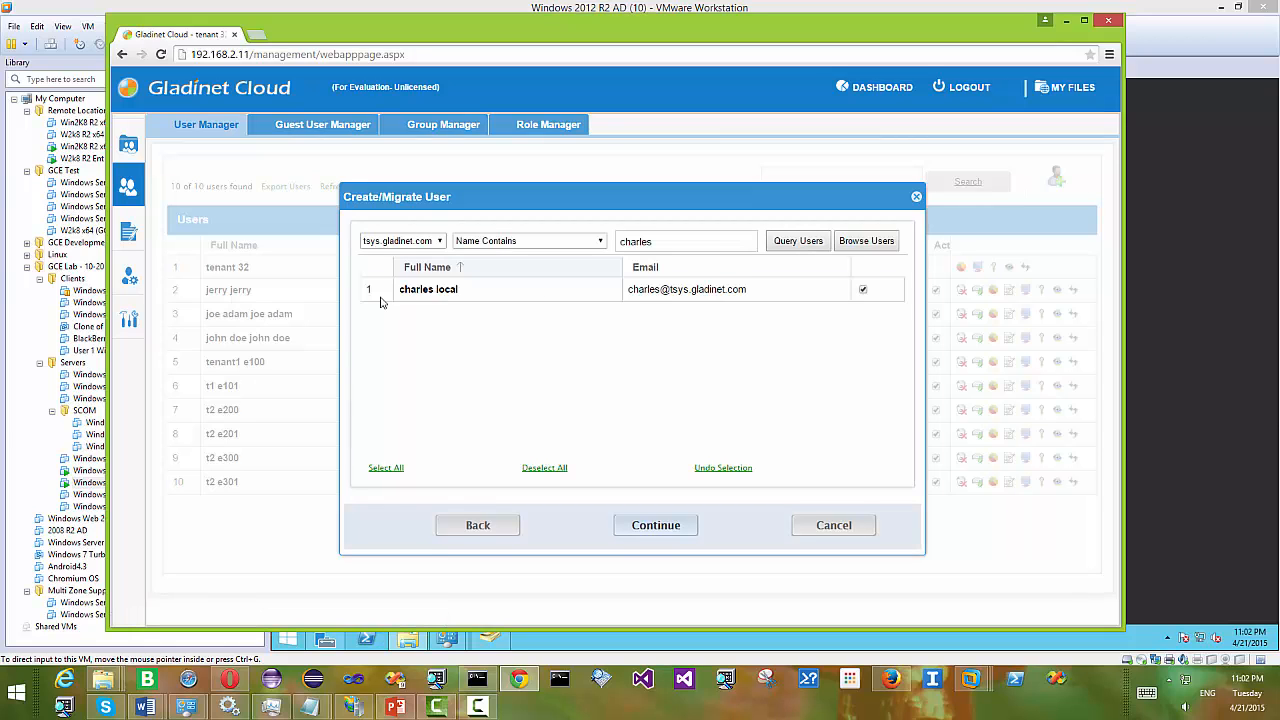
pyautogui.click(656, 525)
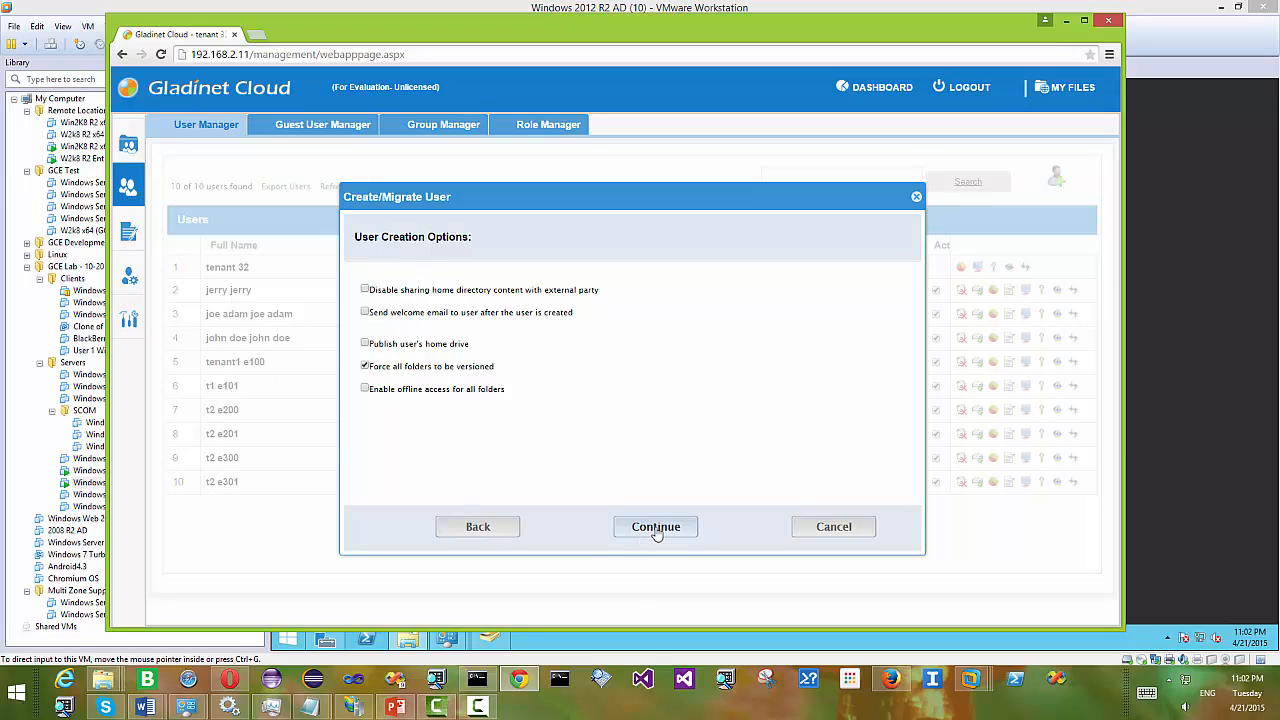
pyautogui.click(655, 530)
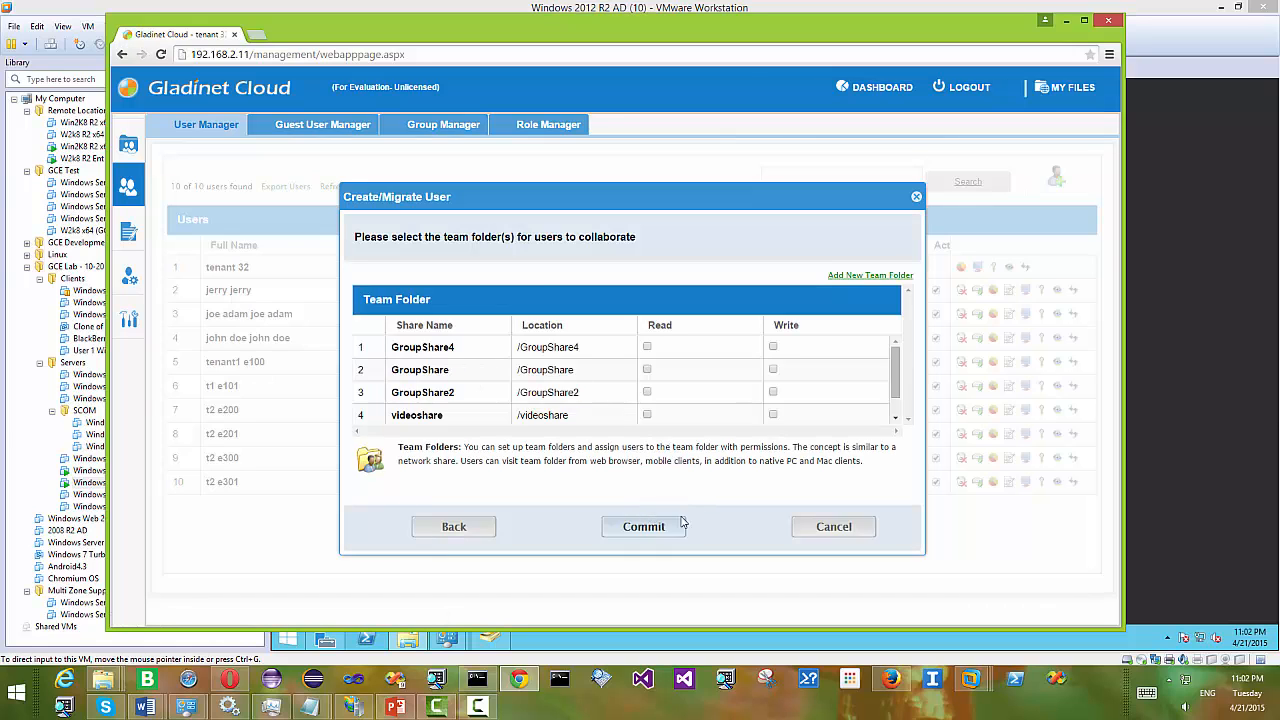
pyautogui.click(658, 531)
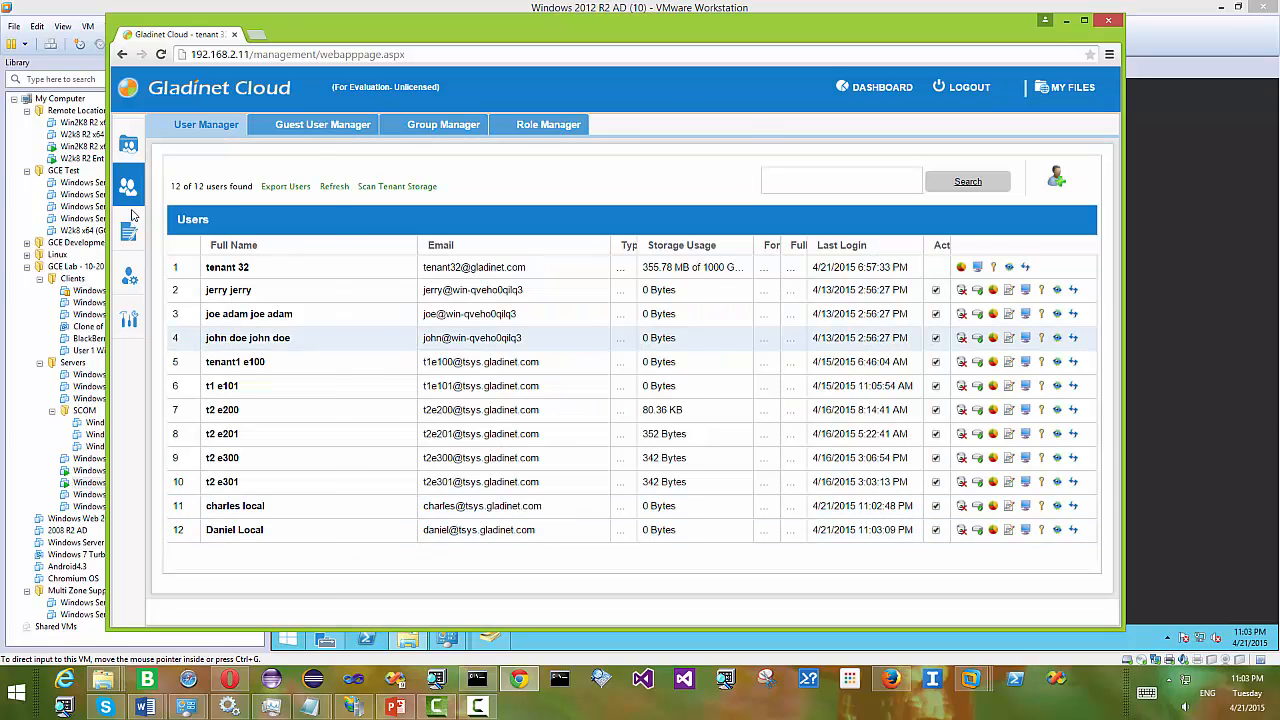
# - On the Team Folders page, start a 'Convert Existing File Share as Team Folder' named testshare4
pyautogui.moveTo(135, 215)
pyautogui.click(177, 146)
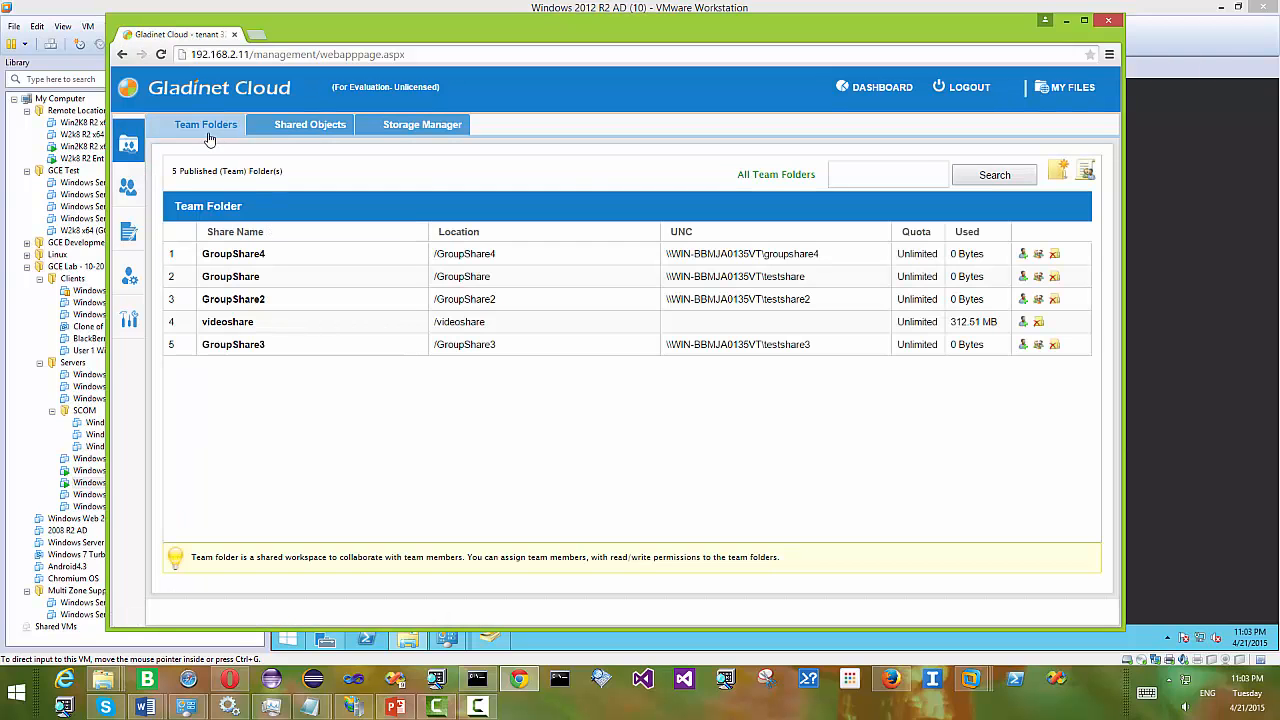
pyautogui.click(1058, 173)
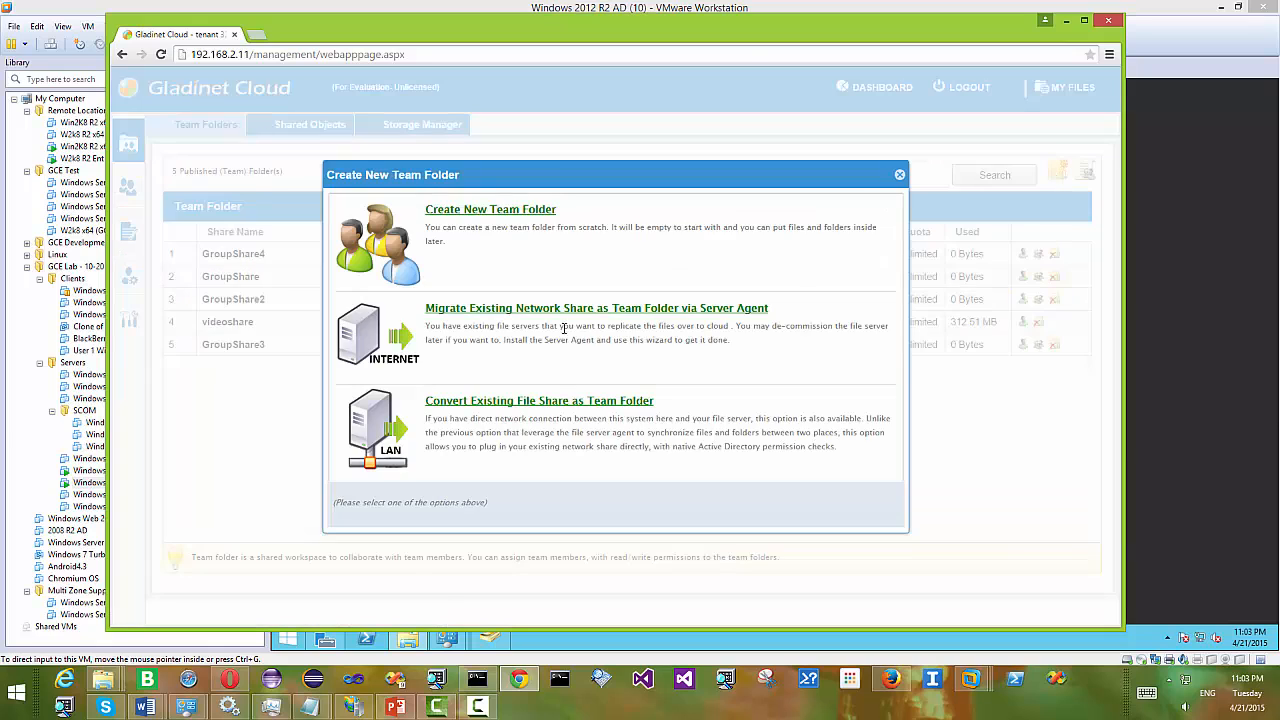
pyautogui.moveTo(674, 404); pyautogui.dragTo(428, 404)
pyautogui.click(430, 462)
pyautogui.click(523, 404)
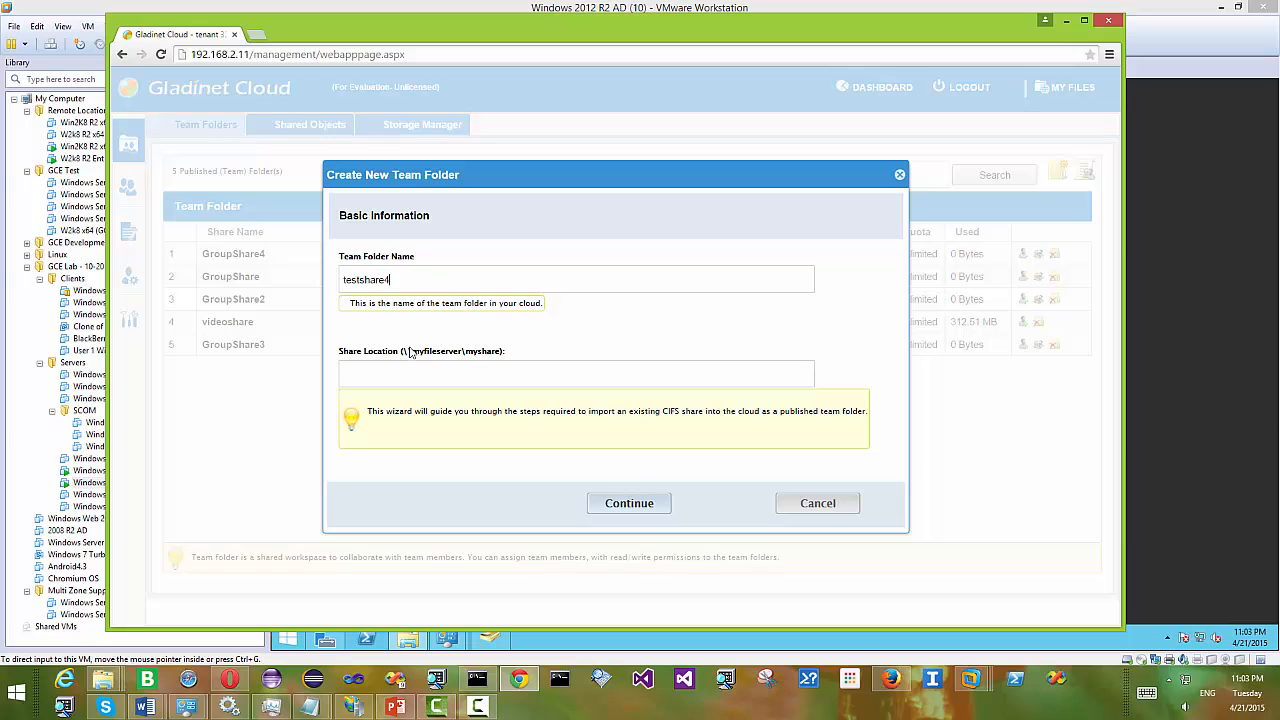
# - Copy the testshare4 folder's network path from its Sharing properties tab
pyautogui.click(1185, 435)
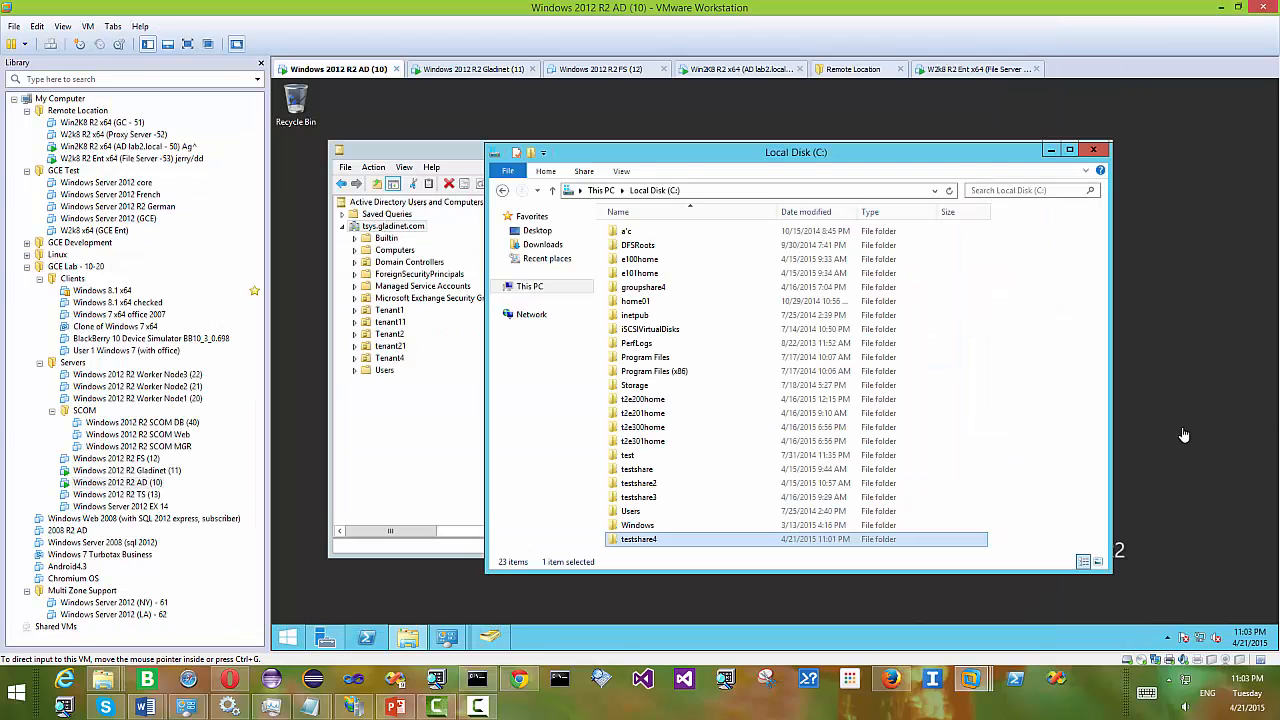
pyautogui.rightClick(679, 545)
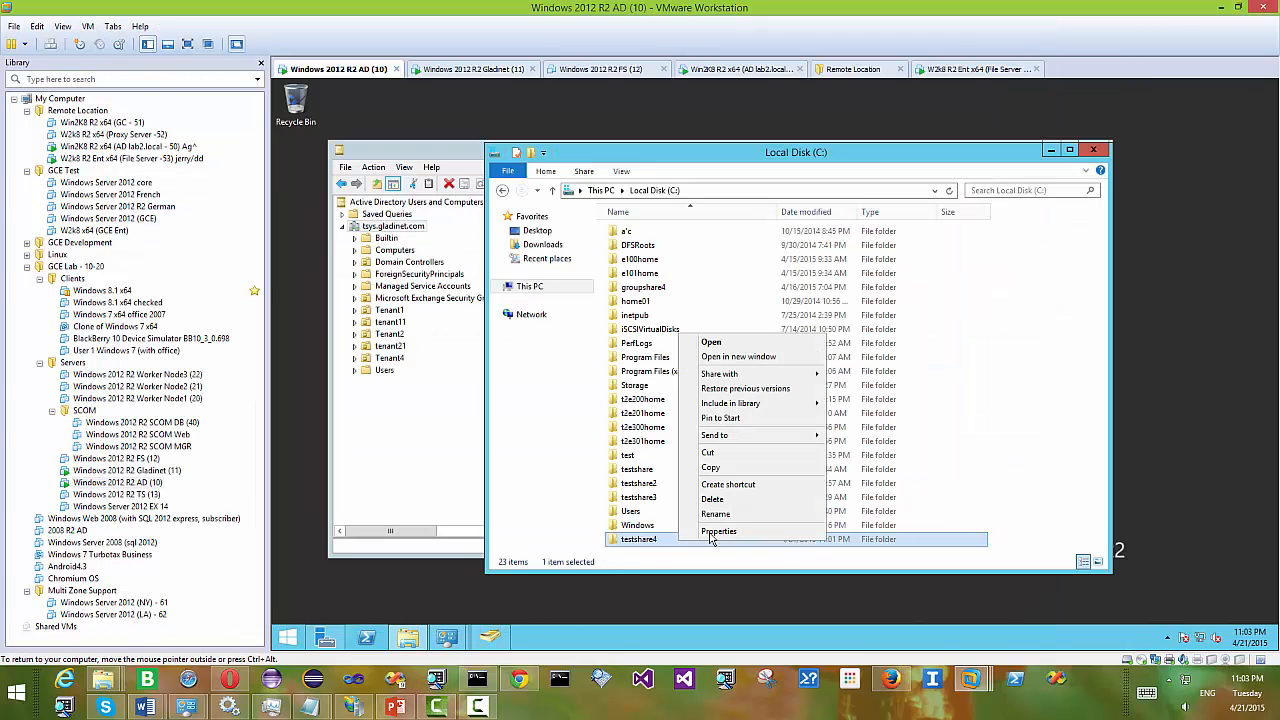
pyautogui.click(716, 531)
pyautogui.click(738, 329)
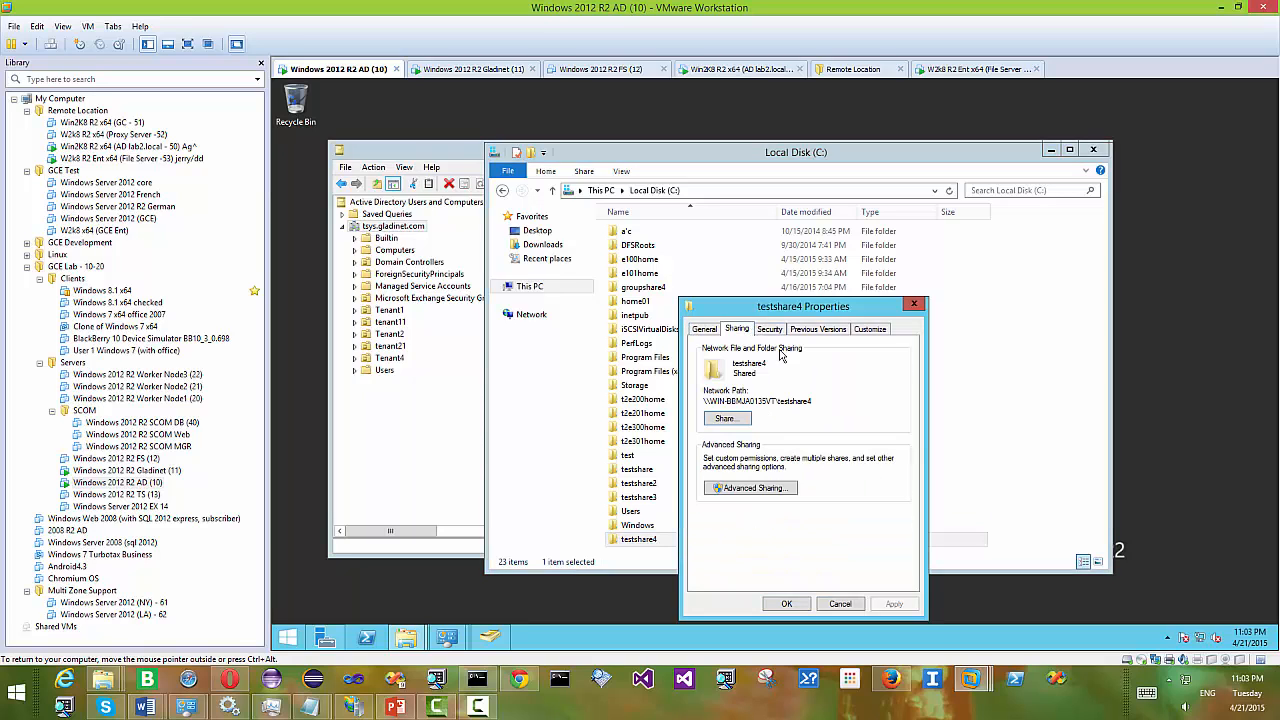
pyautogui.moveTo(812, 401); pyautogui.dragTo(699, 403)
pyautogui.hotkey('ctrl', 'c')
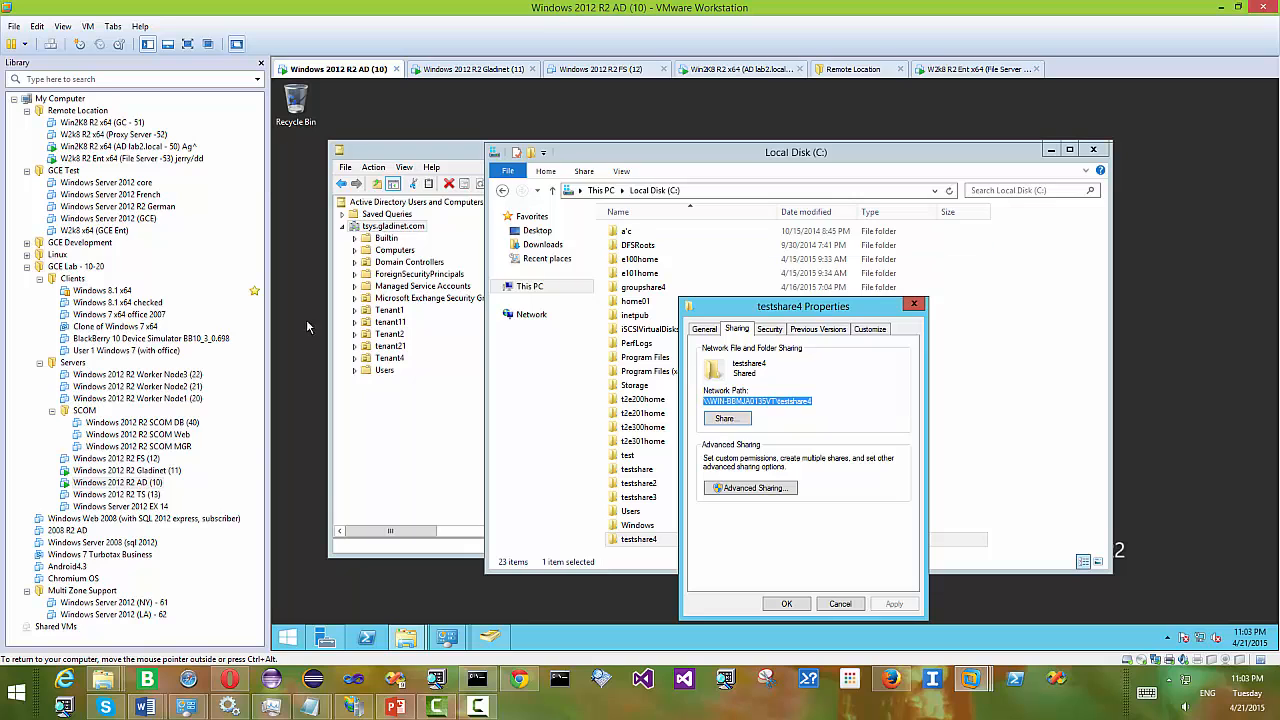
pyautogui.click(519, 680)
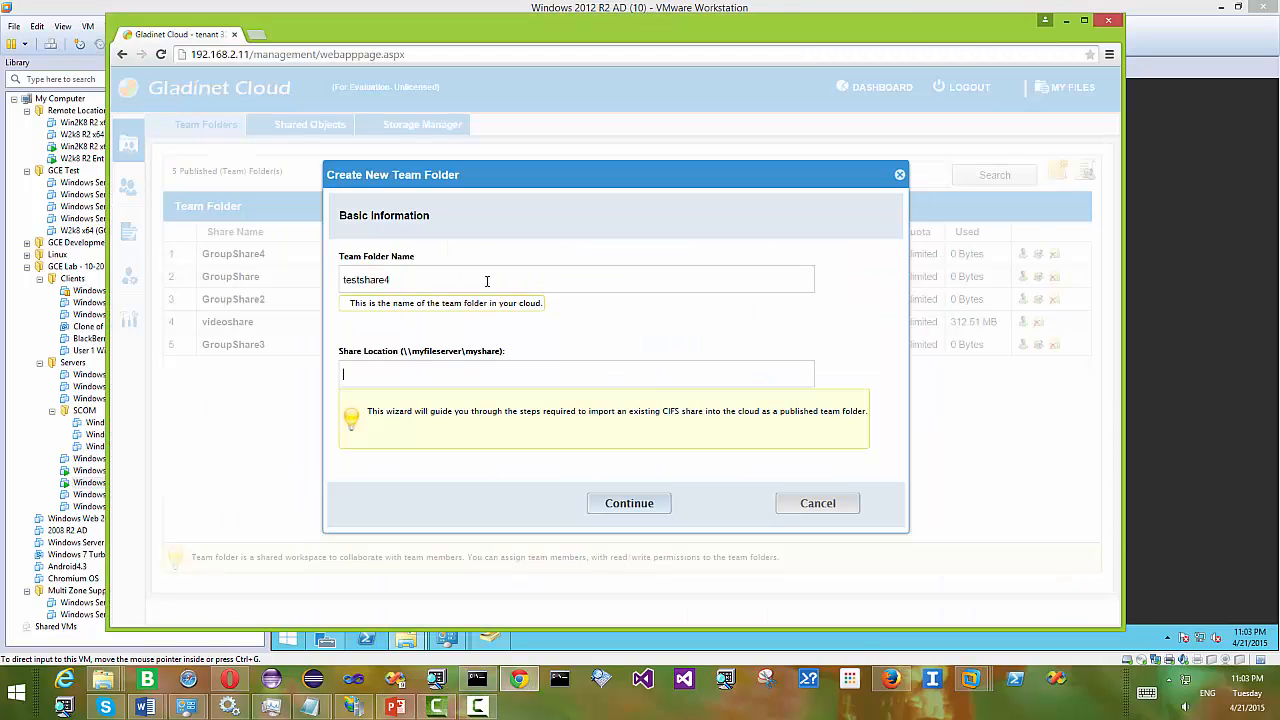
# - Import the pasted UNC path as a team folder using the saved admin credentials, then open testshare4 in MY FILES
pyautogui.hotkey('ctrl', 'v')
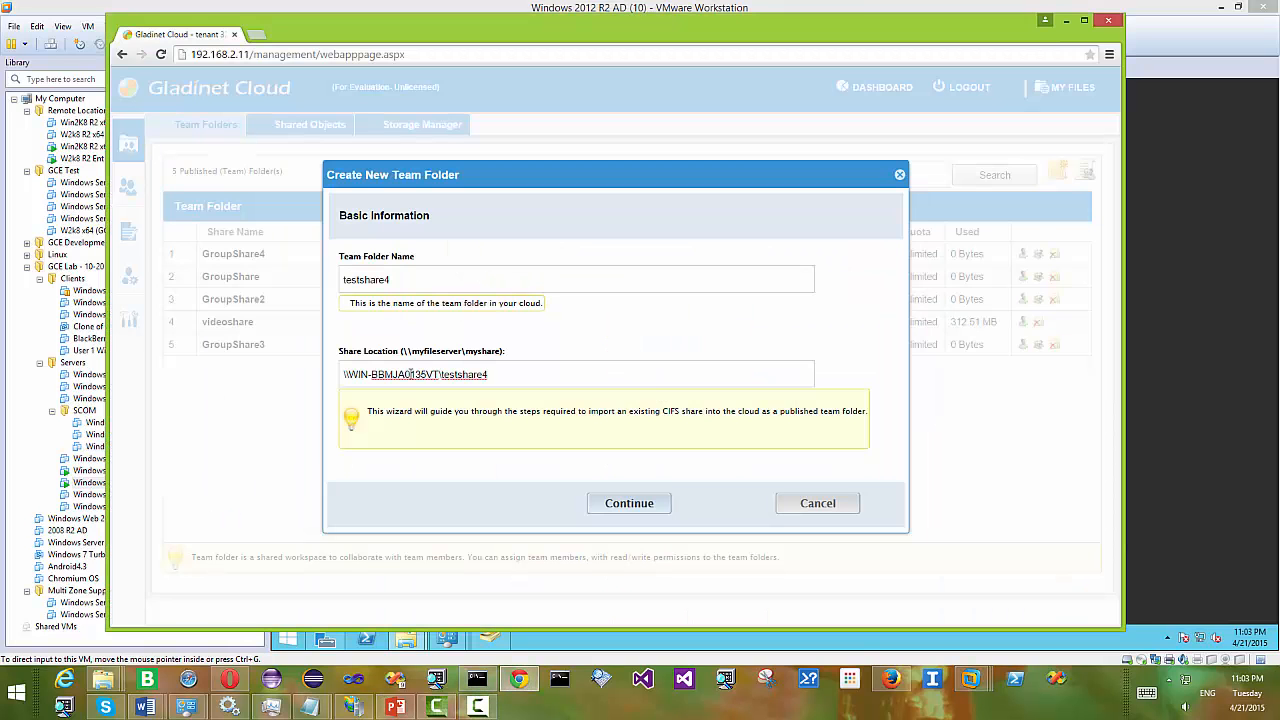
pyautogui.click(629, 500)
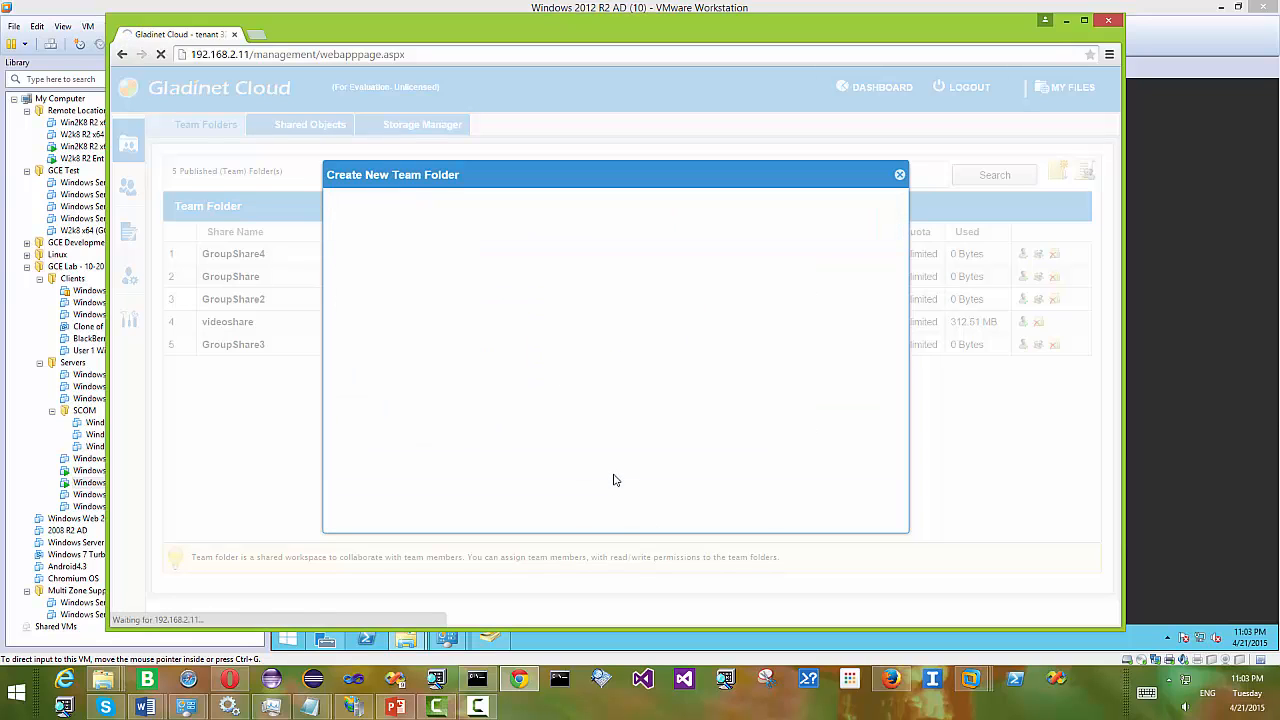
pyautogui.click(428, 275)
pyautogui.write('ad')
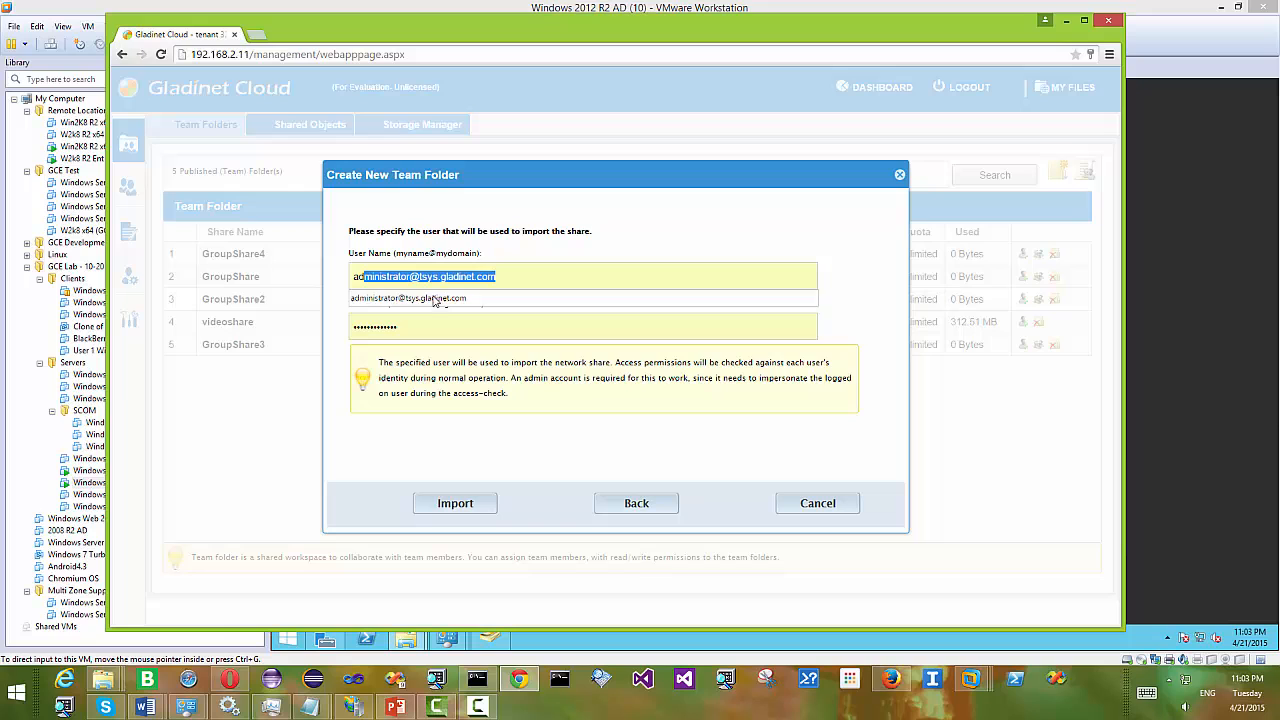
pyautogui.click(436, 298)
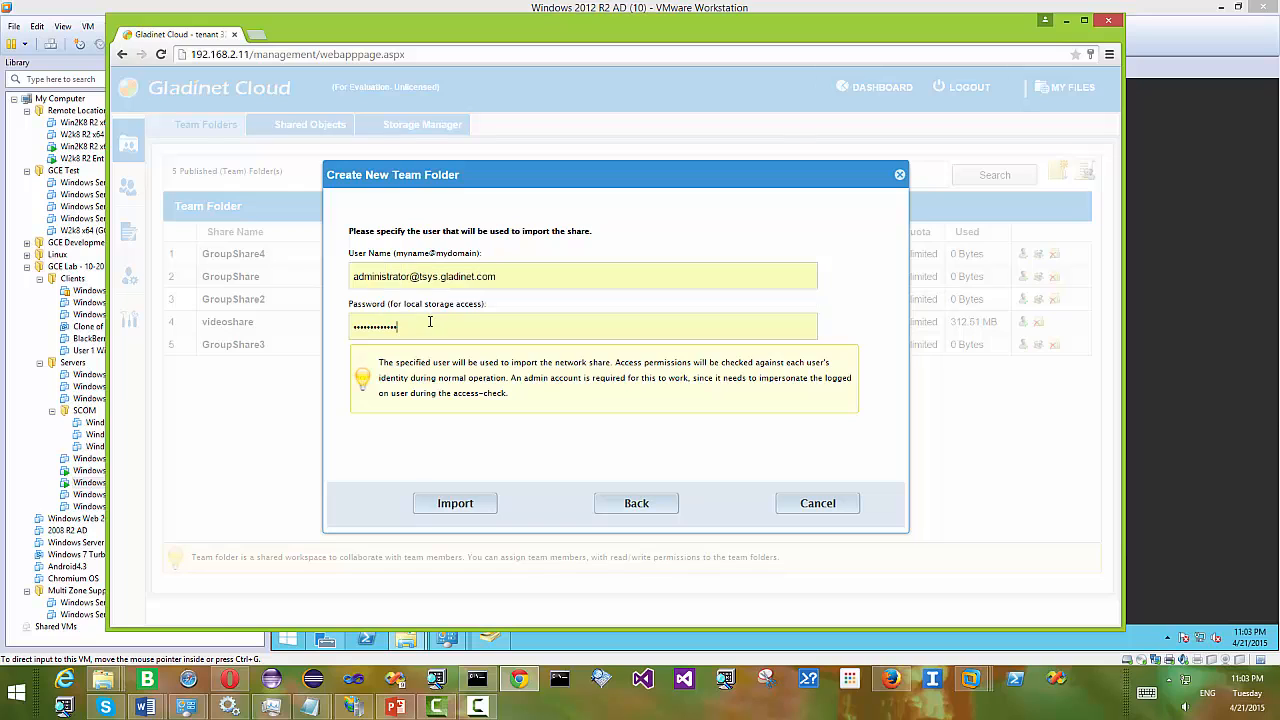
pyautogui.click(460, 503)
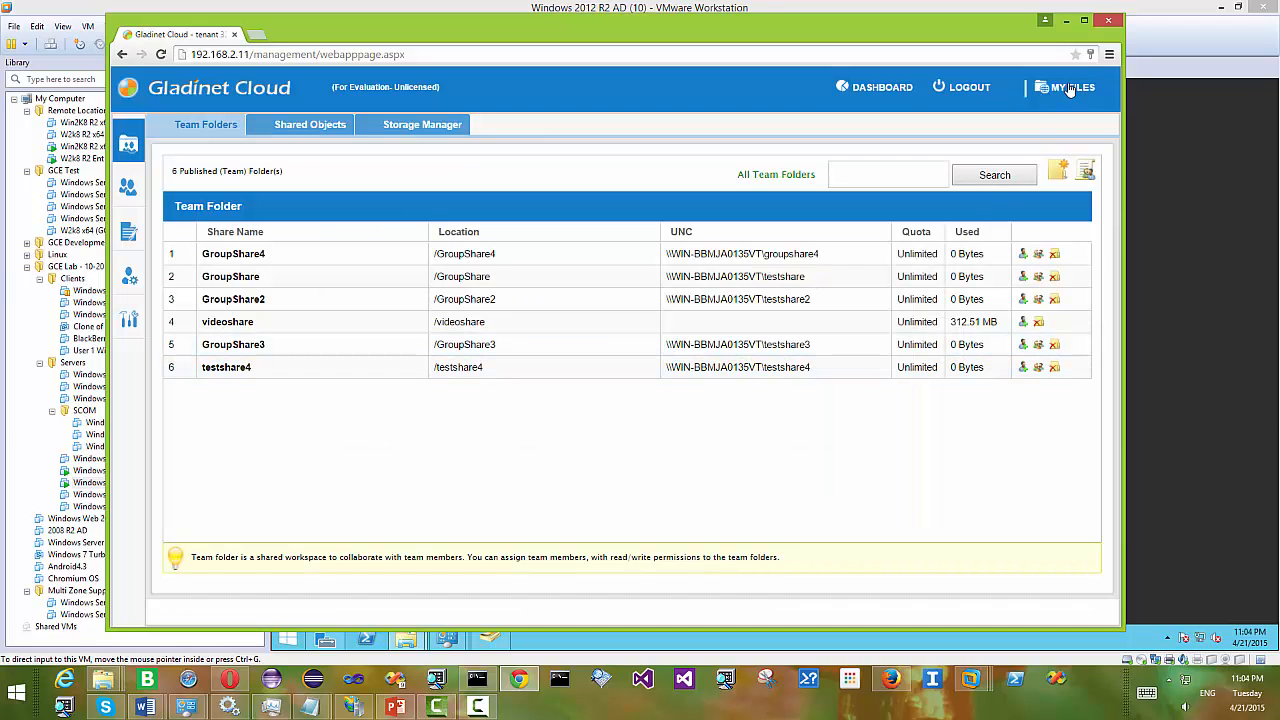
pyautogui.click(1076, 90)
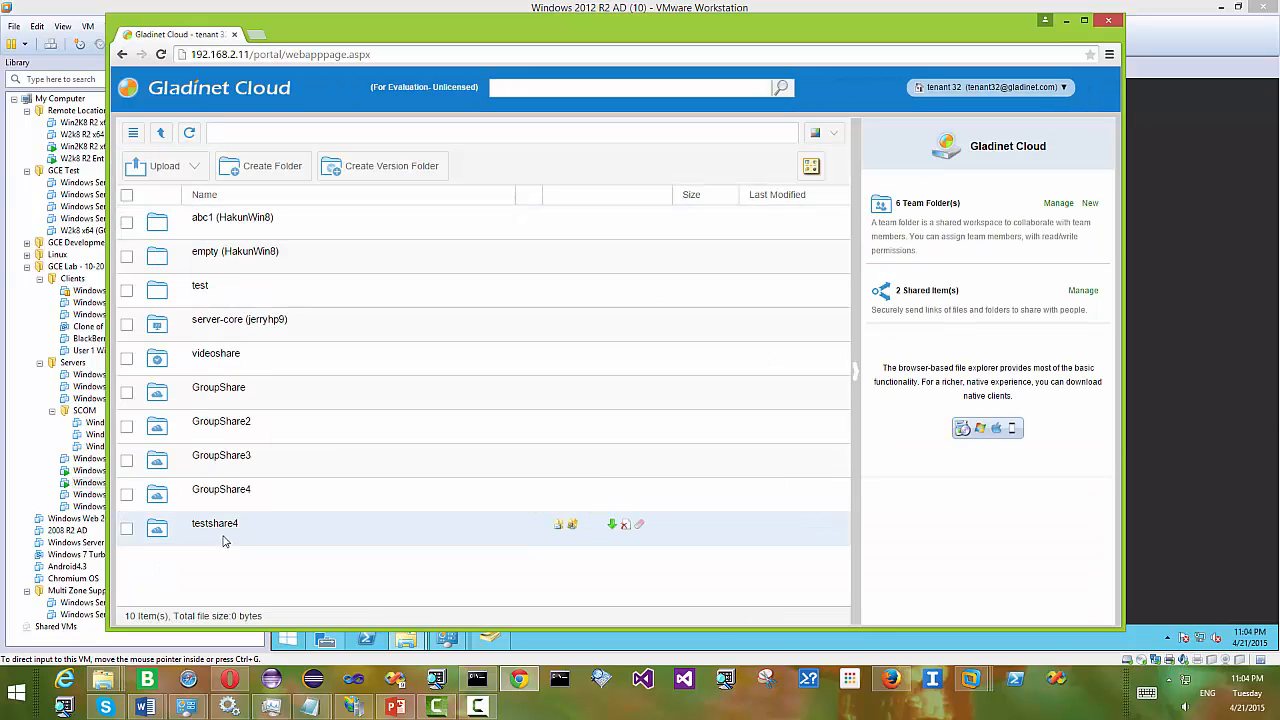
pyautogui.click(249, 530)
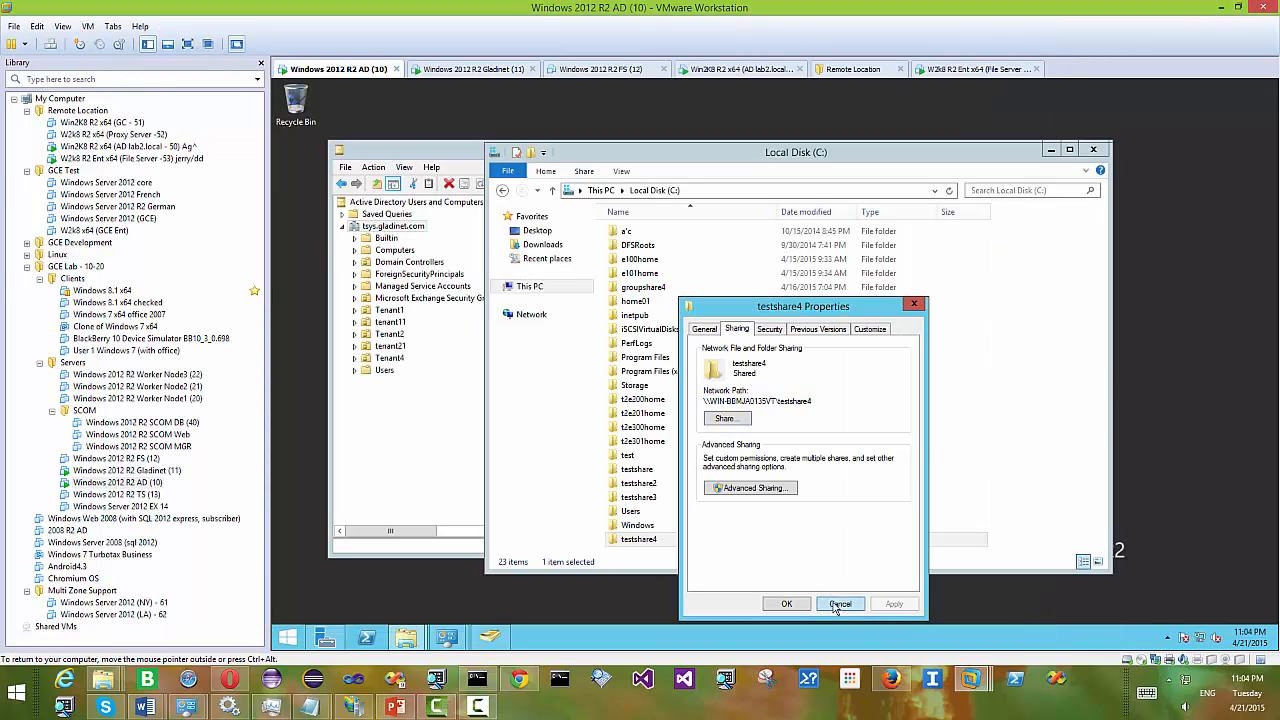
# - Close the properties dialog and launch an administrator Command Prompt from the Win+X menu
pyautogui.click(840, 604)
pyautogui.rightClick(301, 633)
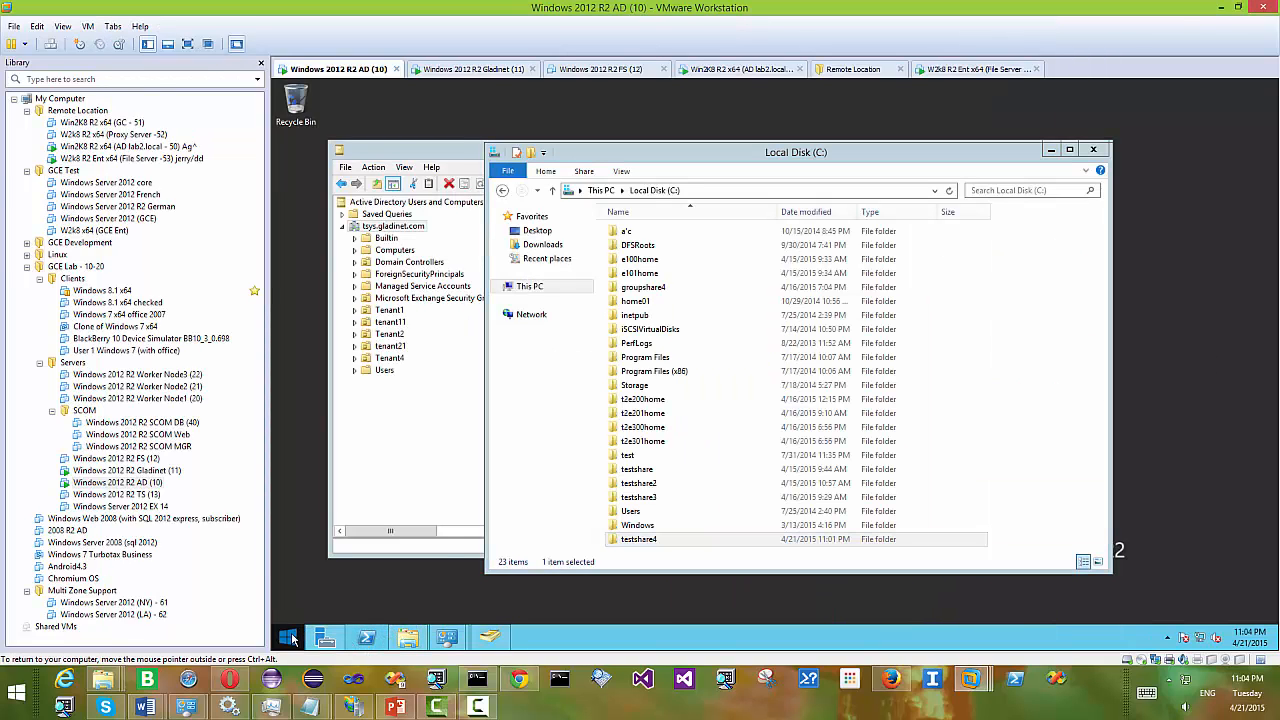
pyautogui.click(342, 506)
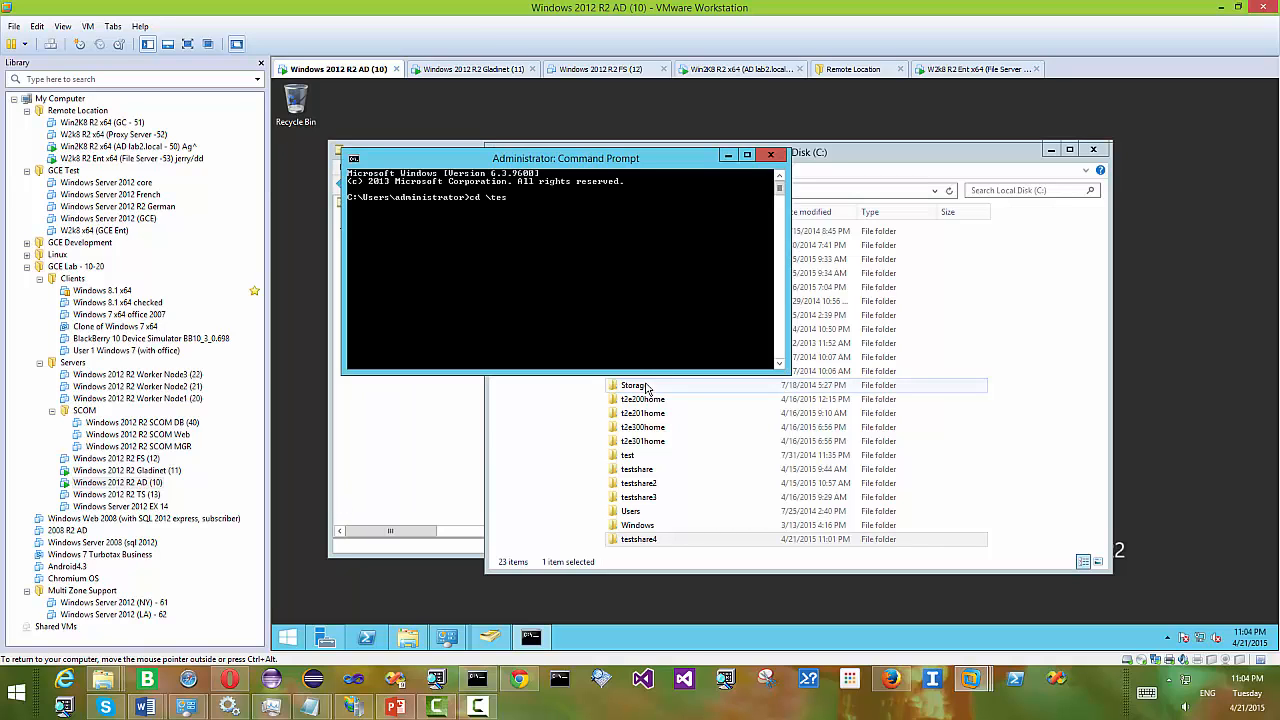
# - Run cd \testshare4, dir, and dir > testshare4.txt, then confirm the new file with dir
pyautogui.write('cd \testshare4')
pyautogui.press('Return')
pyautogui.write('dir')
pyautogui.press('Return')
pyautogui.write('dir >')
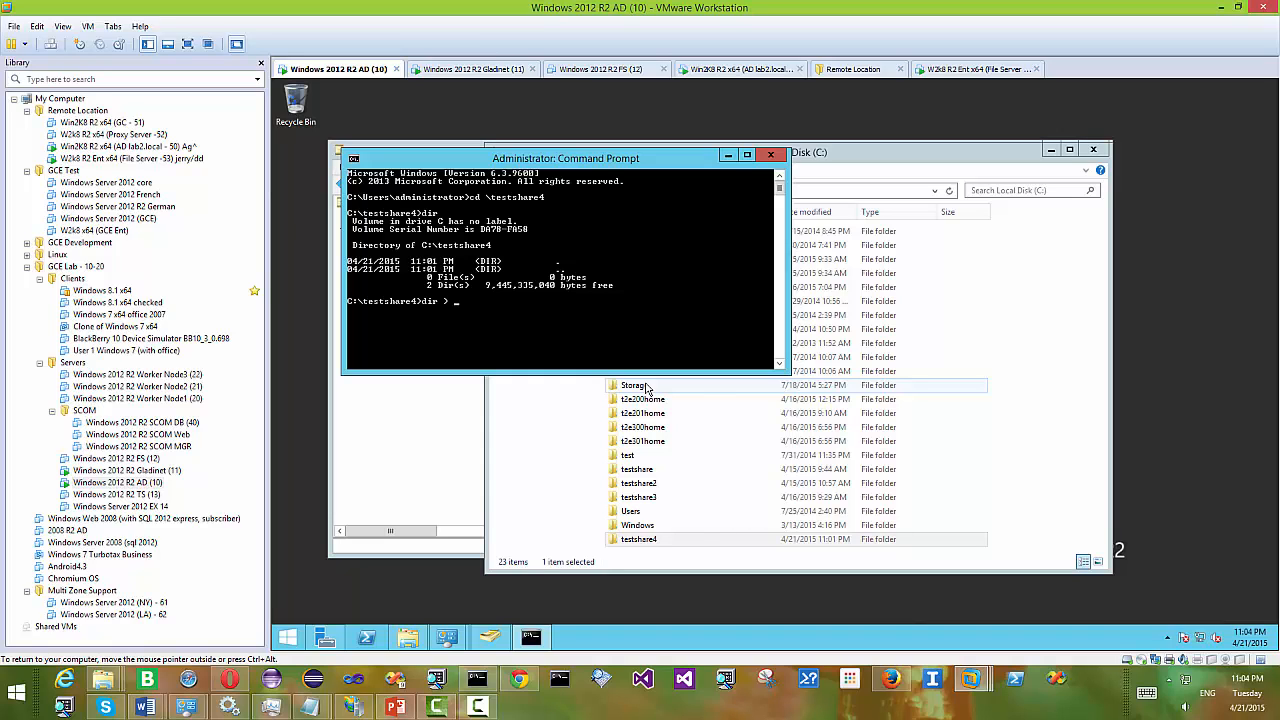
pyautogui.write(' testshare4.txt')
pyautogui.press('Return')
pyautogui.write('dir')
pyautogui.press('Return')
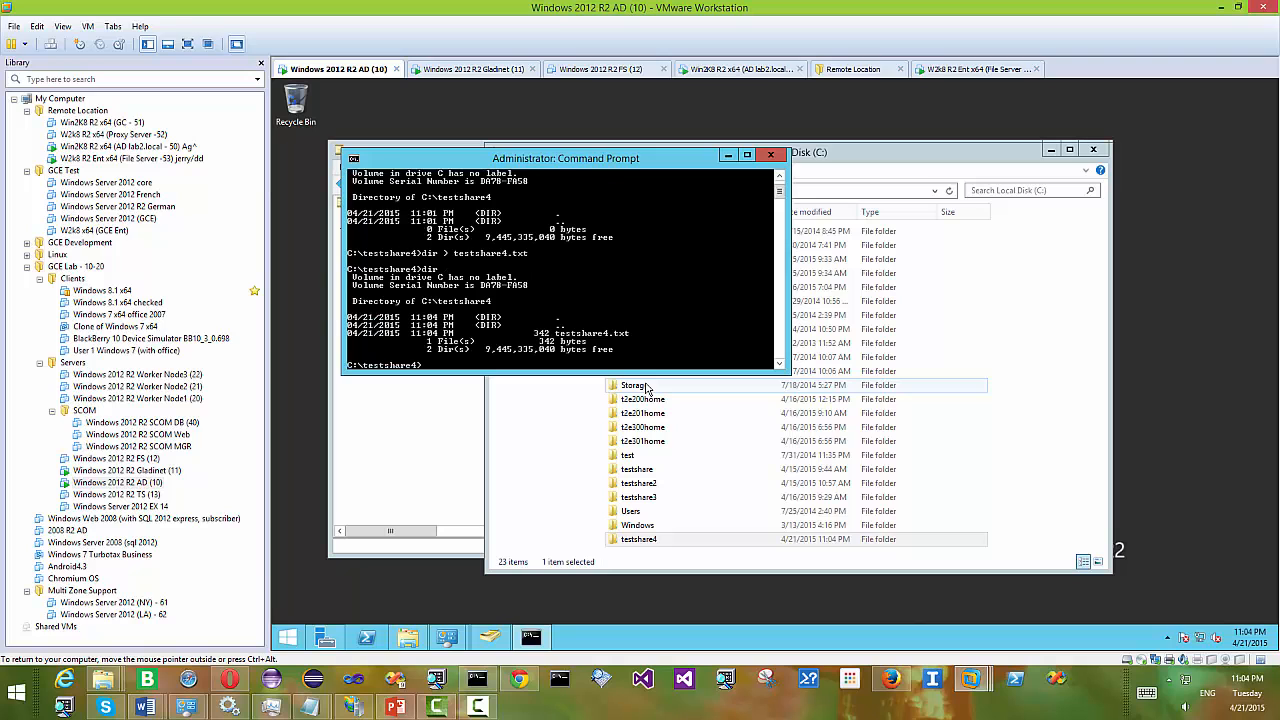
pyautogui.click(519, 679)
# - Refresh the admin's testshare4 folder, then sign in to Opera's portal with the team member's e-mail and password
pyautogui.click(189, 134)
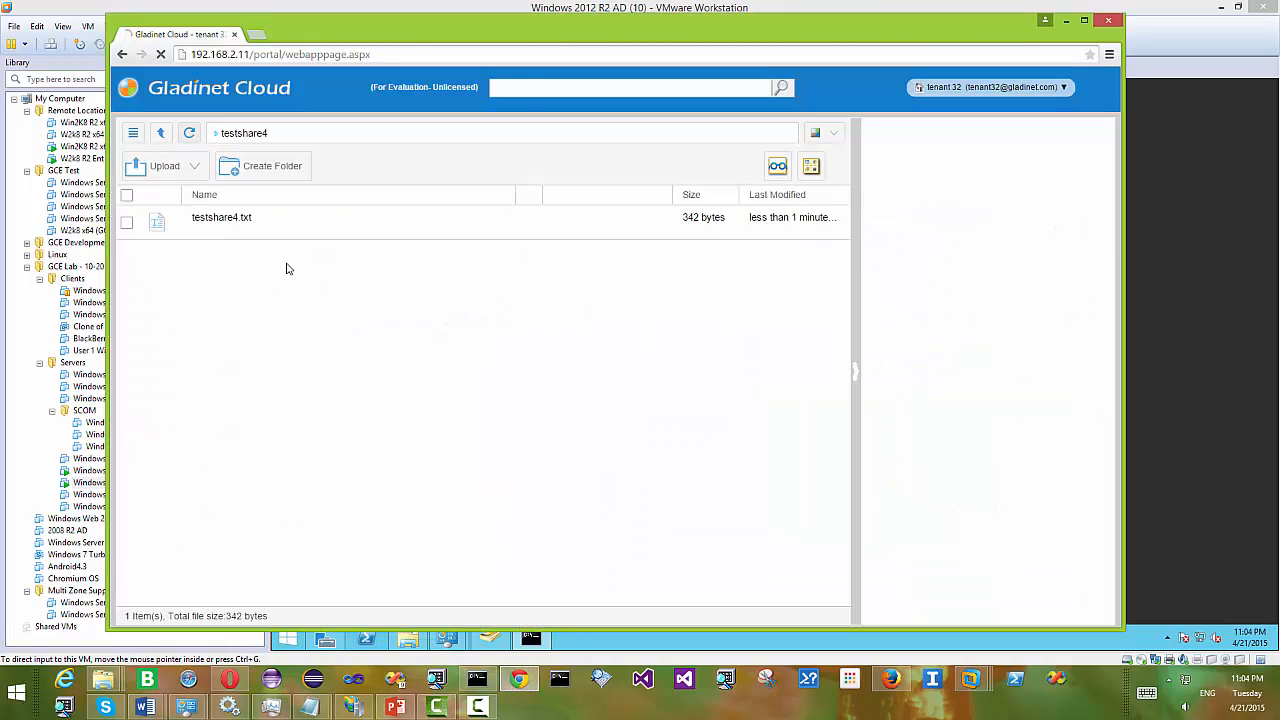
pyautogui.click(232, 705)
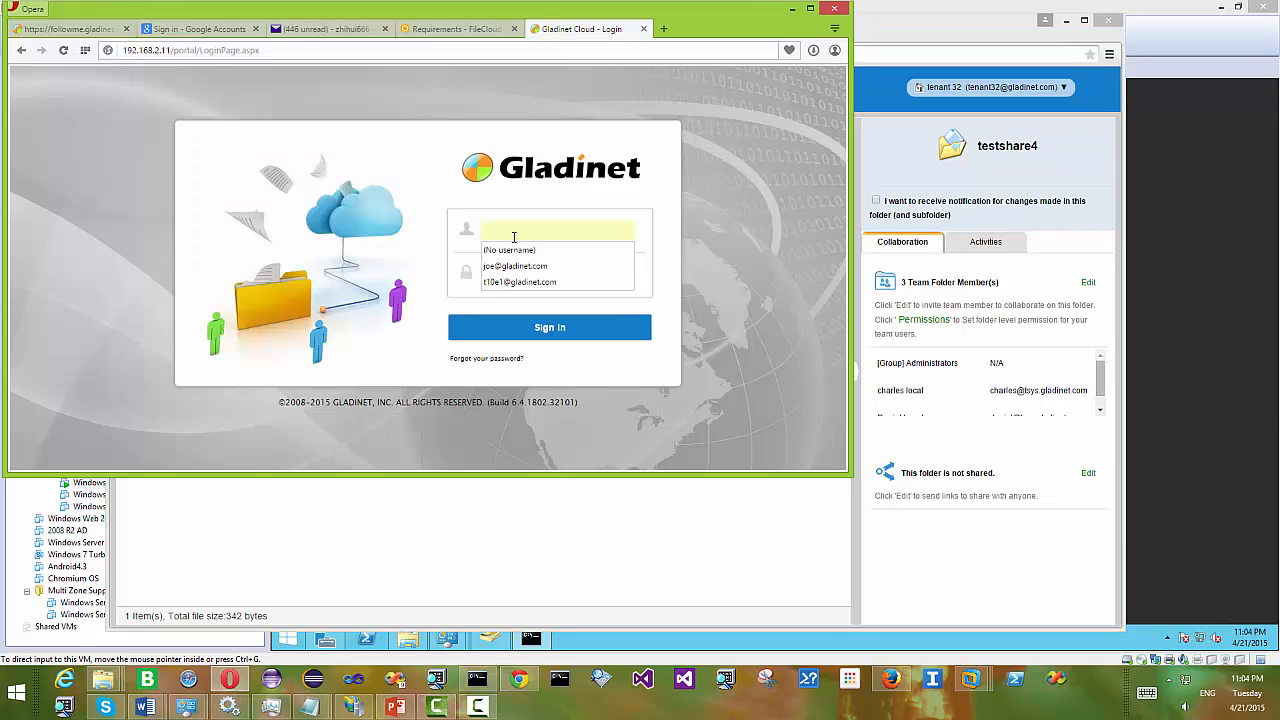
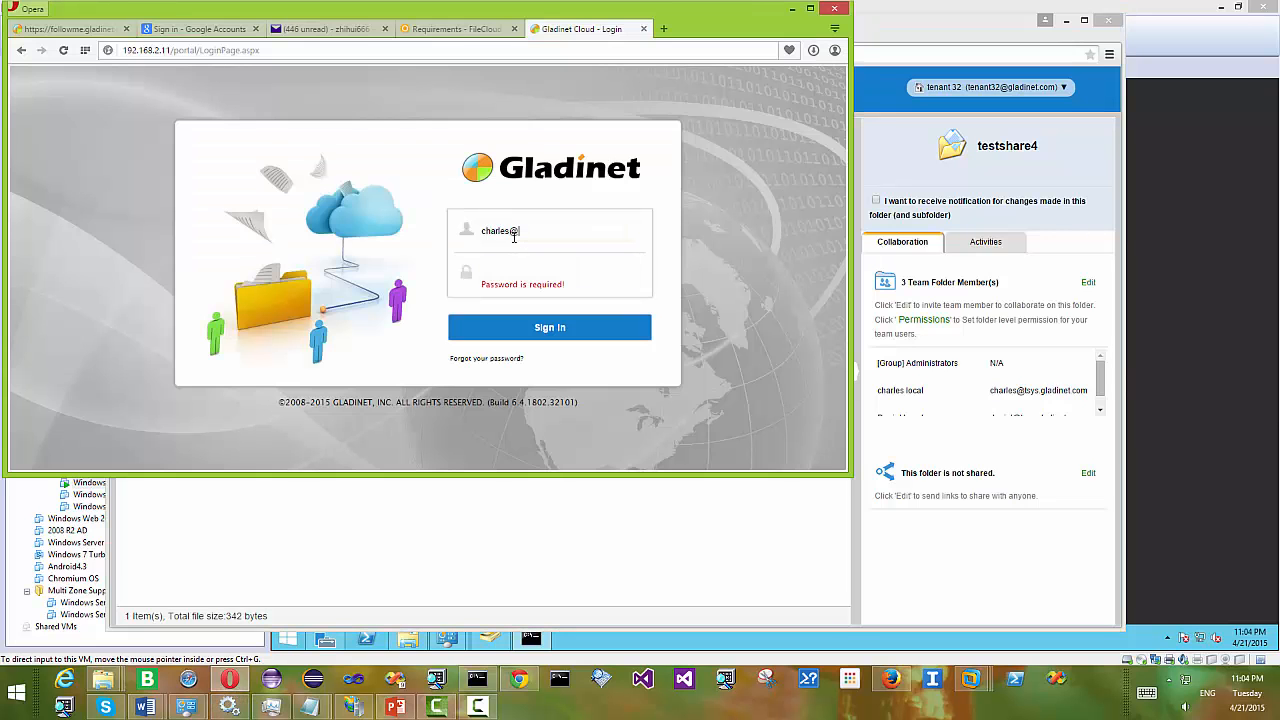
pyautogui.press('Tab')
pyautogui.press('Return')
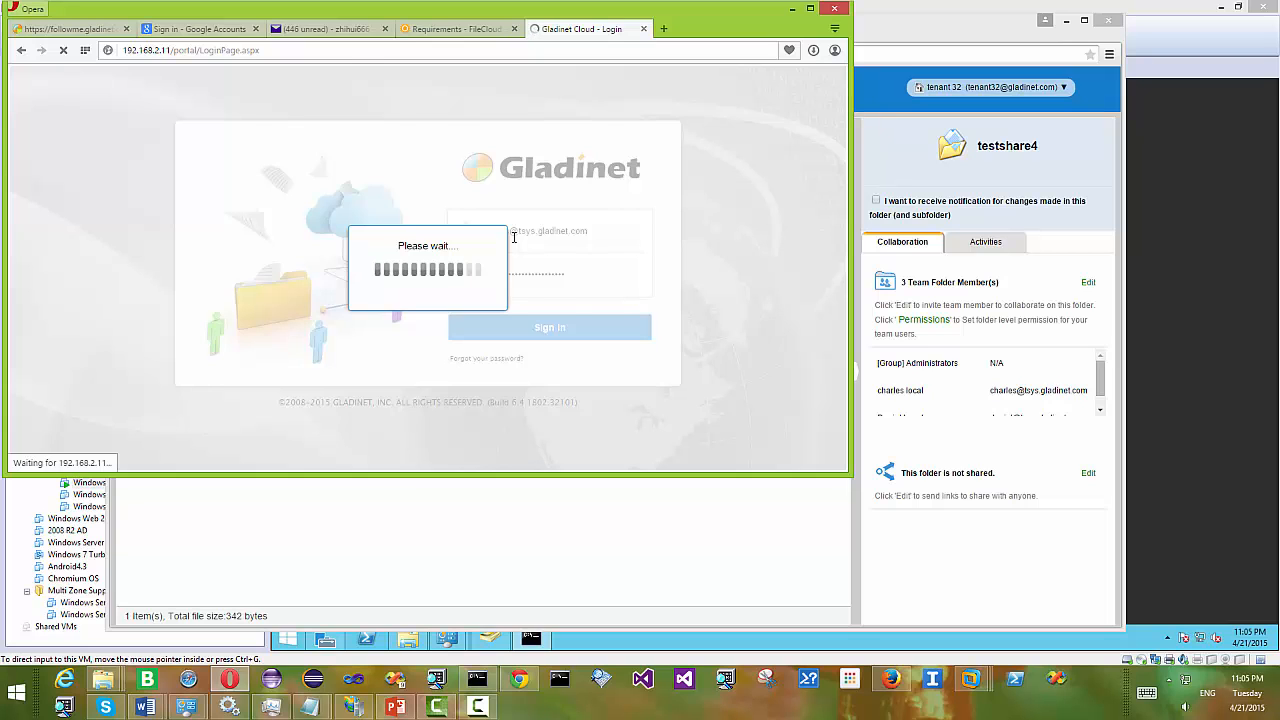
# - Open the testshare4 team folder and switch the portal theme to Olive Green
pyautogui.click(157, 220)
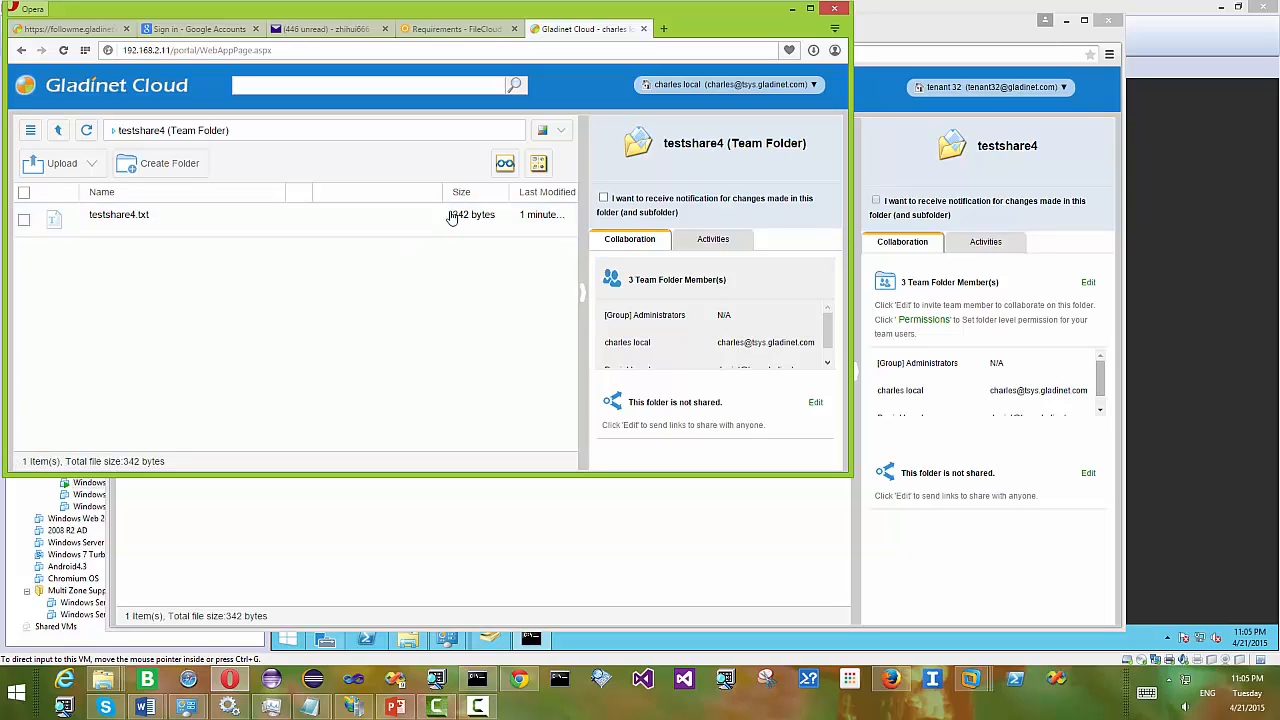
pyautogui.click(561, 132)
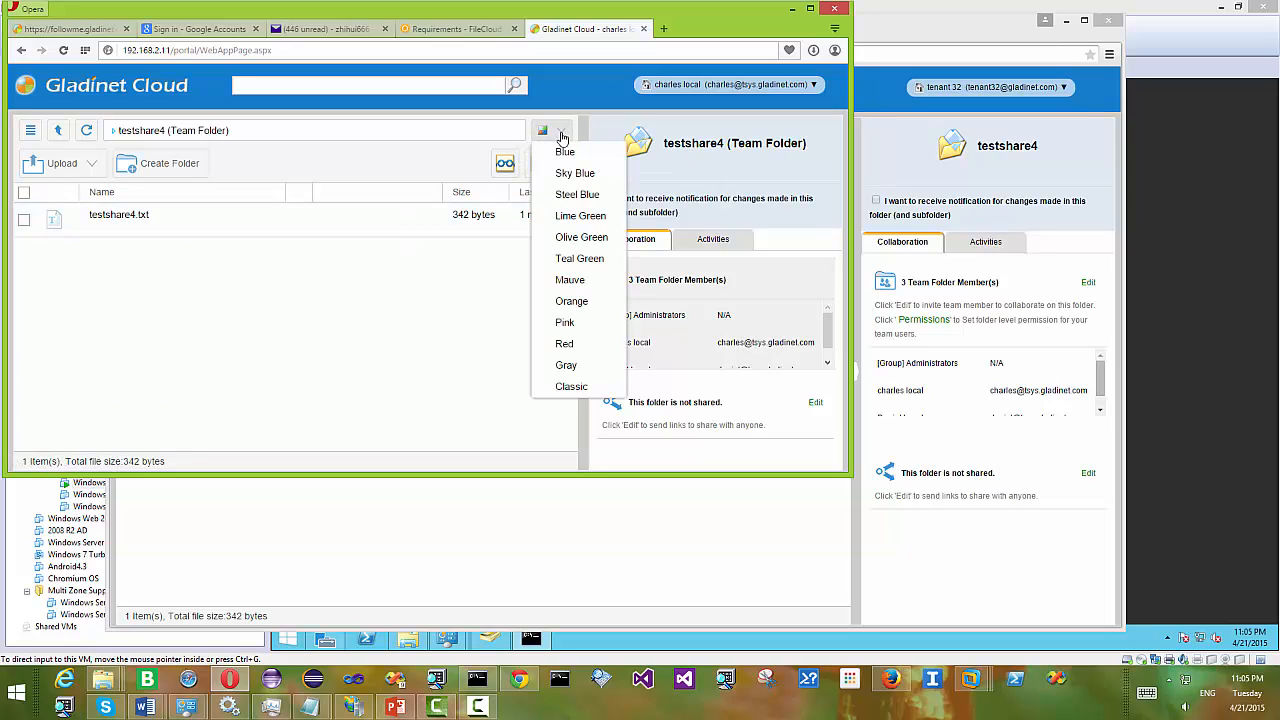
pyautogui.click(591, 244)
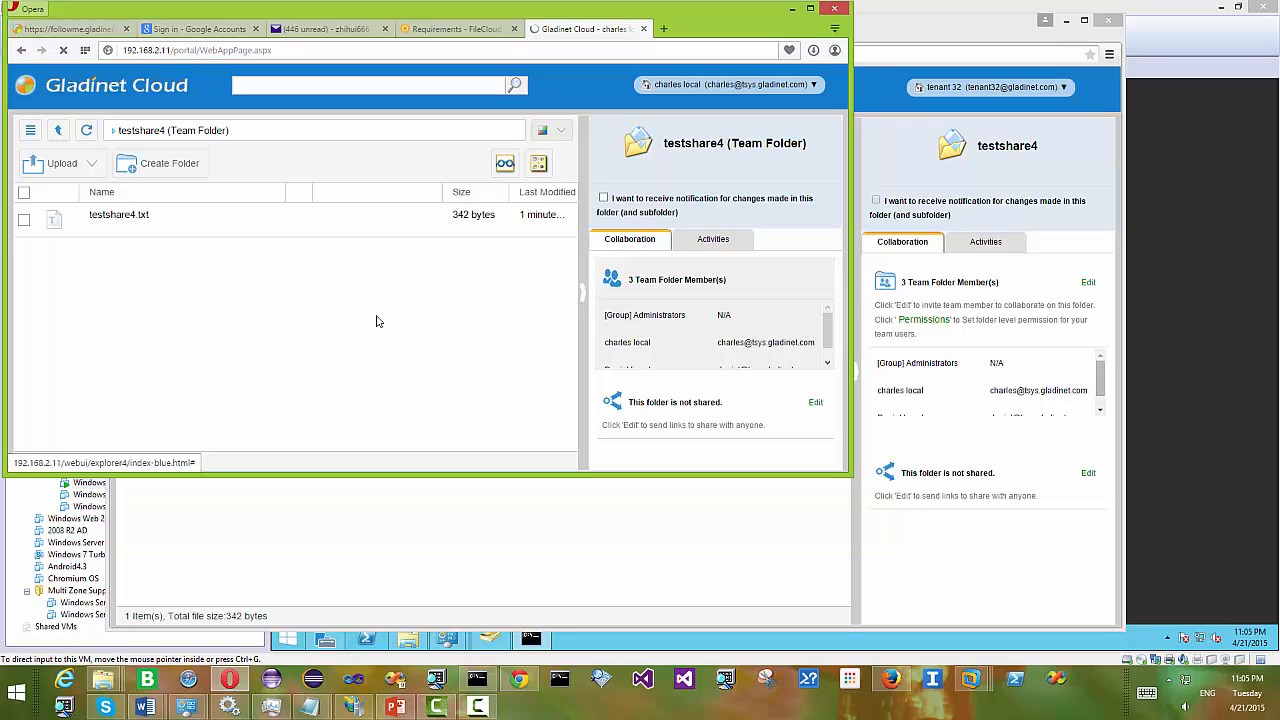
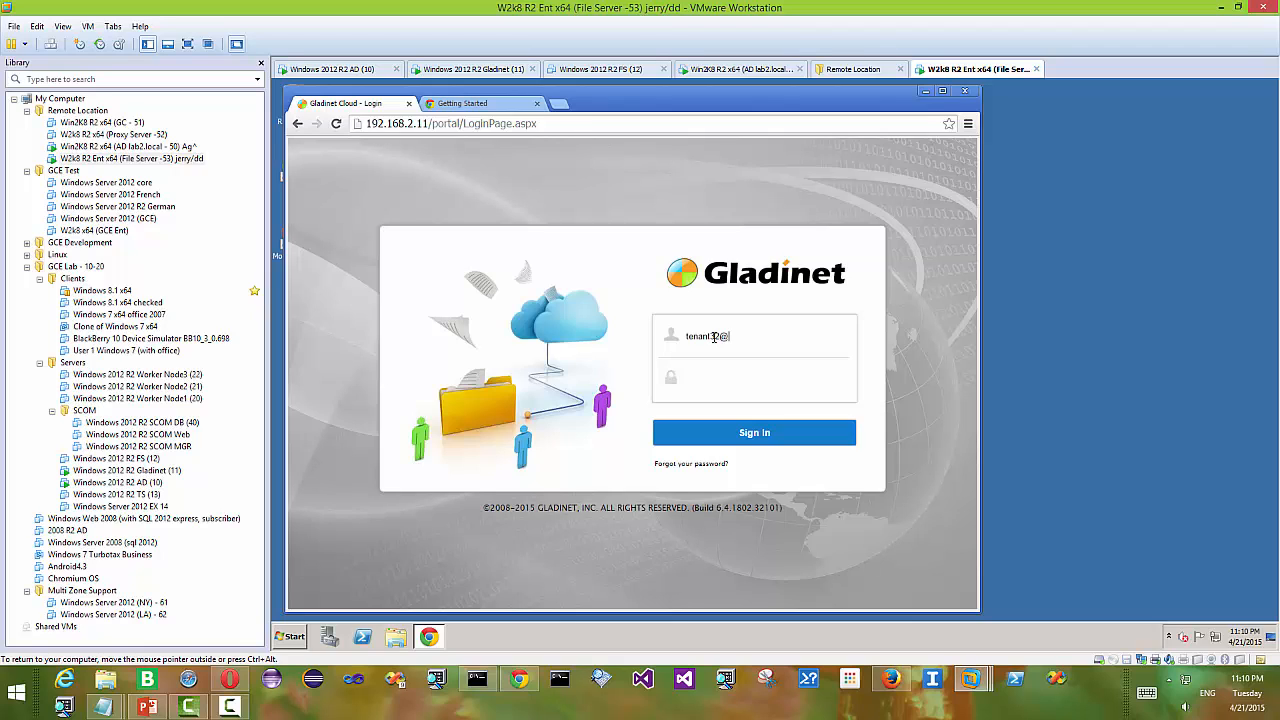
# - Finish entering the tenant's sign-in e-mail, sign in, and let the browser save the password
pyautogui.write('net.com')
pyautogui.press('Tab')
pyautogui.press('Return')
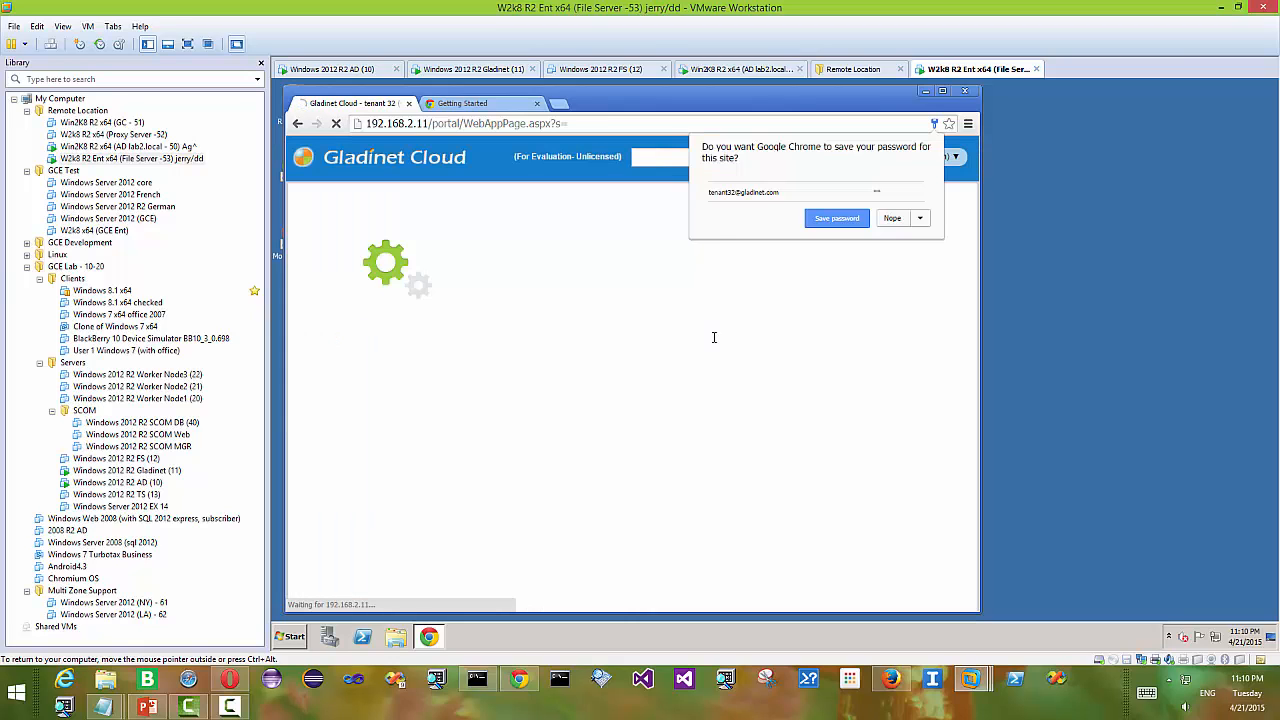
pyautogui.click(838, 220)
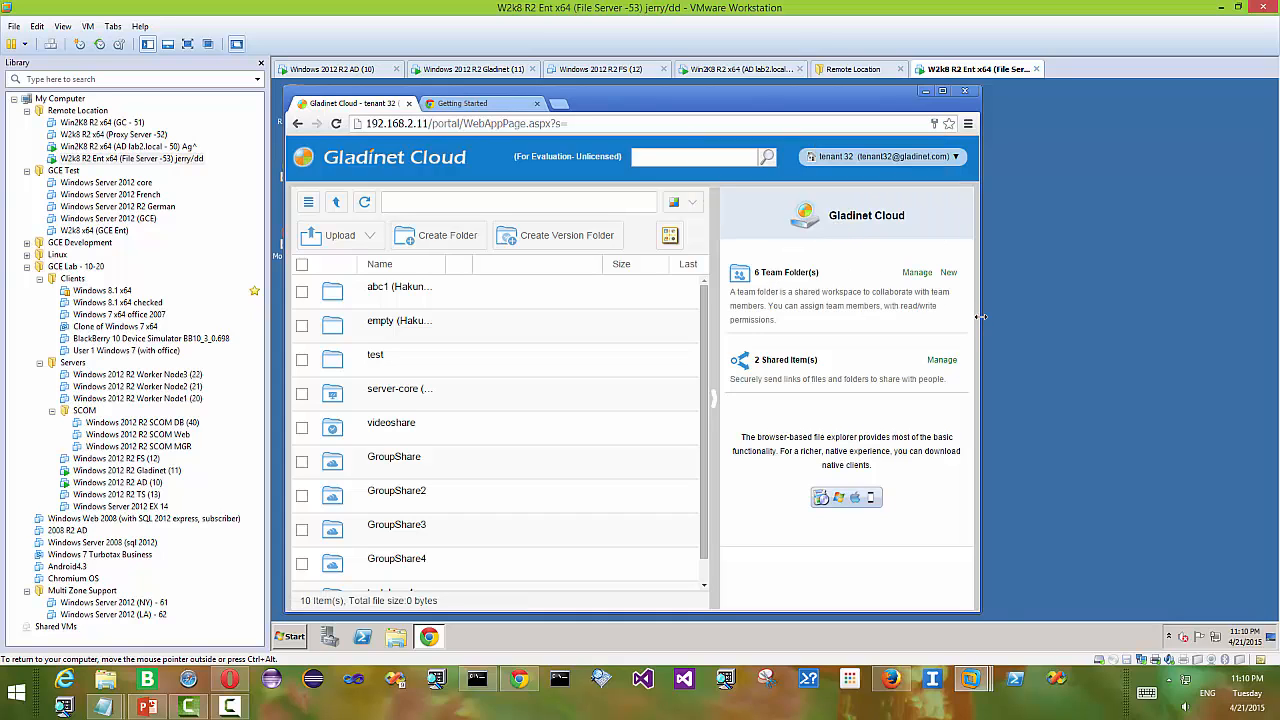
# - Widen the browser window and bring up the Download Native Clients list from the account menu
pyautogui.moveTo(980, 316); pyautogui.dragTo(1198, 318)
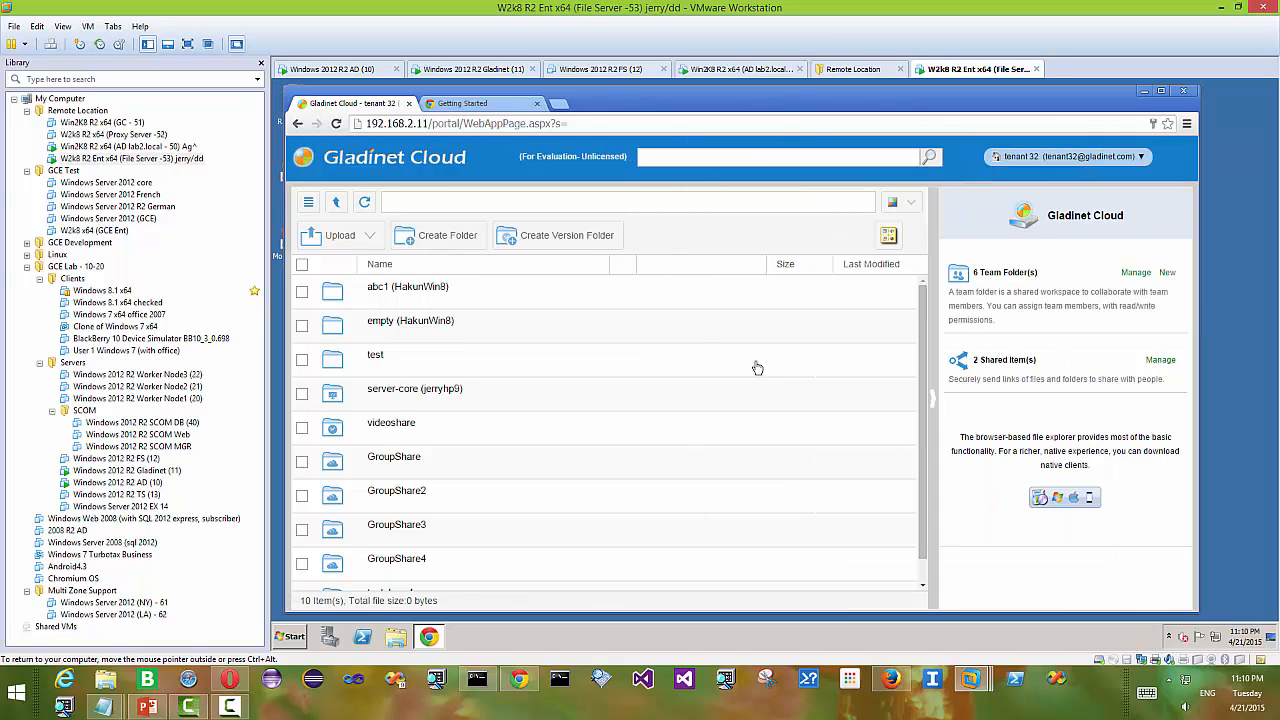
pyautogui.click(1120, 157)
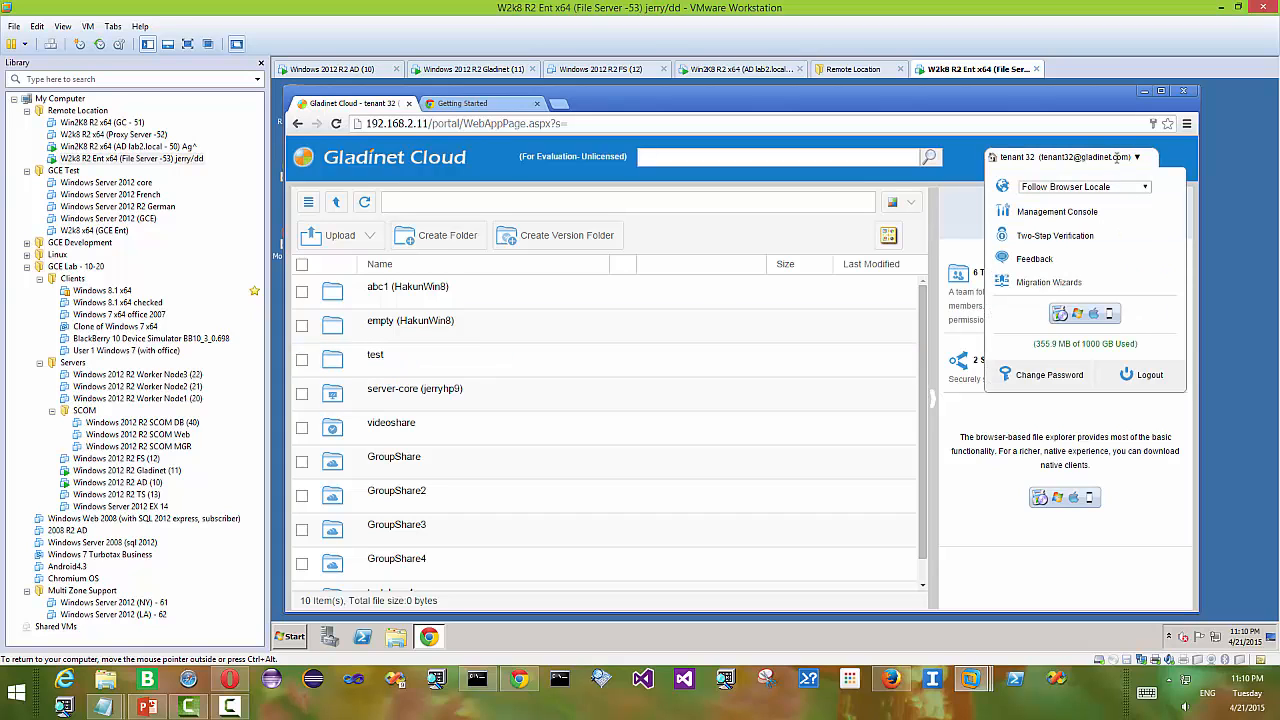
pyautogui.click(1078, 316)
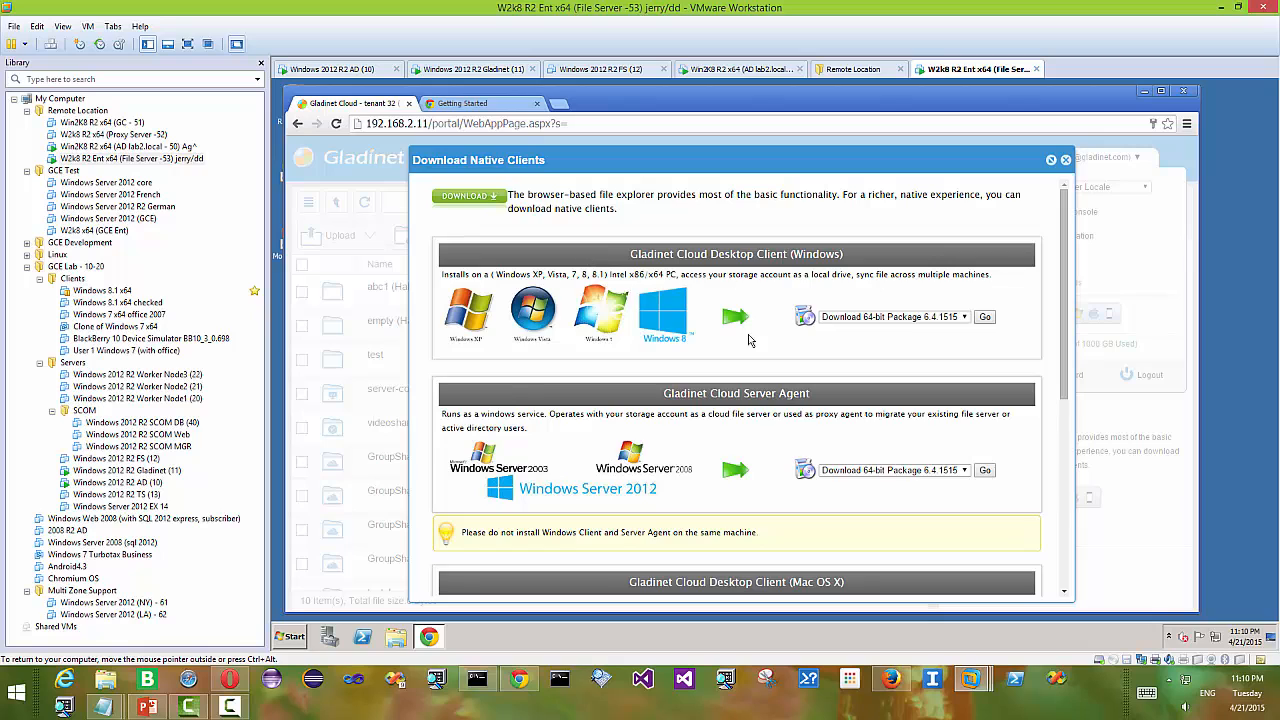
# - Download the Gladinet Cloud Server Agent 64-bit package 6.4.1515 as an .msi file
pyautogui.scroll(-1, 767, 397)
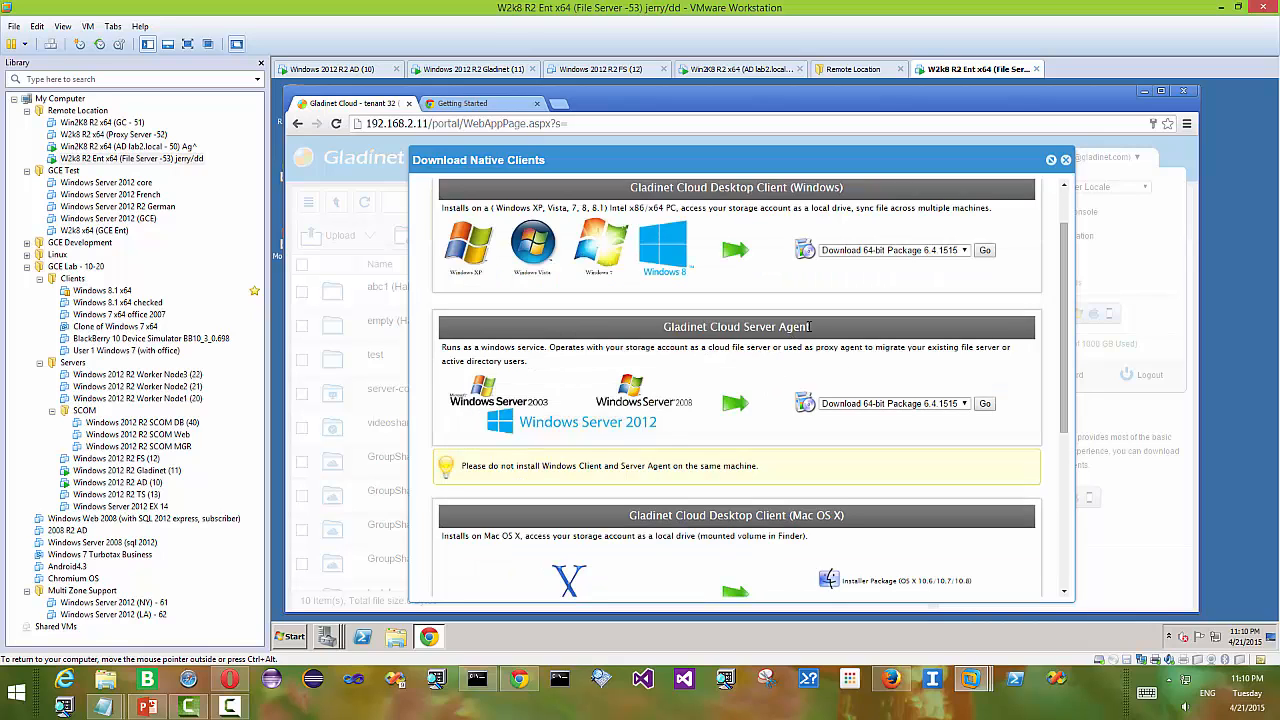
pyautogui.moveTo(793, 331); pyautogui.dragTo(748, 331)
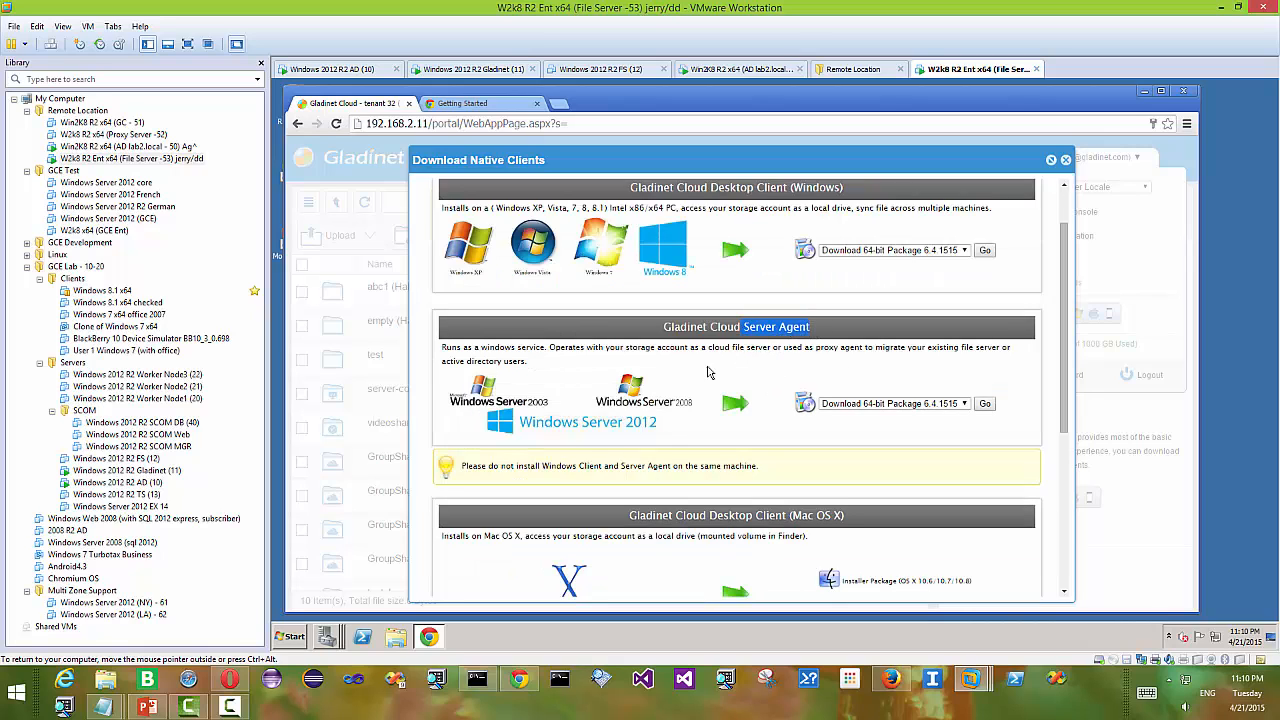
pyautogui.click(985, 404)
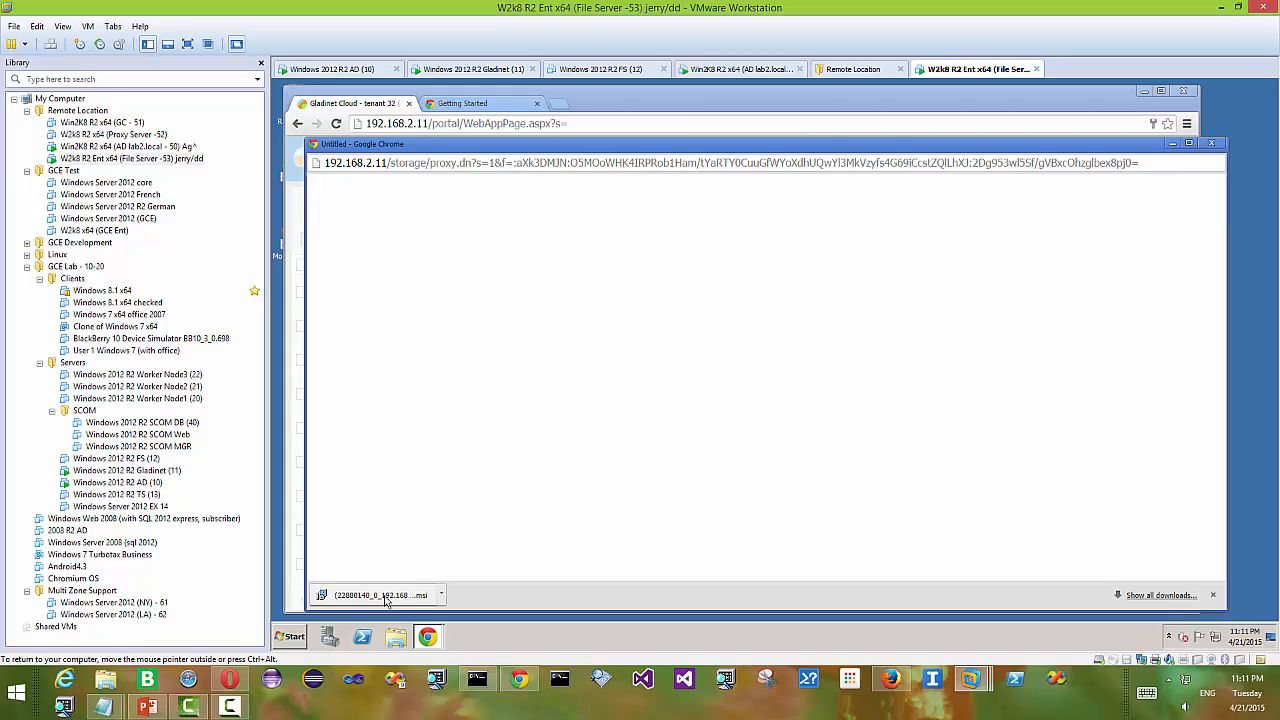
# - Accept the licence, install Cloud Server Agent, and close the completed installer
pyautogui.click(757, 441)
pyautogui.click(929, 471)
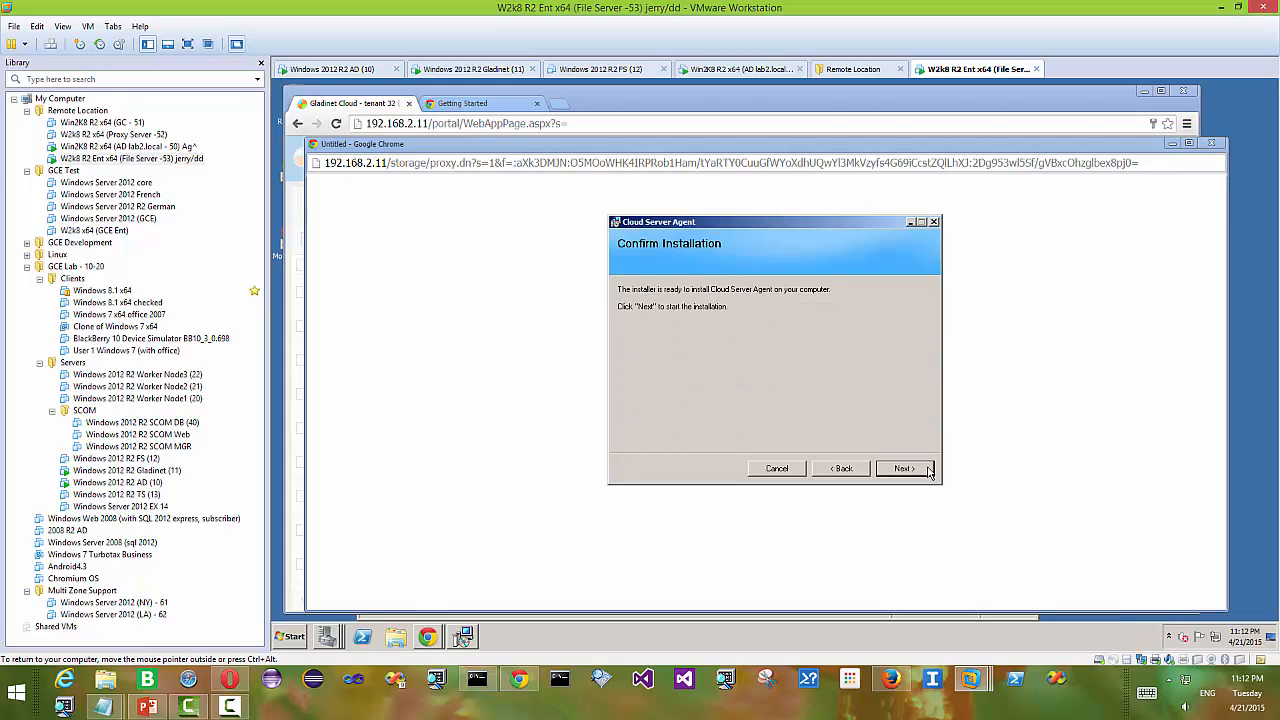
pyautogui.click(920, 471)
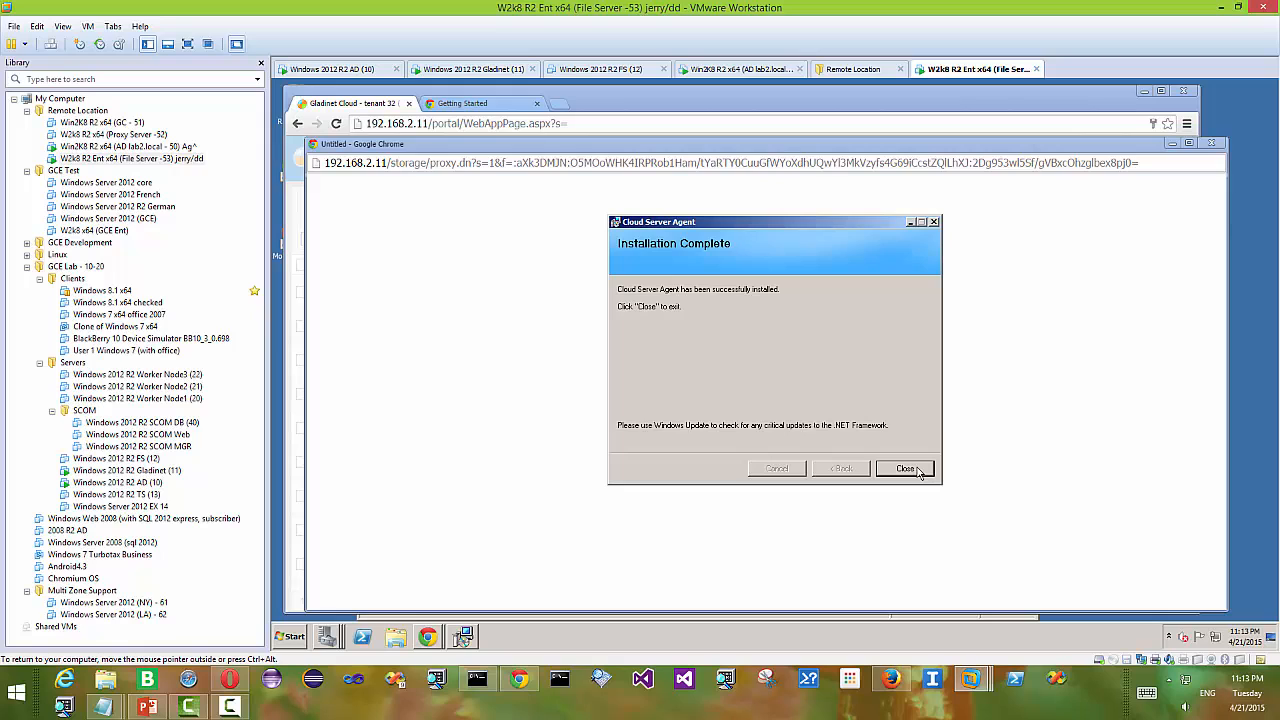
pyautogui.click(904, 470)
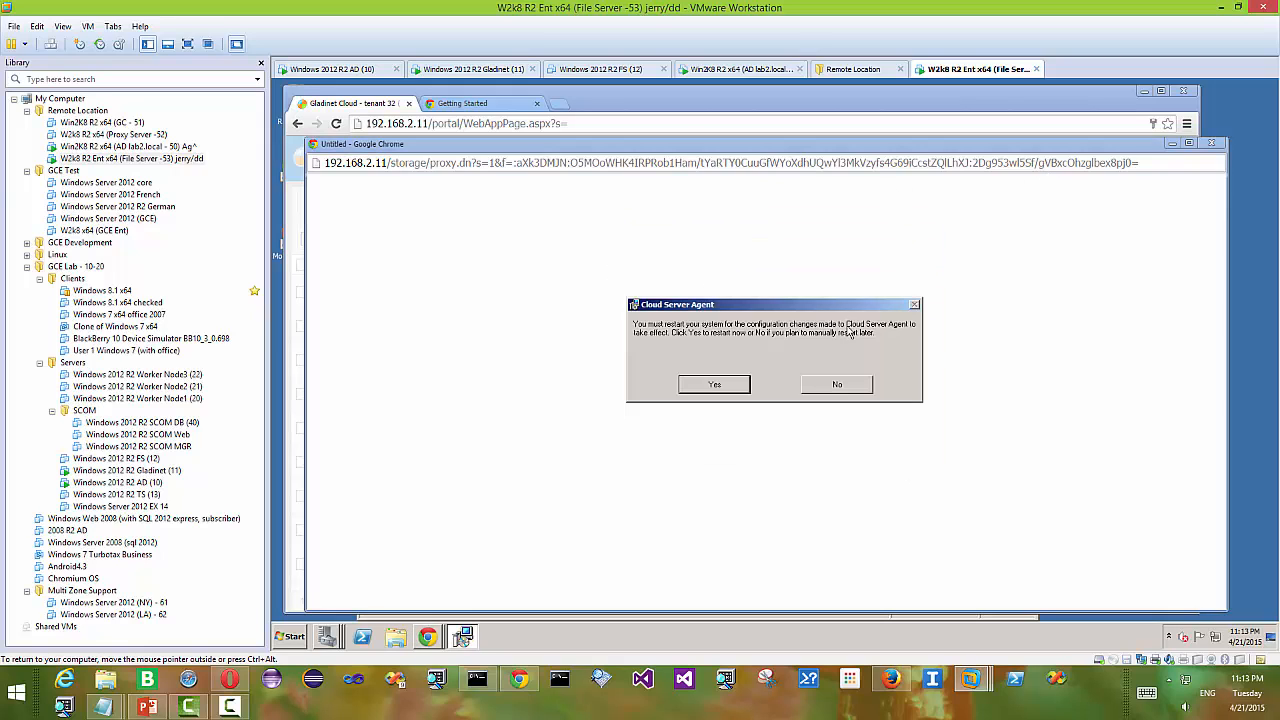
# - Restart the server now, then log back on as administrator via Ctrl+Alt+Del and the administrator password
pyautogui.click(714, 385)
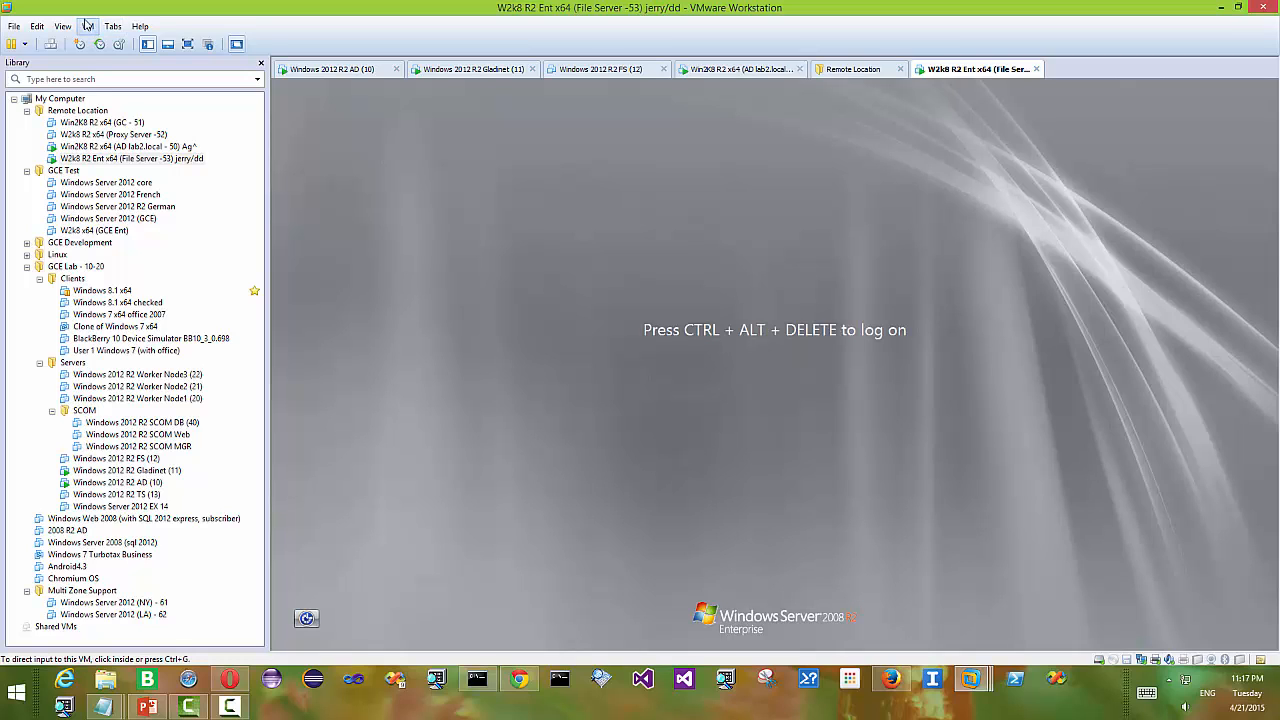
pyautogui.click(88, 26)
pyautogui.click(150, 95)
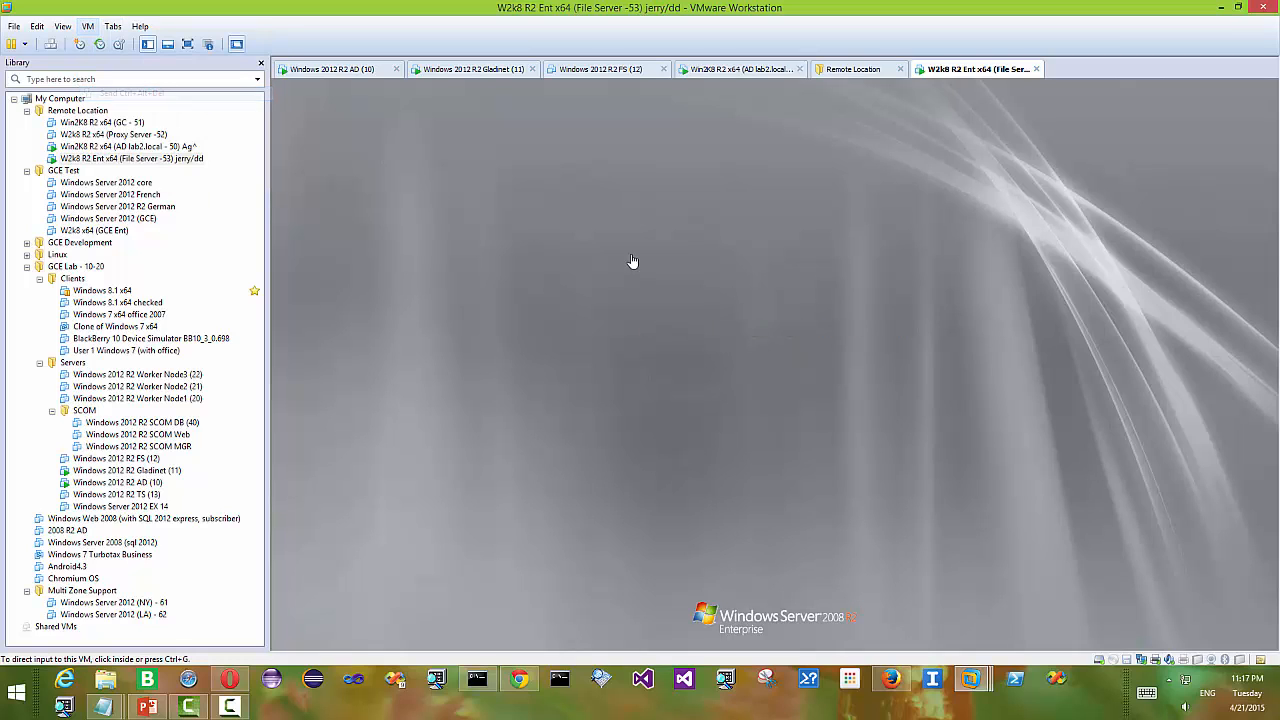
pyautogui.click(775, 437)
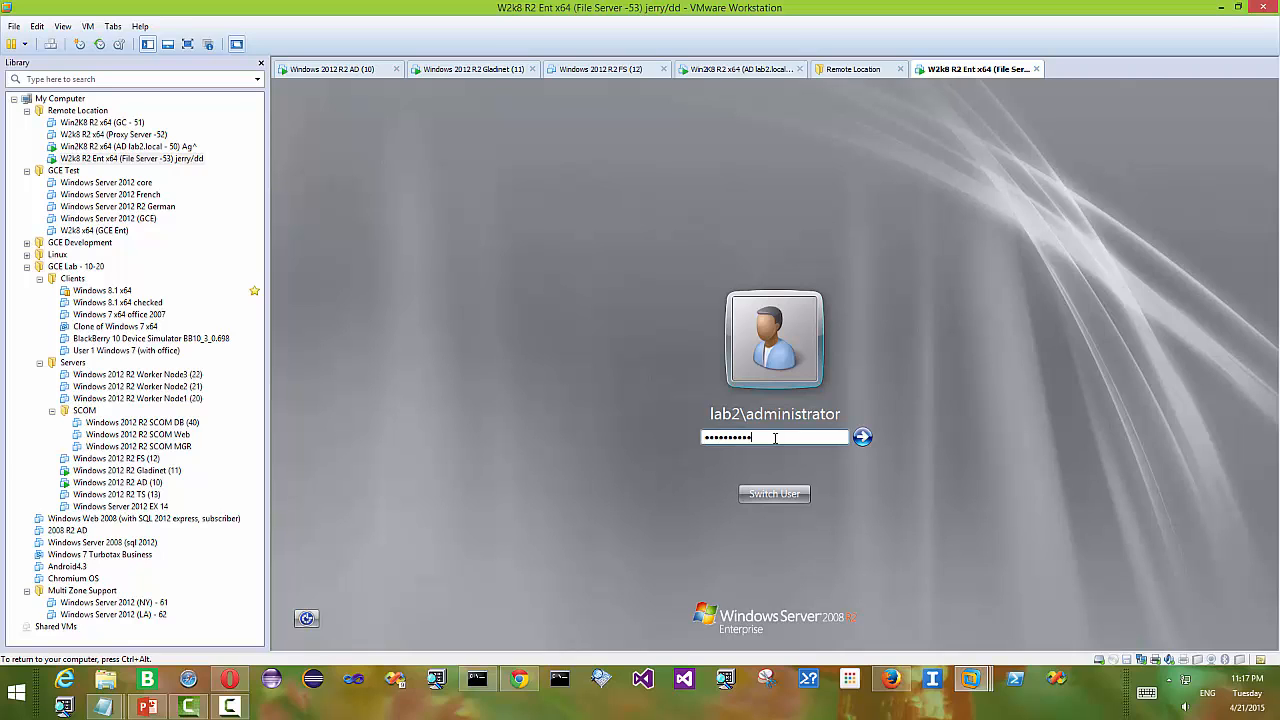
pyautogui.write('@gladinet.com')
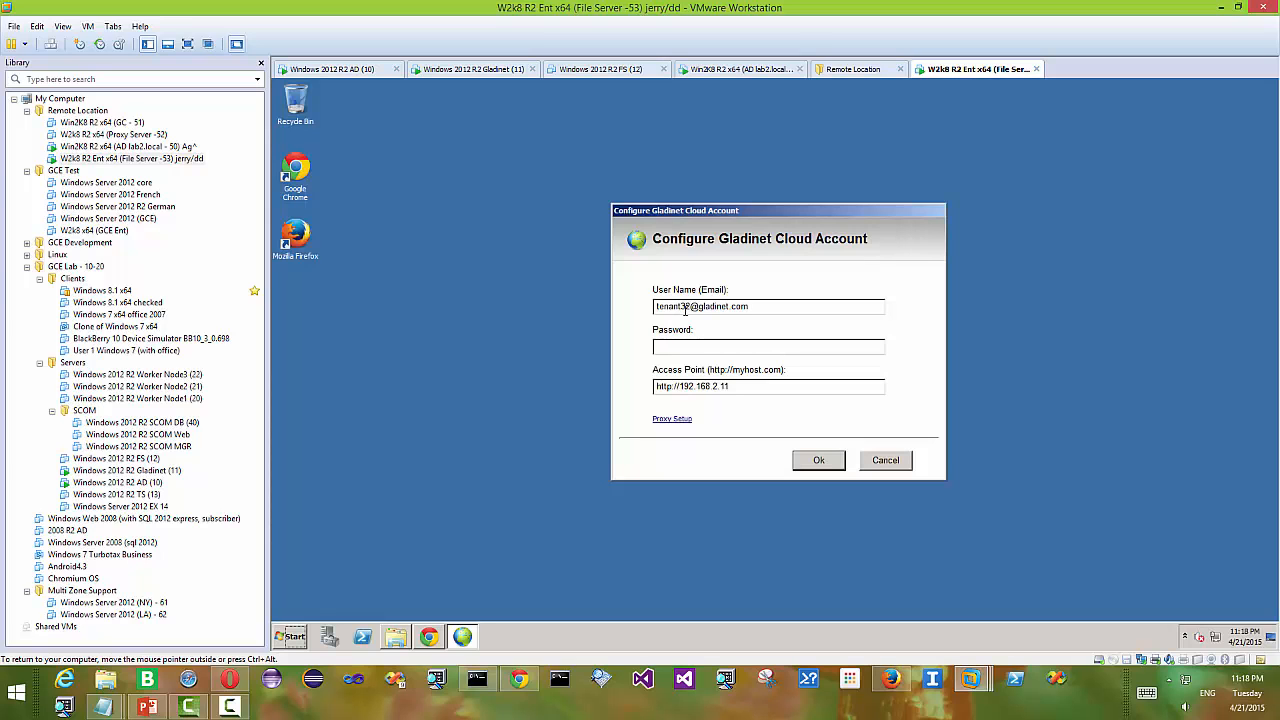
pyautogui.write('dd')
pyautogui.click(826, 465)
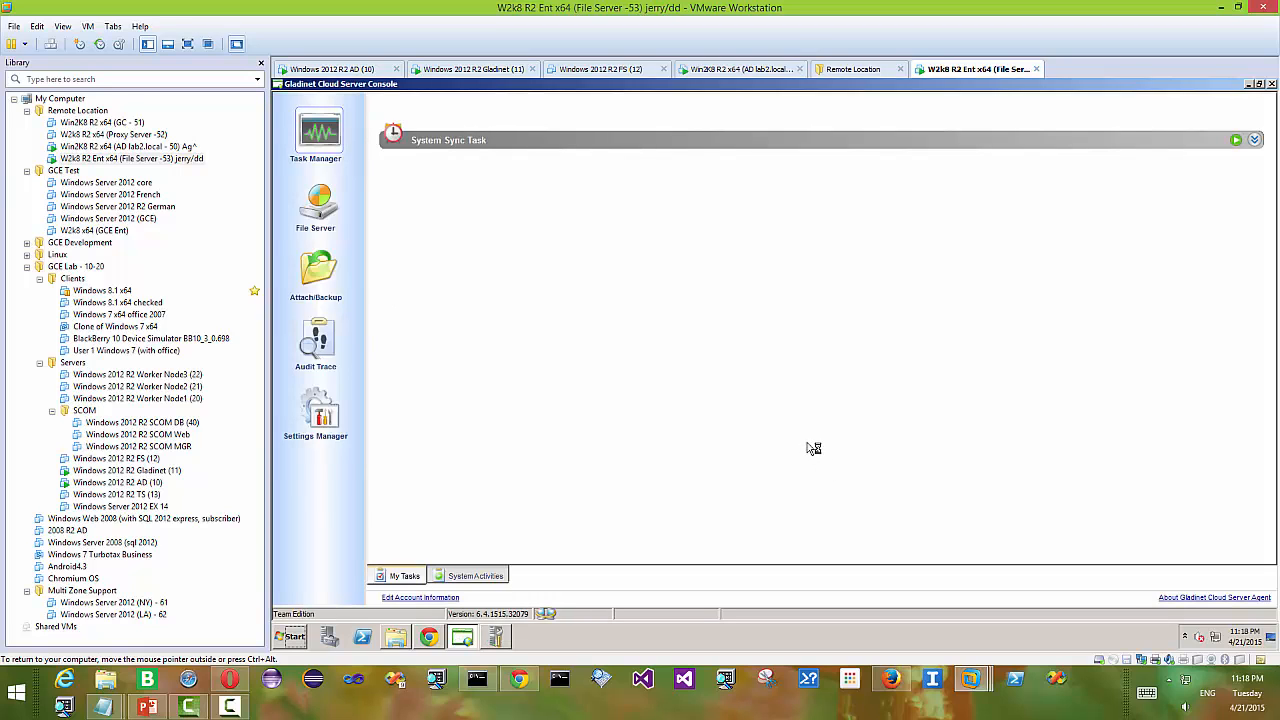
pyautogui.click(398, 640)
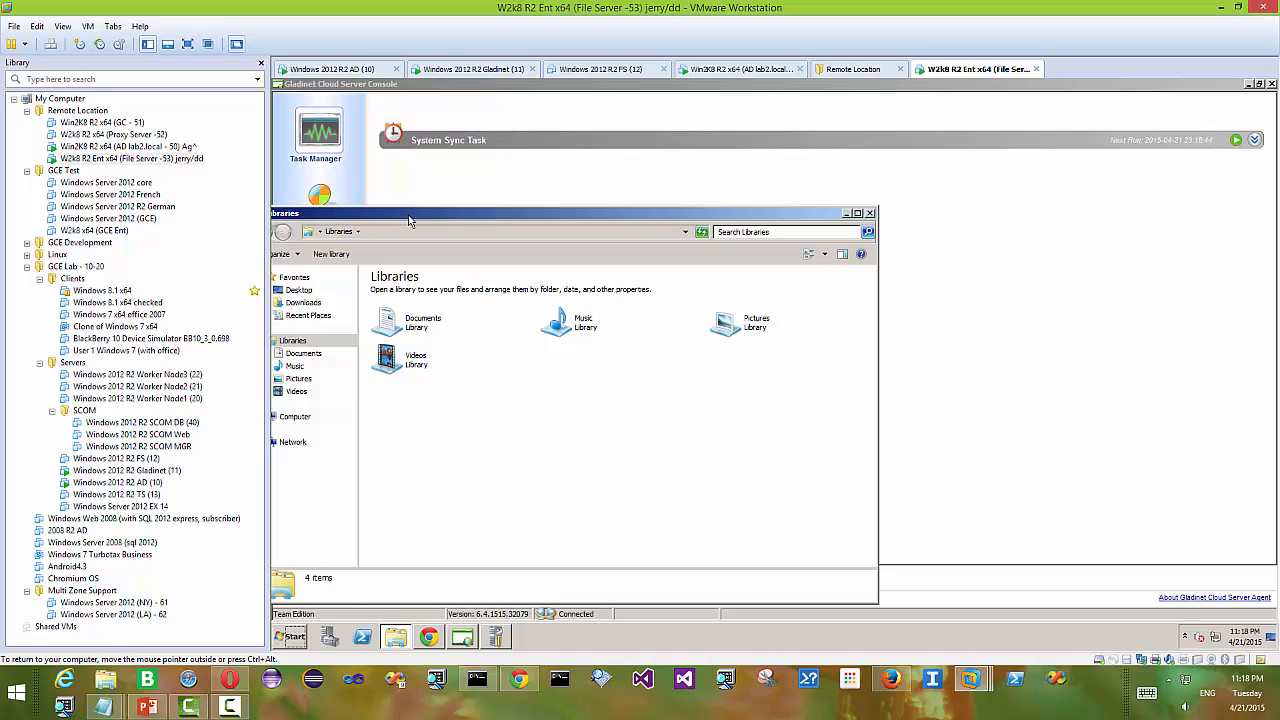
pyautogui.moveTo(408, 220); pyautogui.dragTo(584, 214)
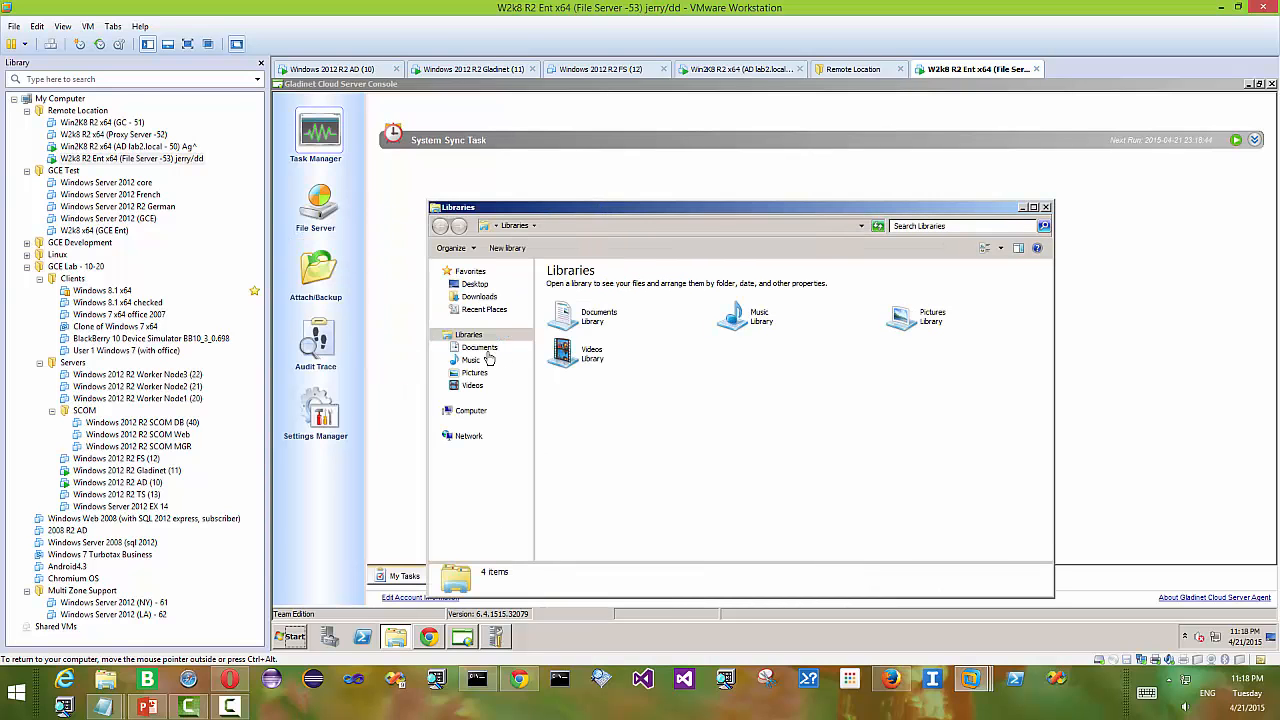
pyautogui.click(467, 414)
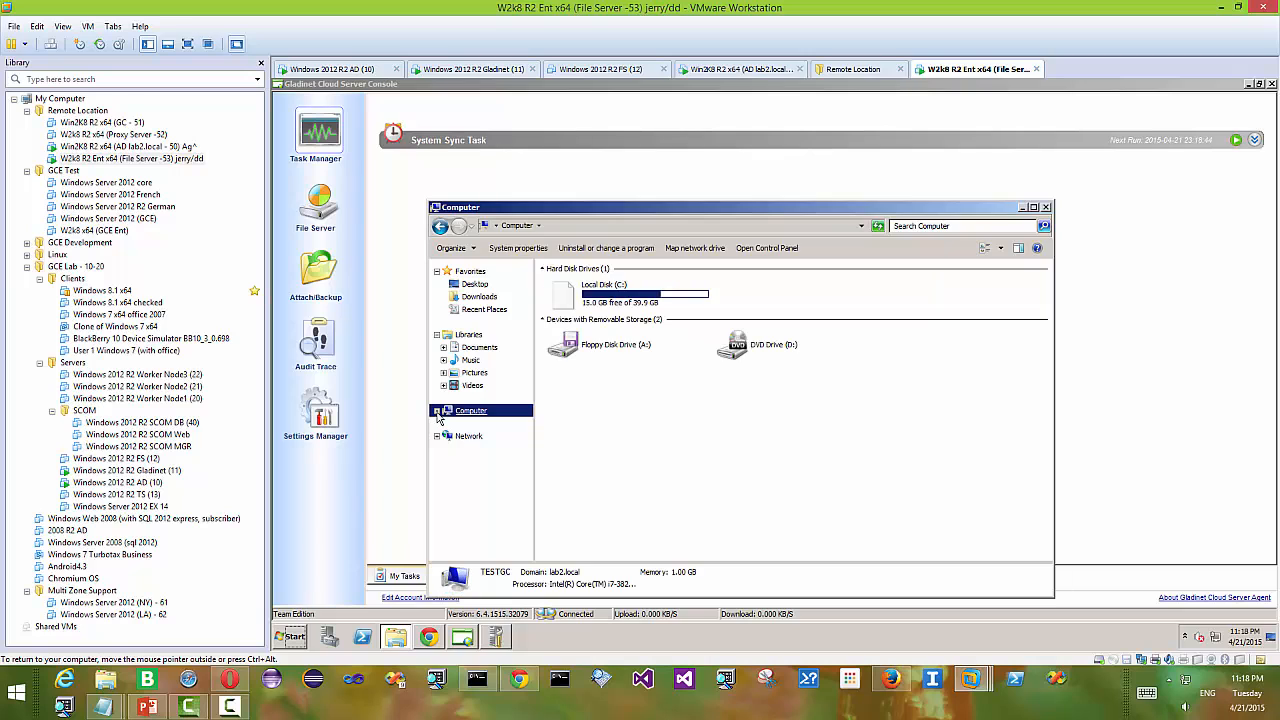
pyautogui.click(437, 411)
pyautogui.click(497, 424)
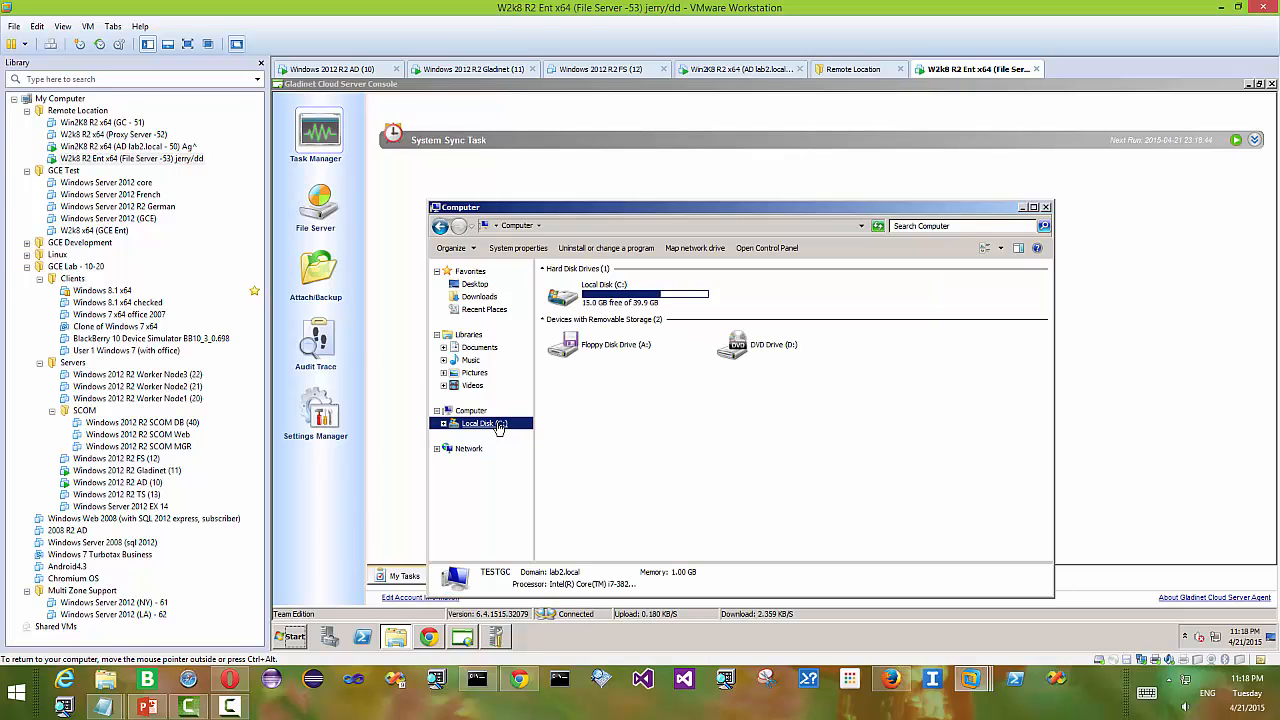
pyautogui.click(591, 375)
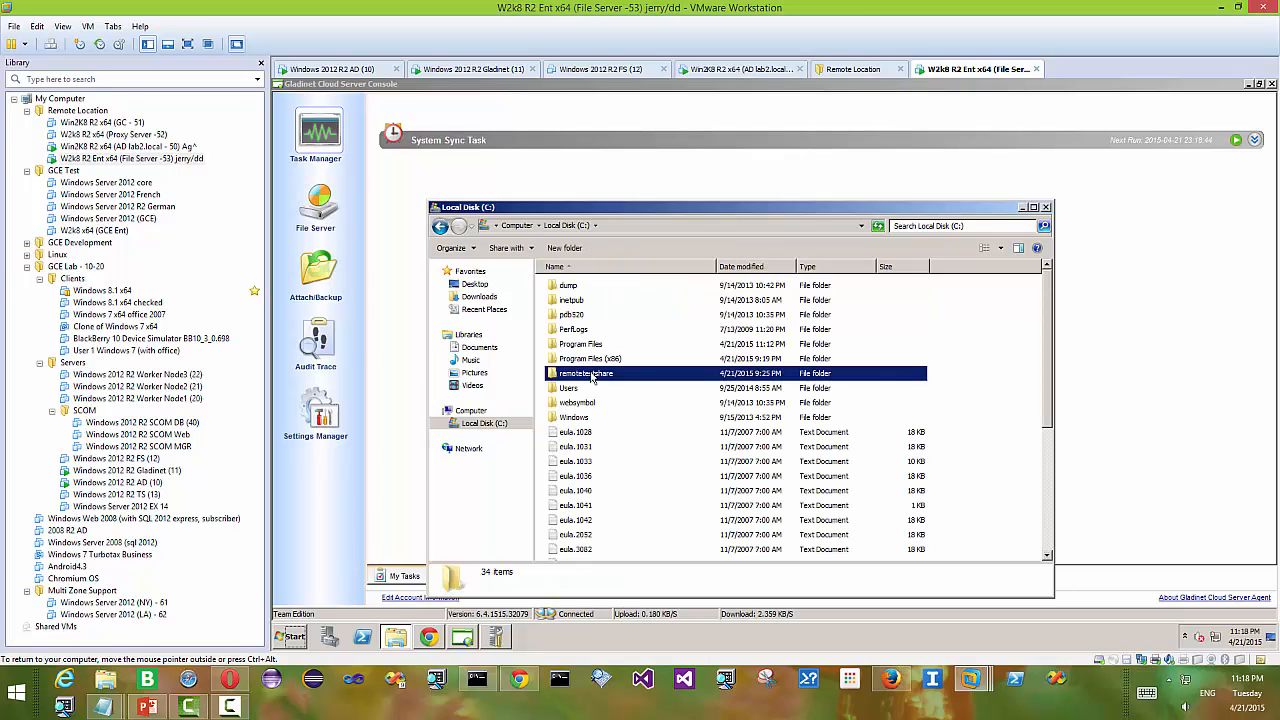
pyautogui.rightClick(592, 374)
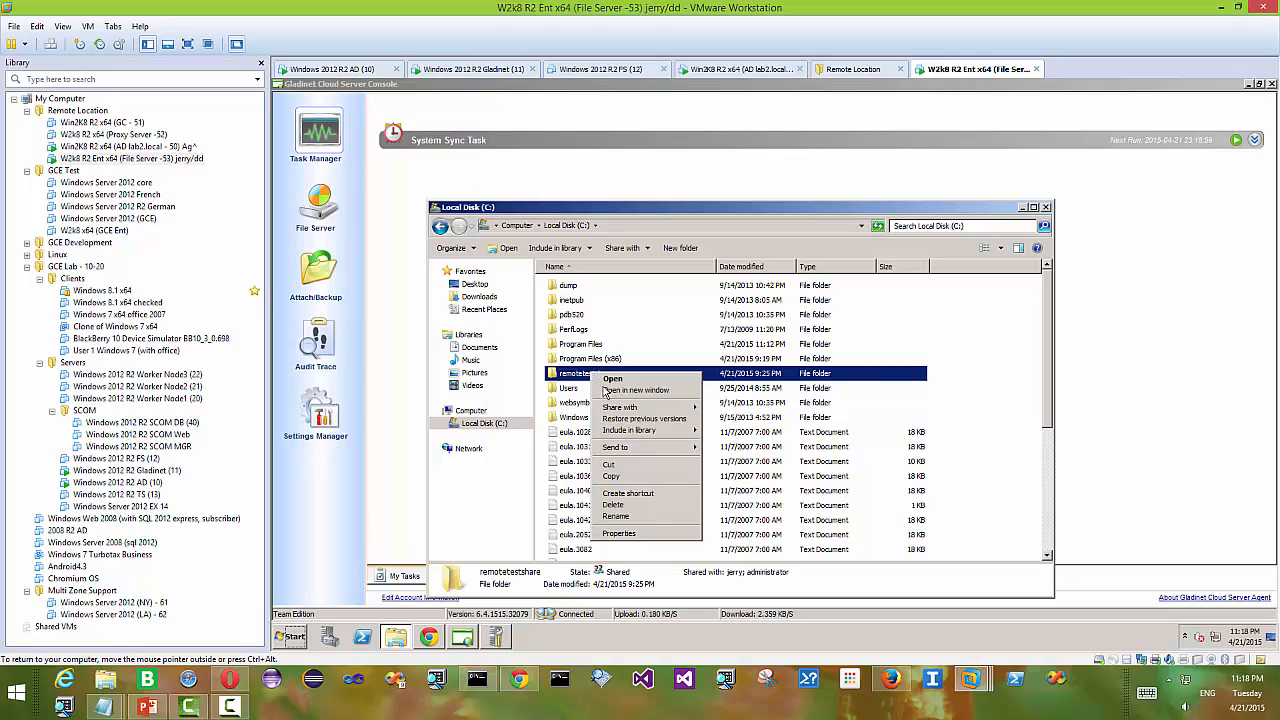
pyautogui.click(620, 533)
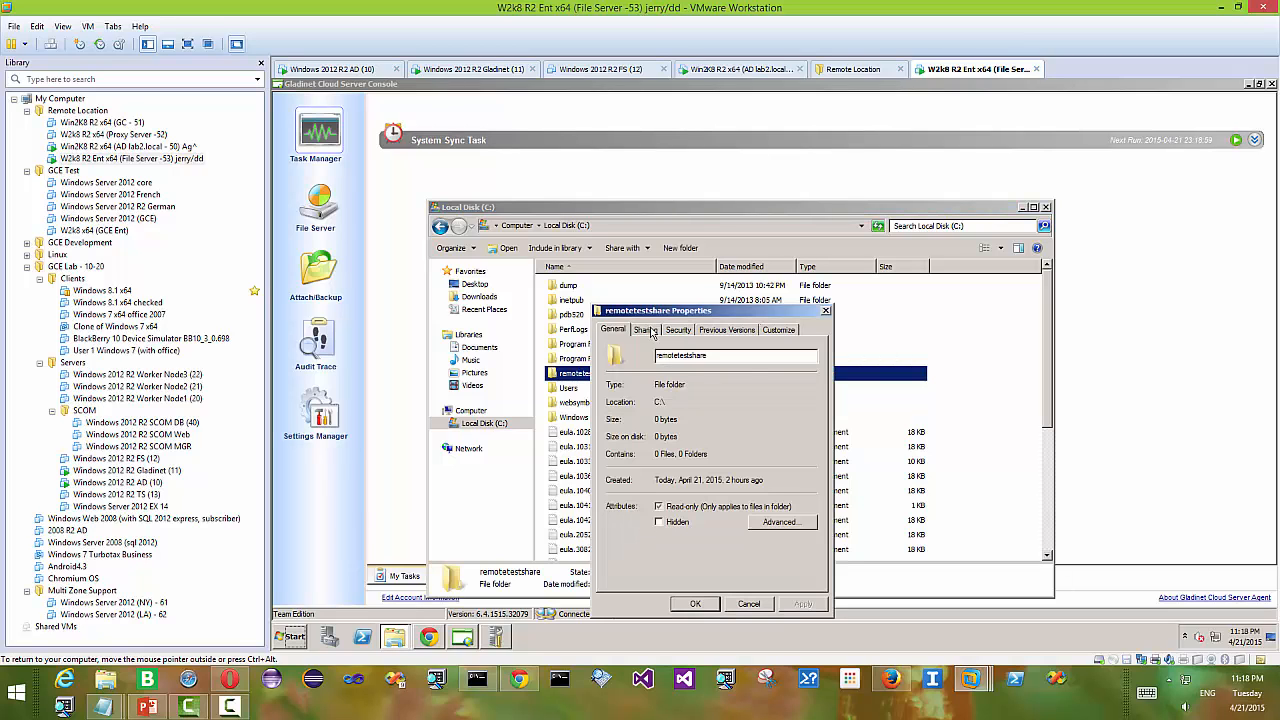
pyautogui.click(647, 330)
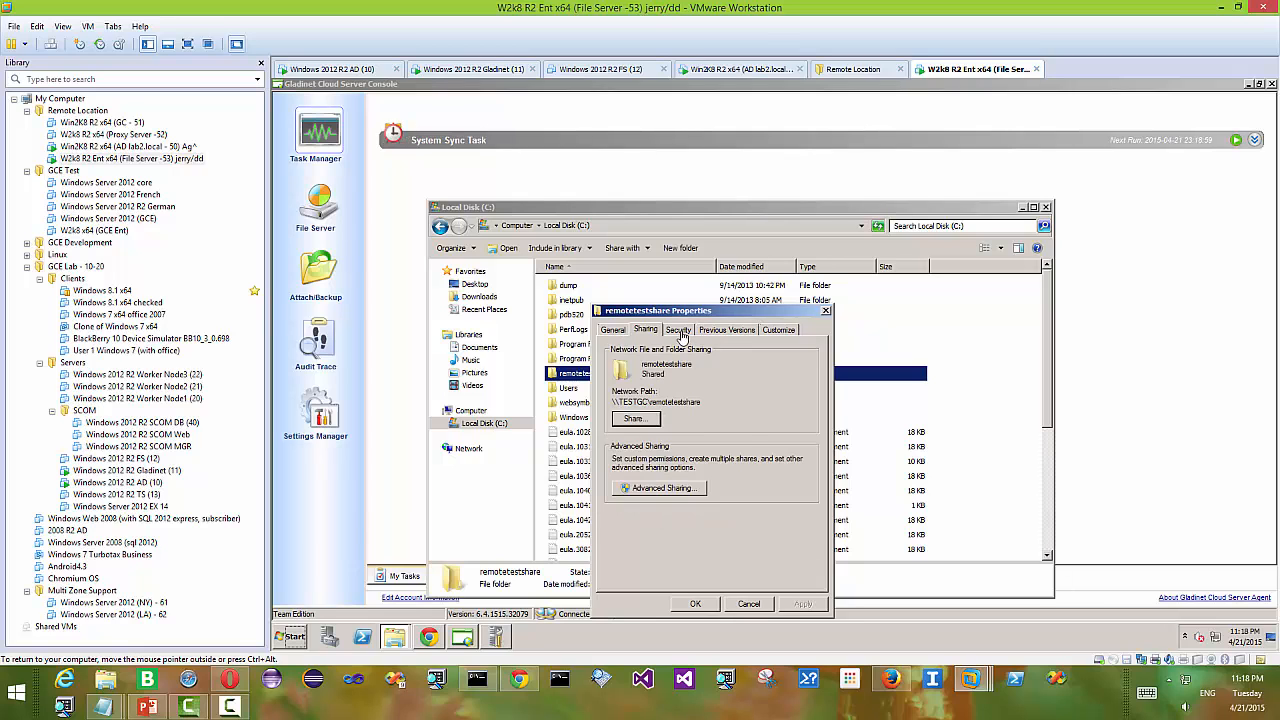
pyautogui.click(681, 334)
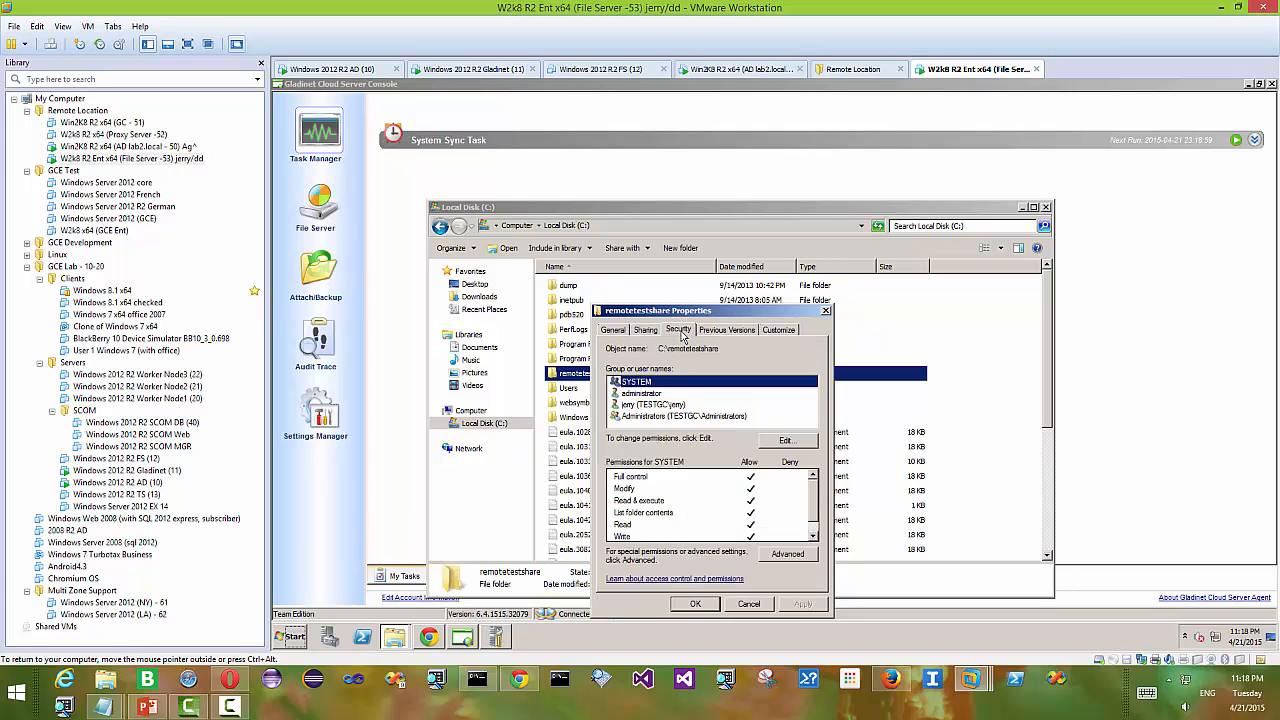
pyautogui.click(695, 603)
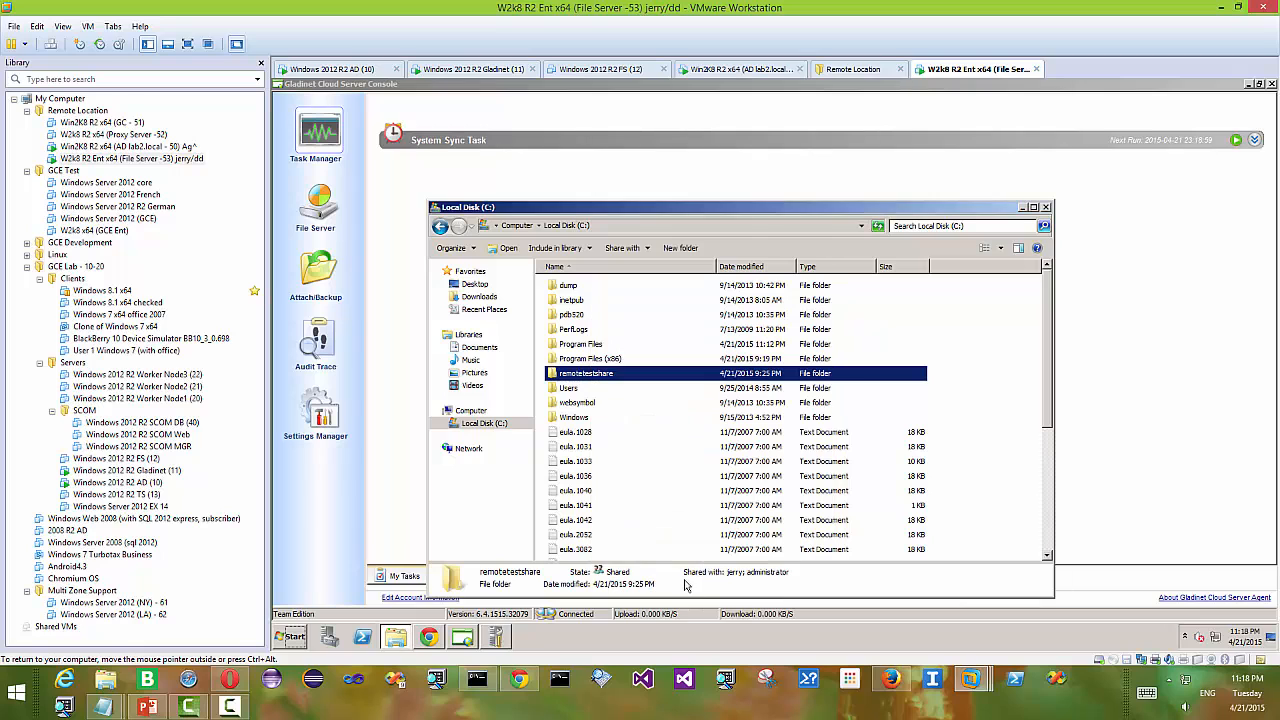
pyautogui.click(1045, 207)
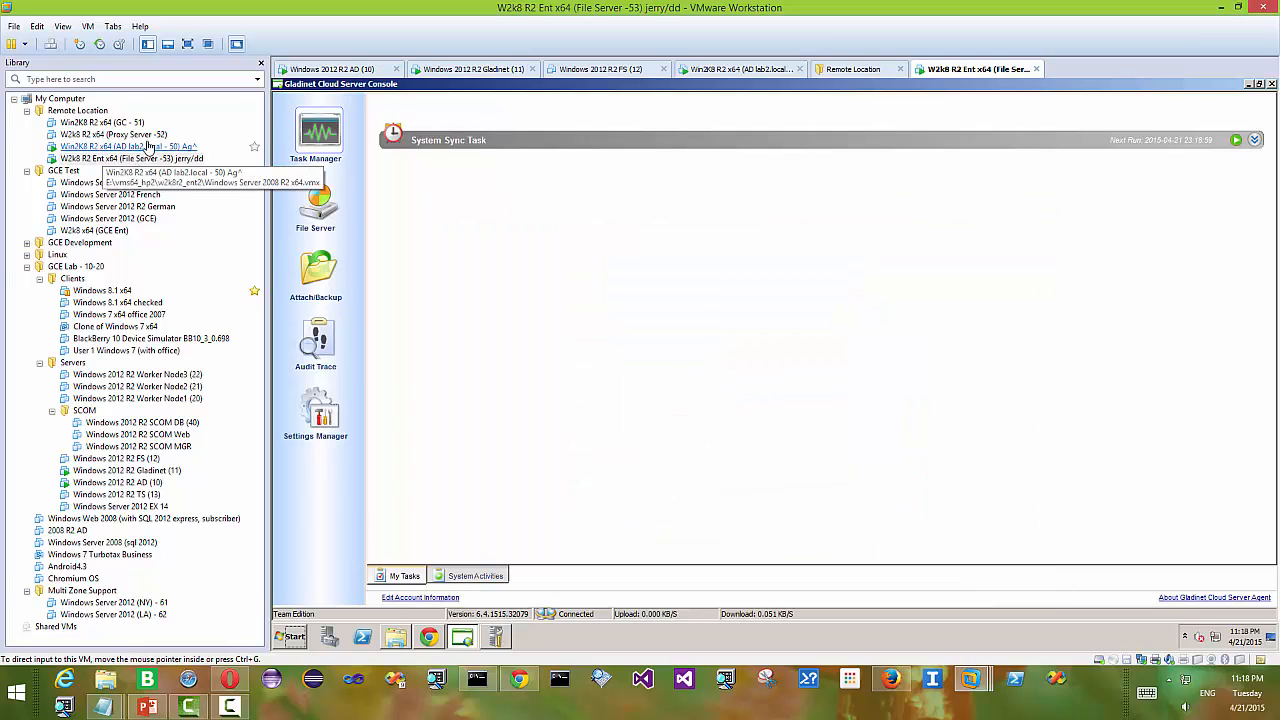
pyautogui.click(518, 682)
# - In the Management Console, start a new team folder using Migrate Existing Network Share via Server Agent
pyautogui.click(1060, 88)
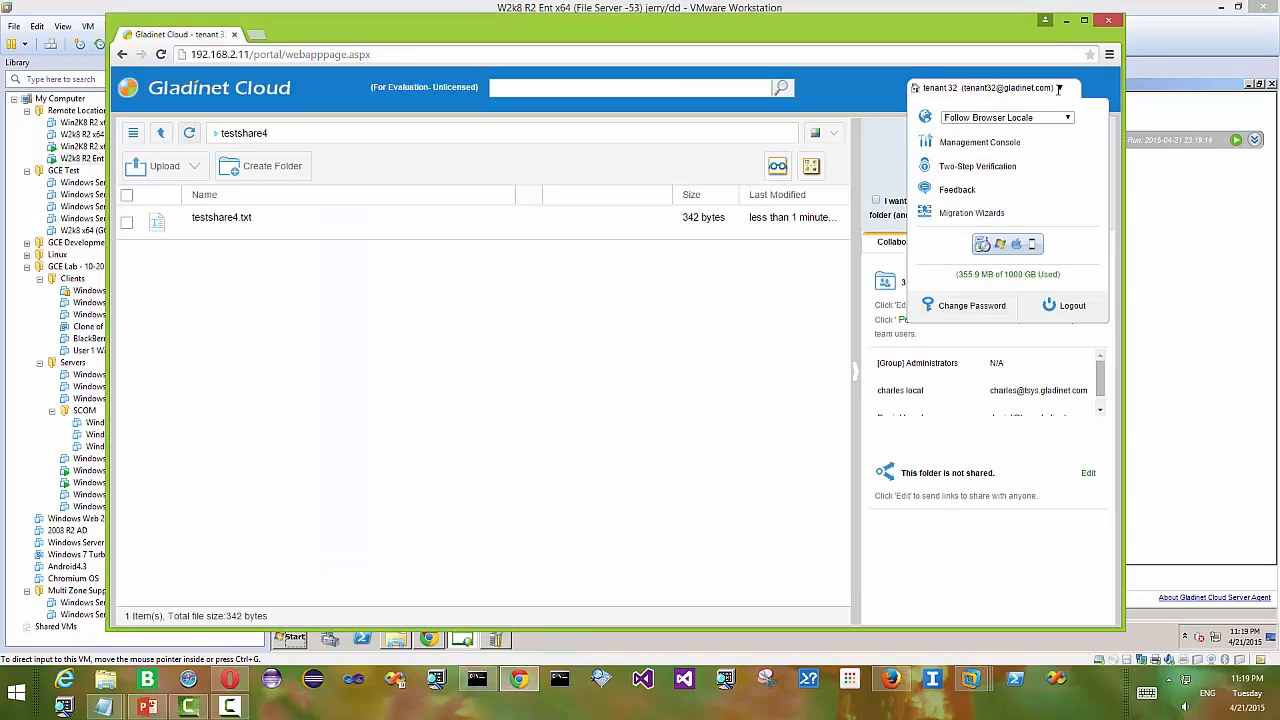
pyautogui.click(991, 146)
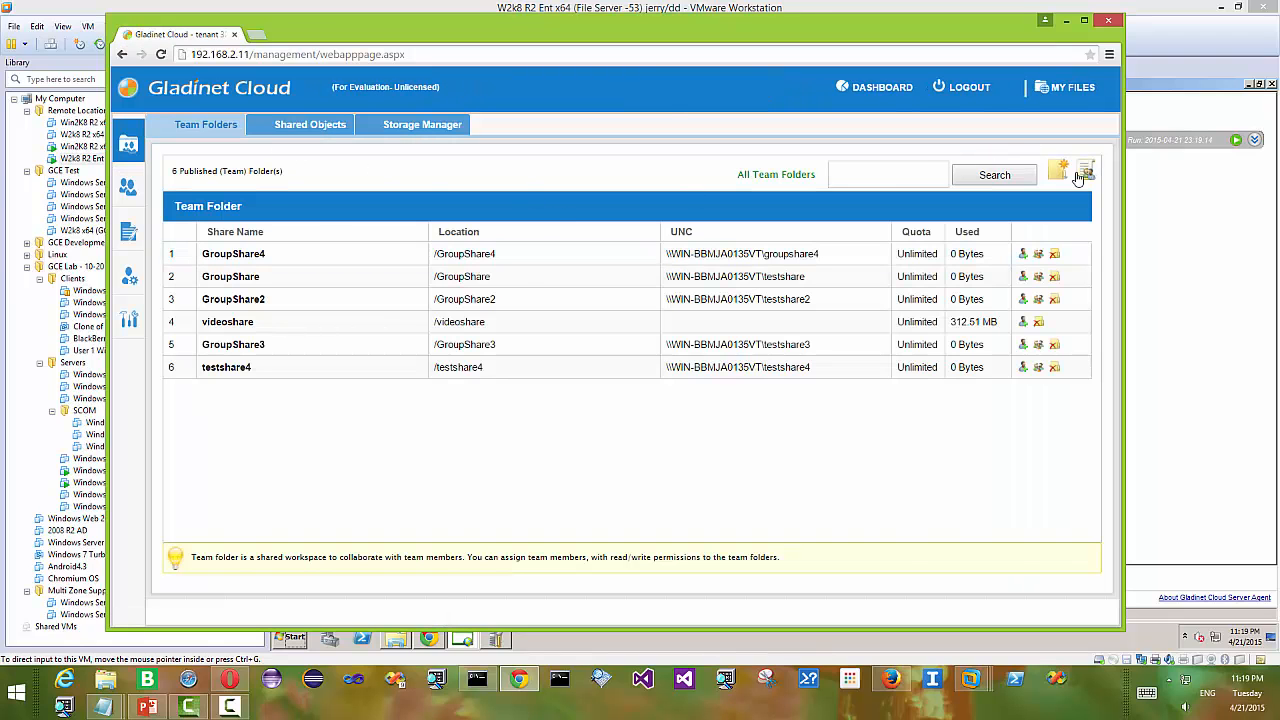
pyautogui.click(1062, 180)
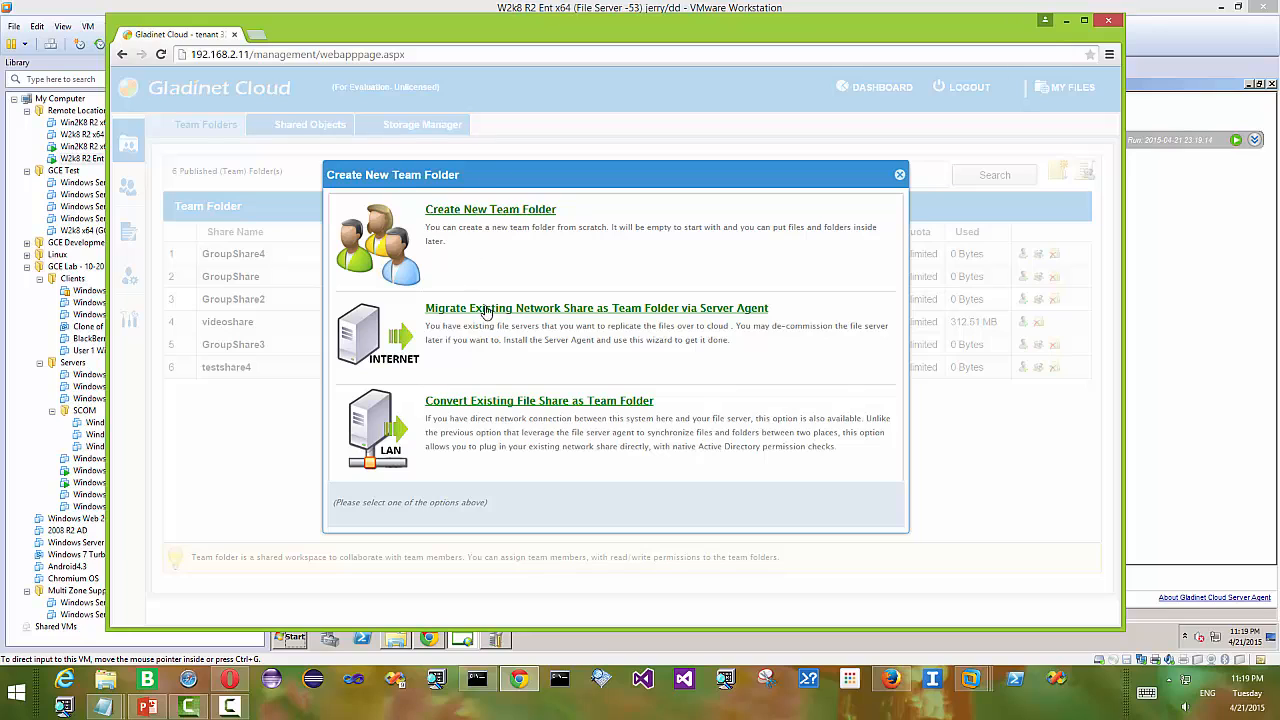
pyautogui.moveTo(792, 318); pyautogui.dragTo(428, 312)
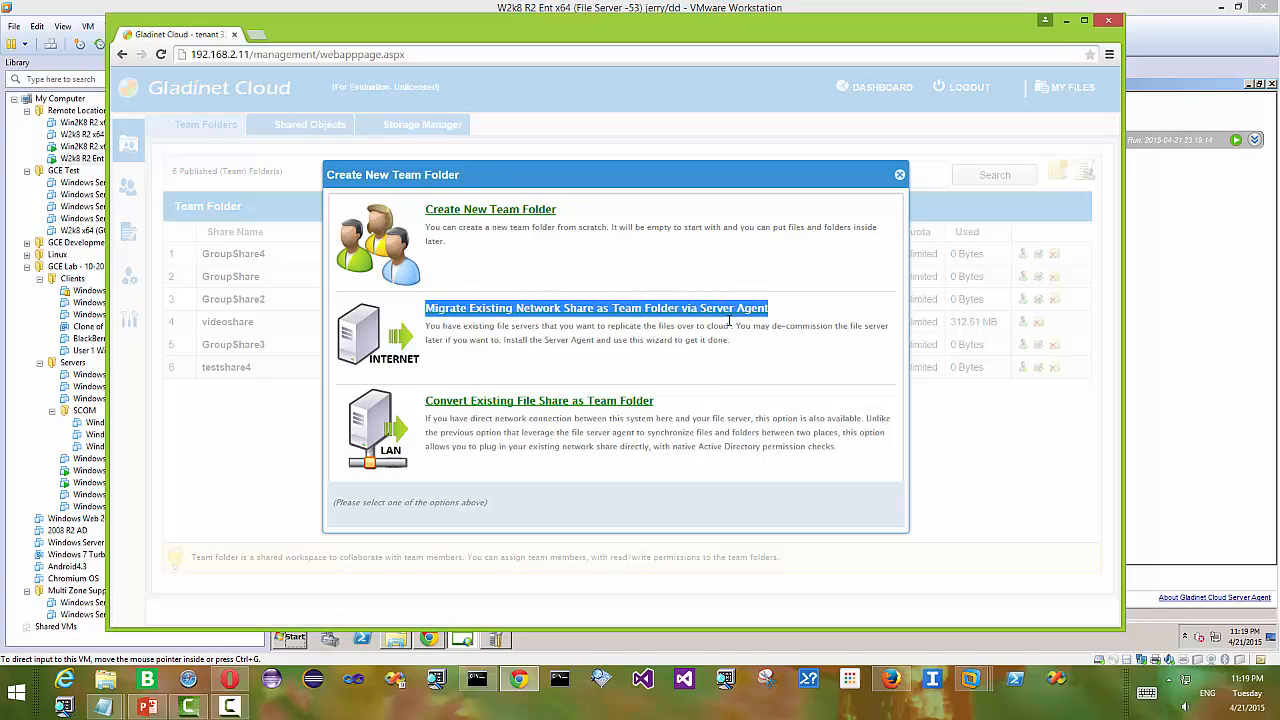
pyautogui.click(817, 329)
pyautogui.click(706, 312)
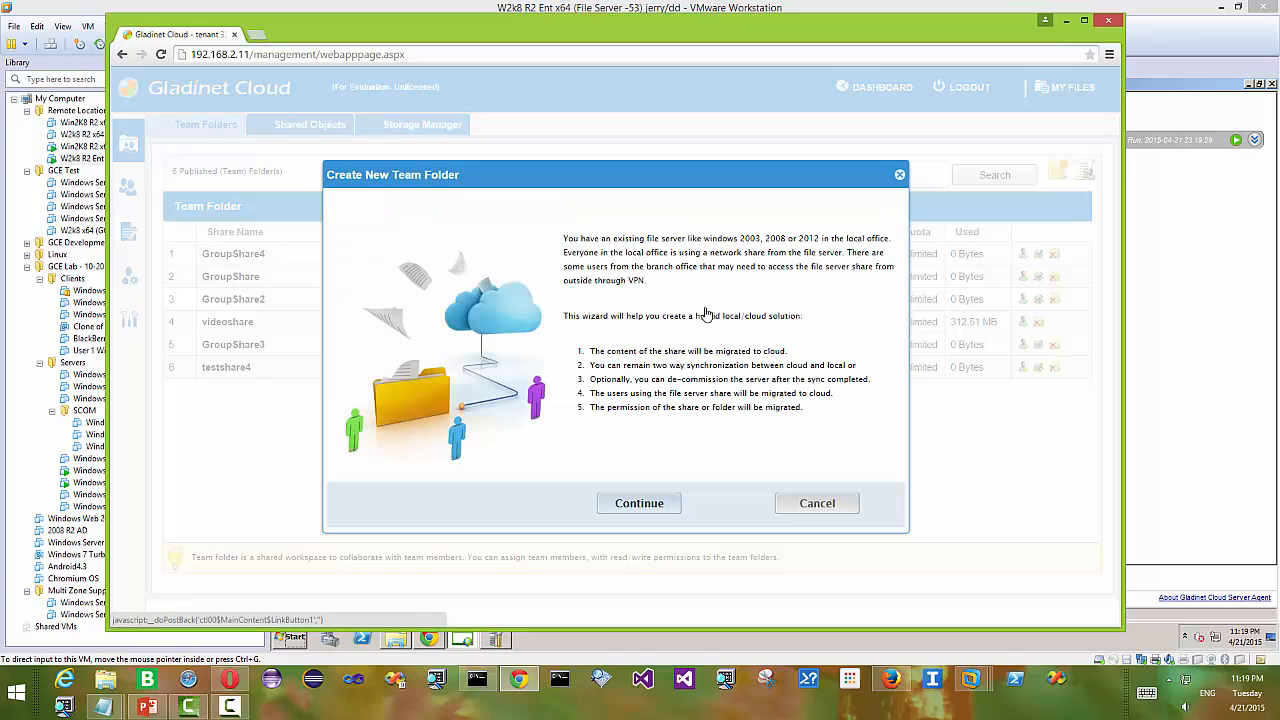
# - Migrate remotetestshare from server testgc, excluding the administrator account
pyautogui.click(645, 500)
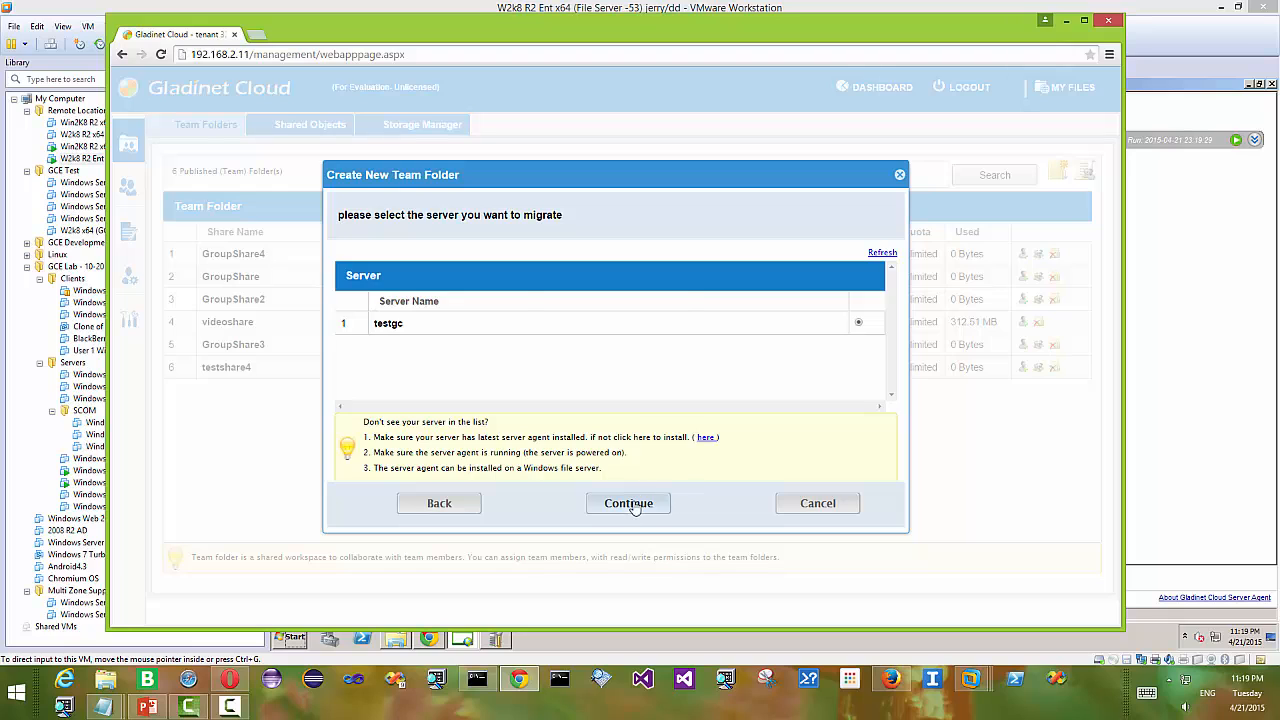
pyautogui.click(632, 503)
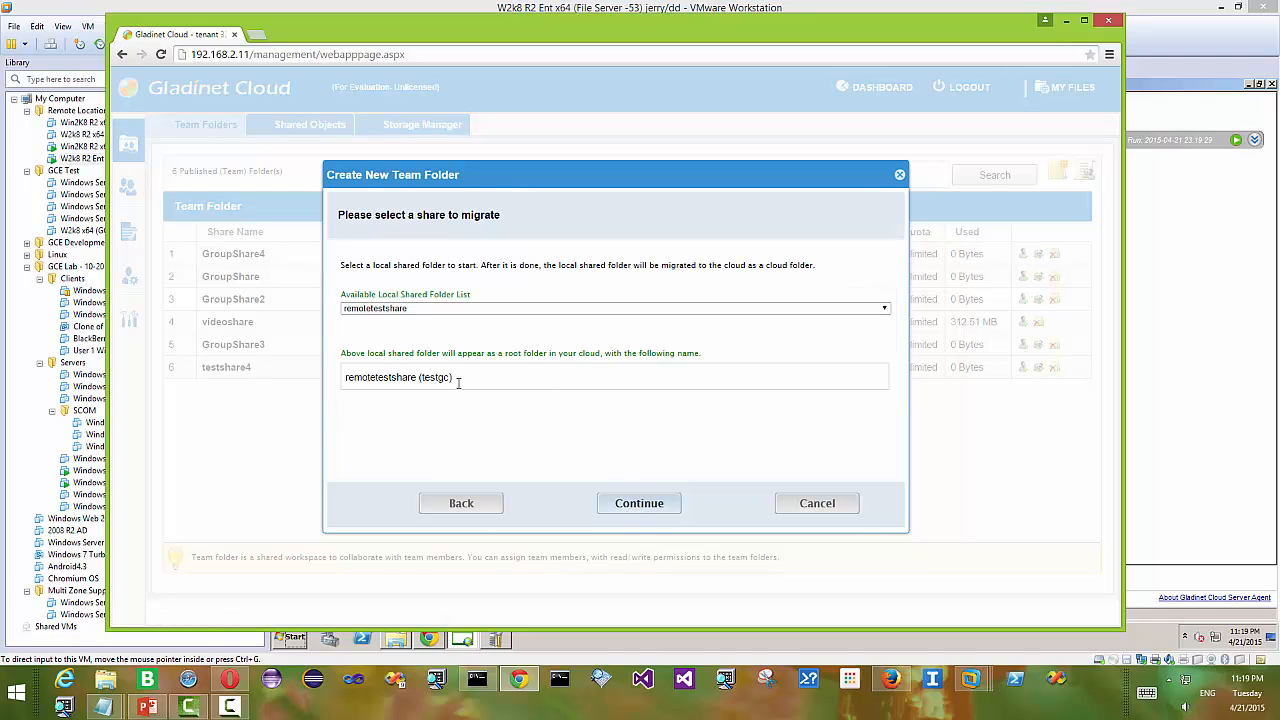
pyautogui.click(643, 504)
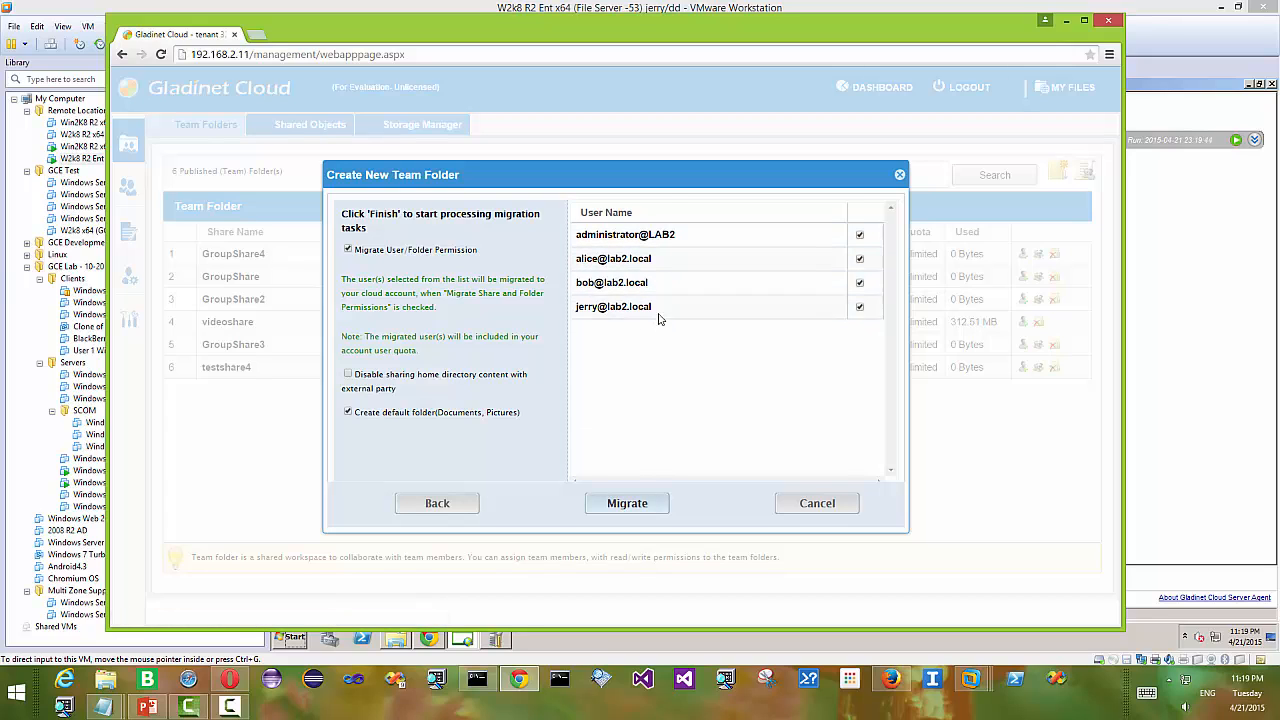
pyautogui.click(859, 234)
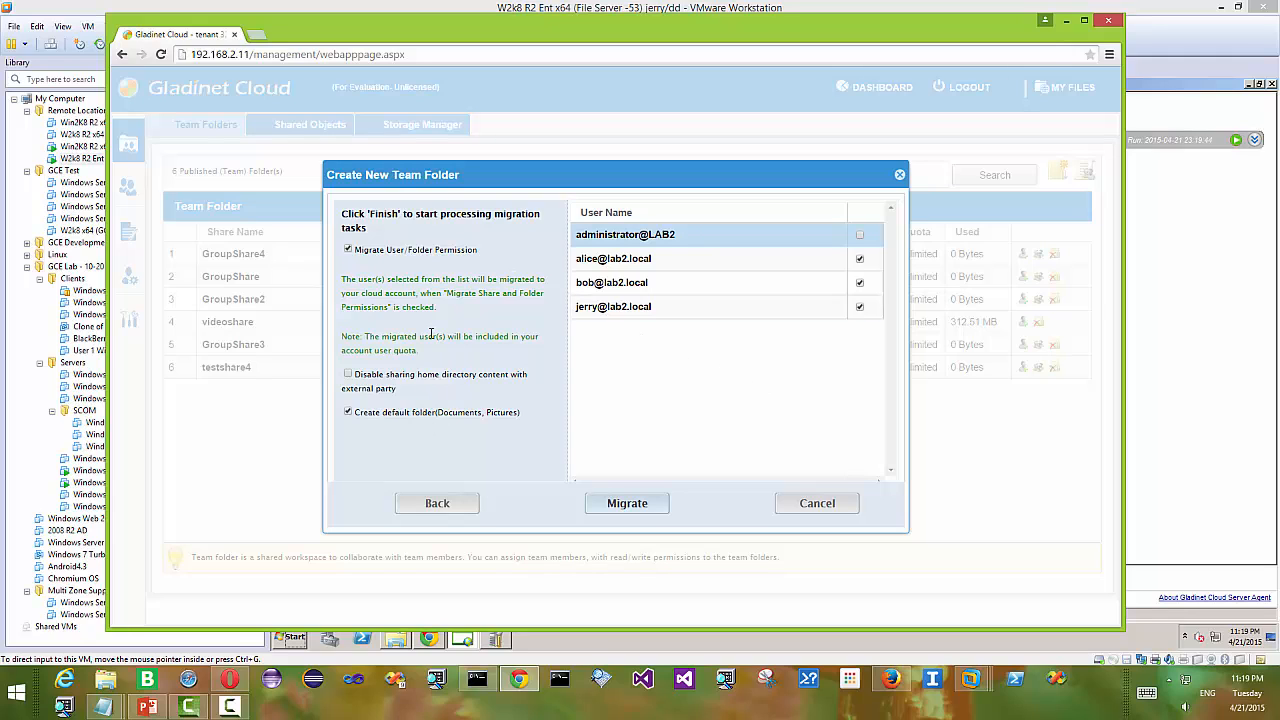
pyautogui.click(630, 505)
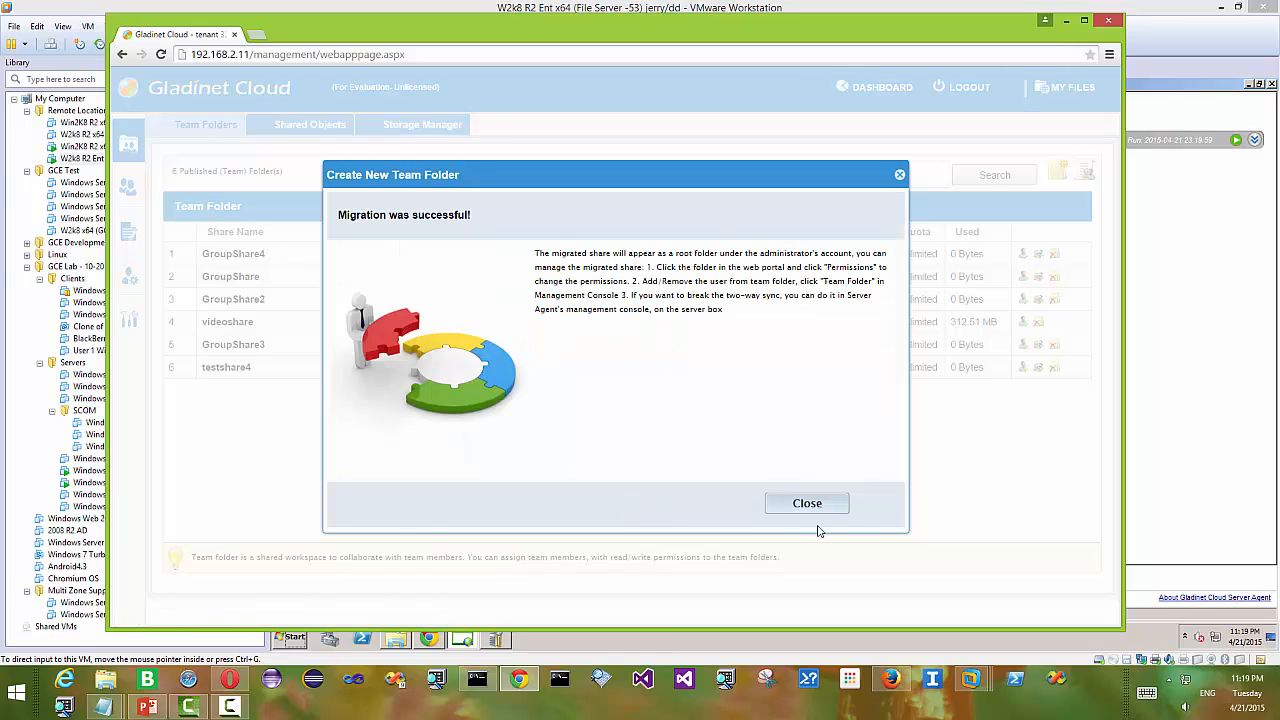
# - Close the success message, open remotetestshare (testgc) in My Files, then return to the Management Console
pyautogui.click(816, 508)
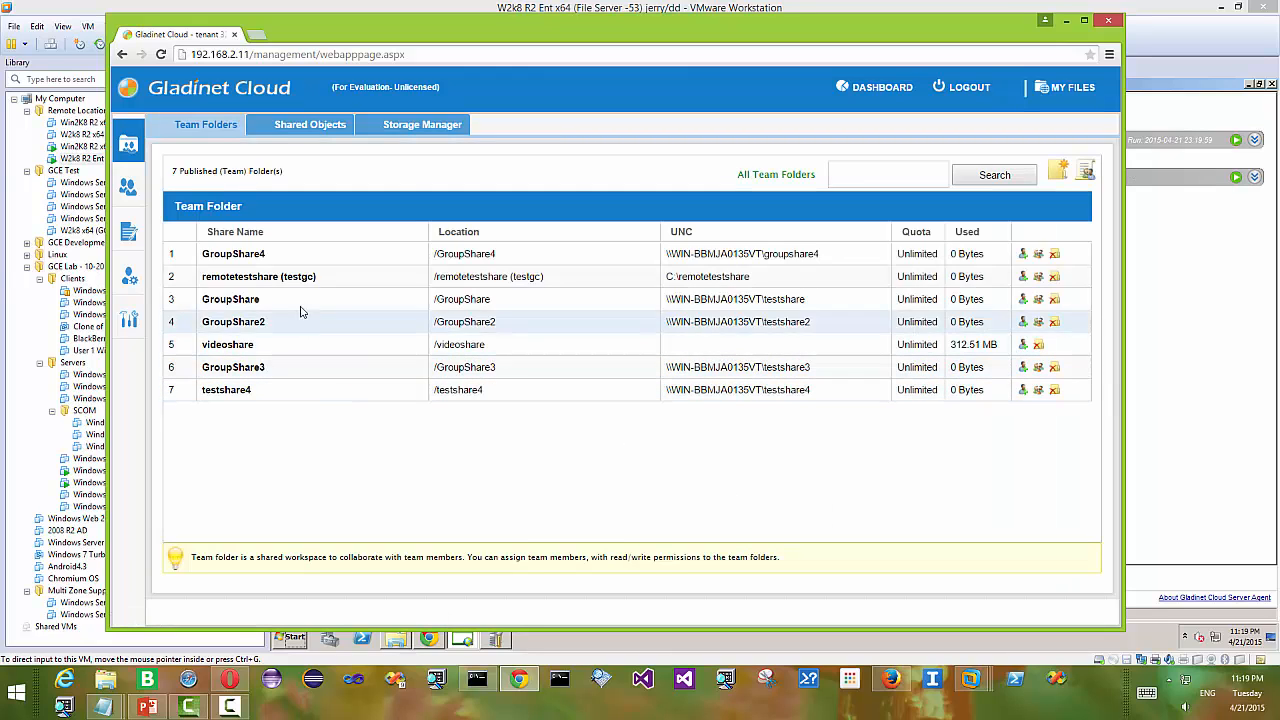
pyautogui.click(1059, 90)
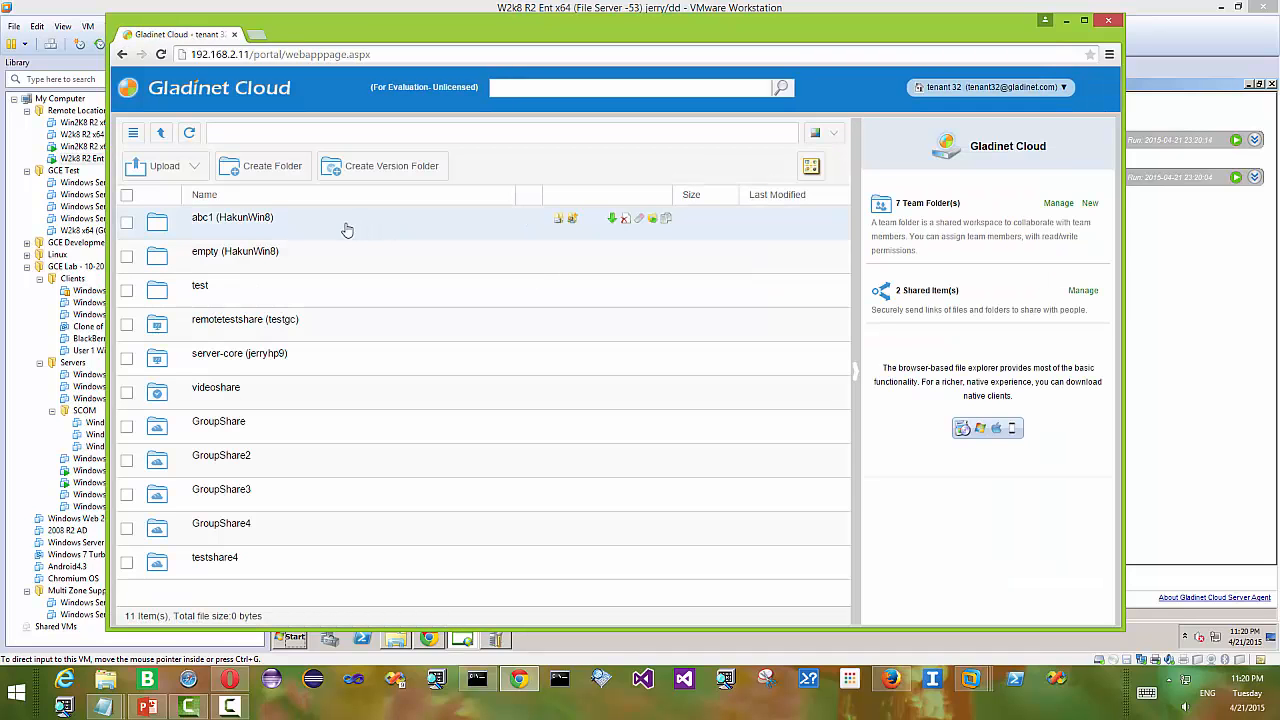
pyautogui.click(243, 324)
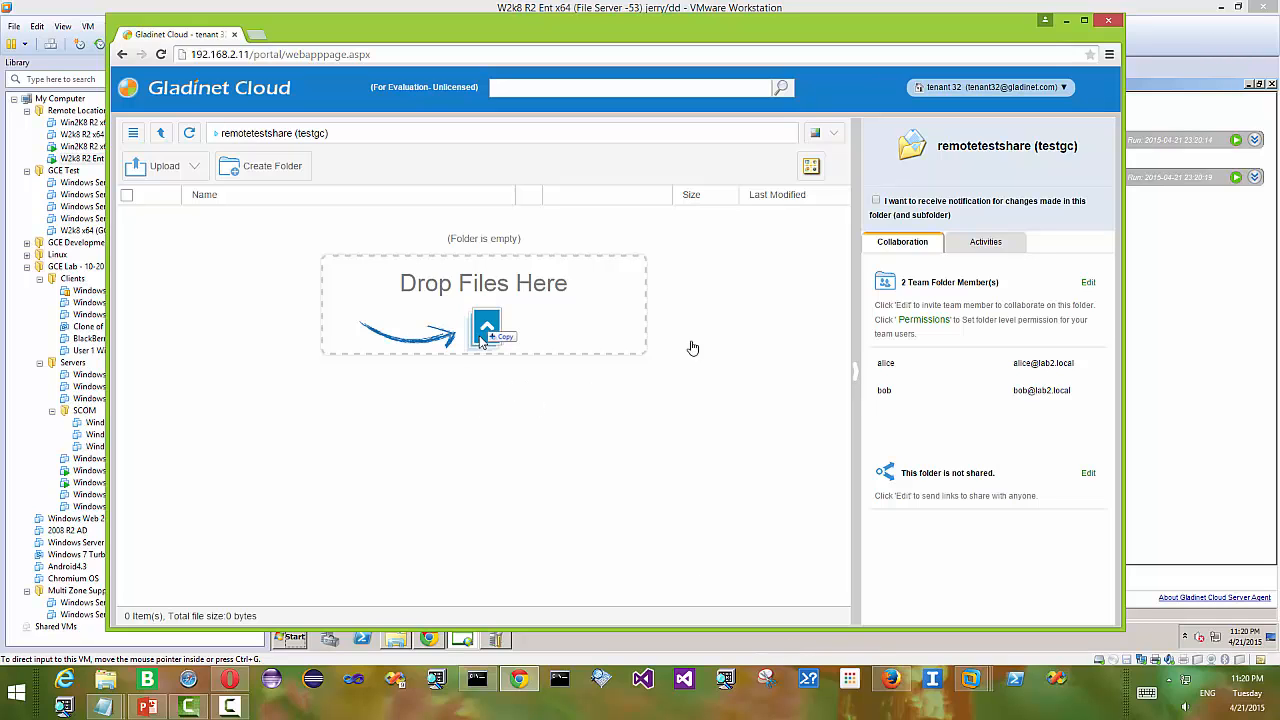
pyautogui.click(1015, 87)
pyautogui.click(984, 143)
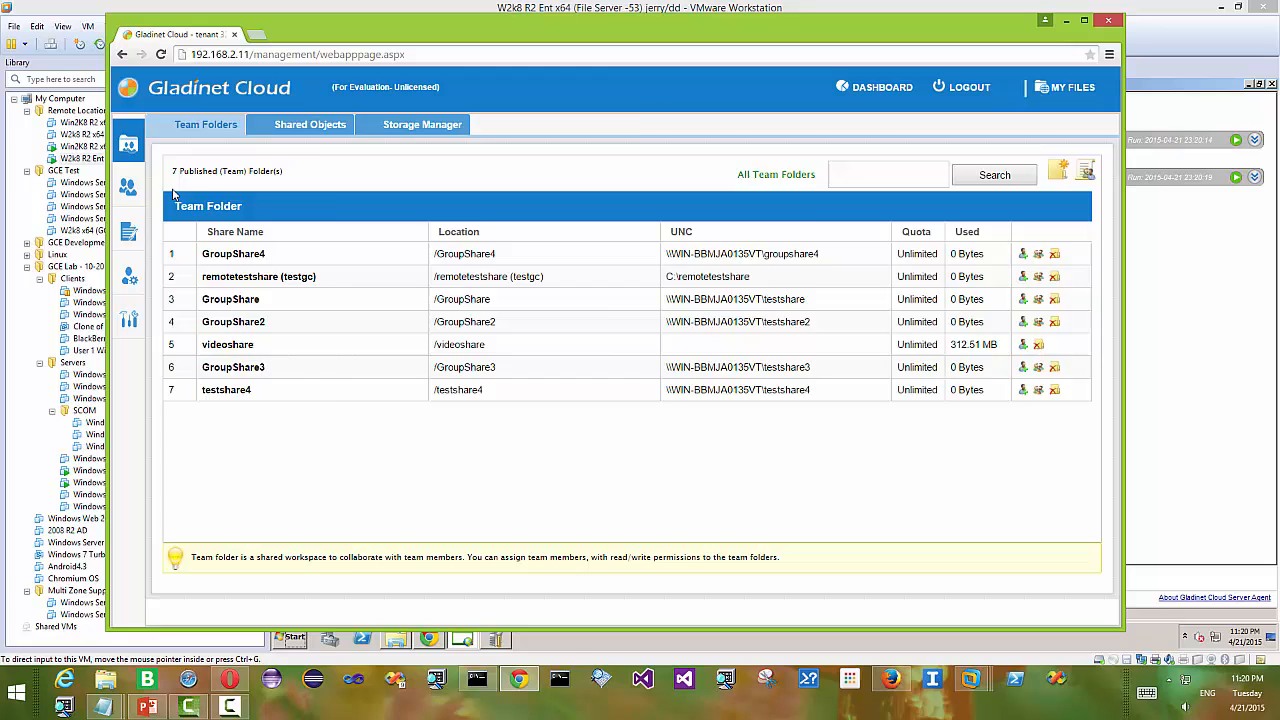
# - Check alice, bob and jerry in User Manager, then highlight the Server Agent label in PowerPoint's diagram
pyautogui.moveTo(128, 187)
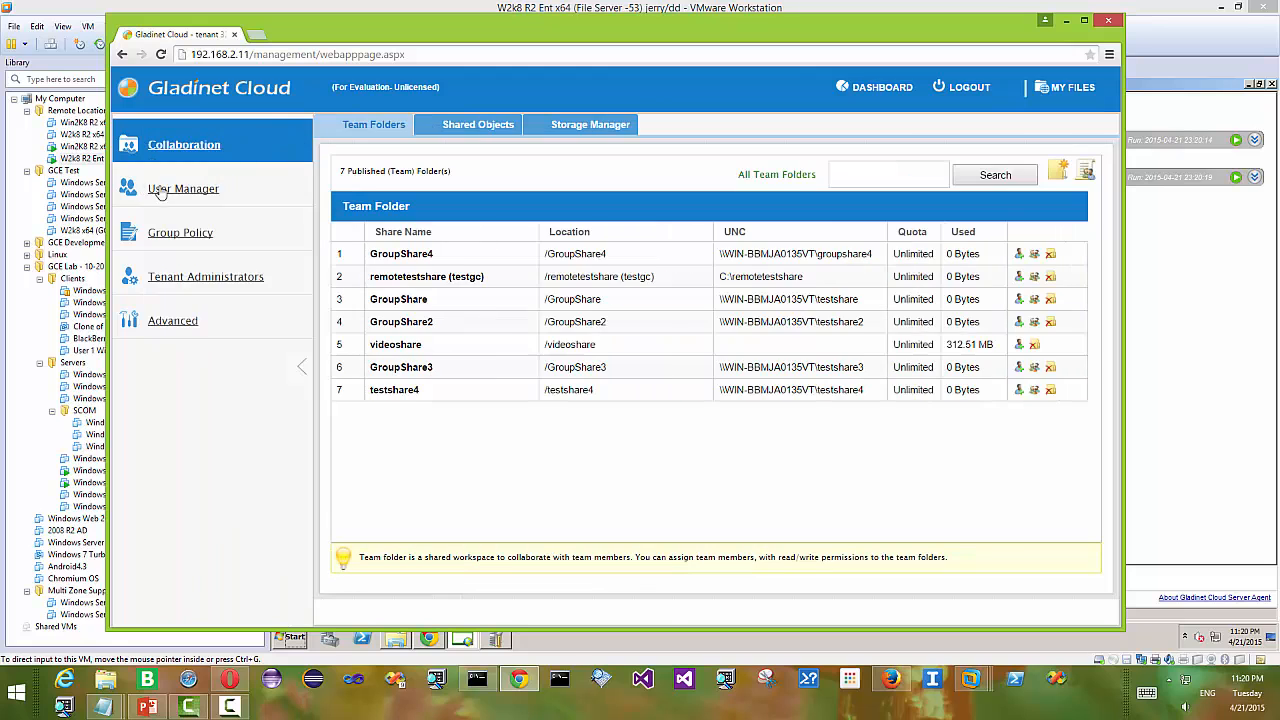
pyautogui.click(177, 190)
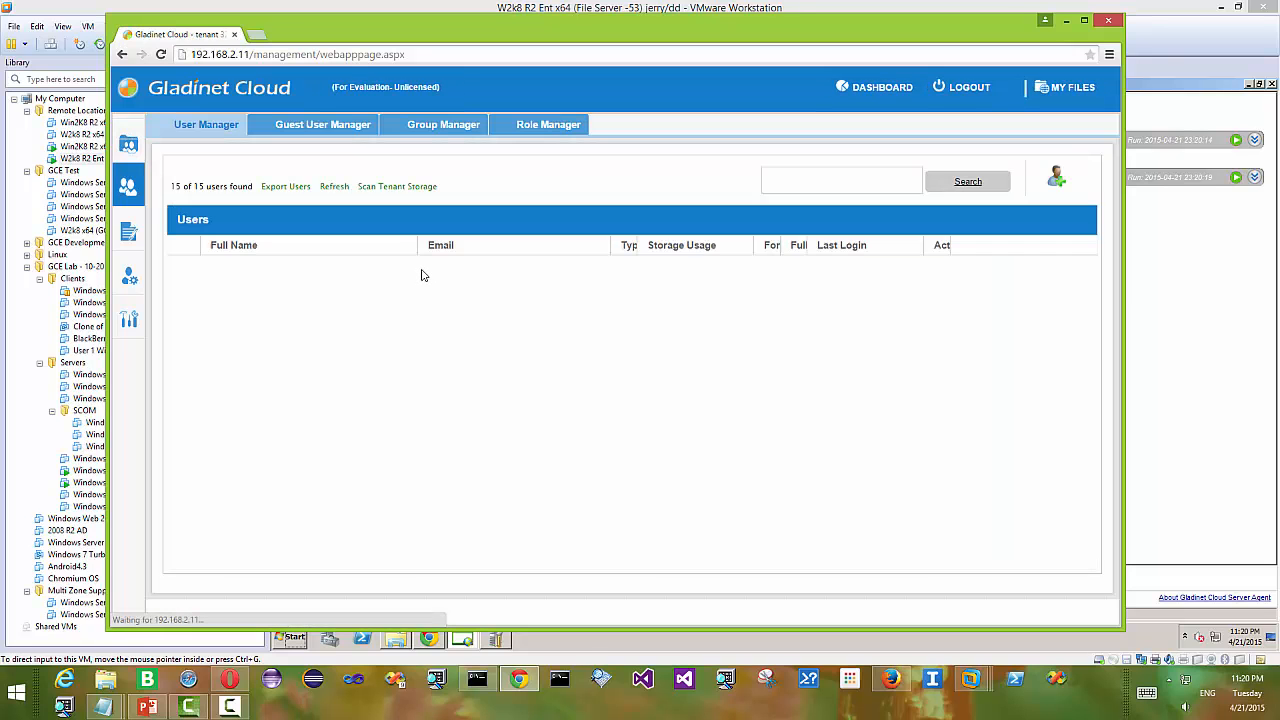
pyautogui.scroll(-2, 522, 338)
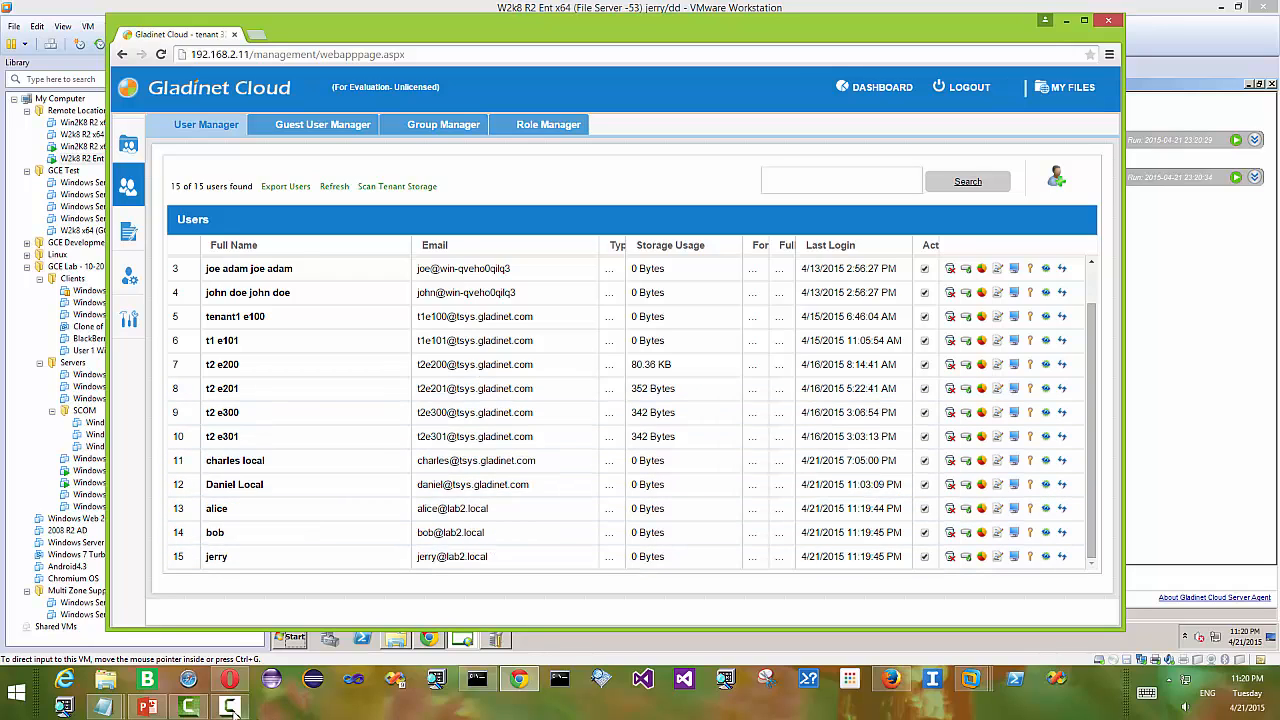
pyautogui.click(150, 707)
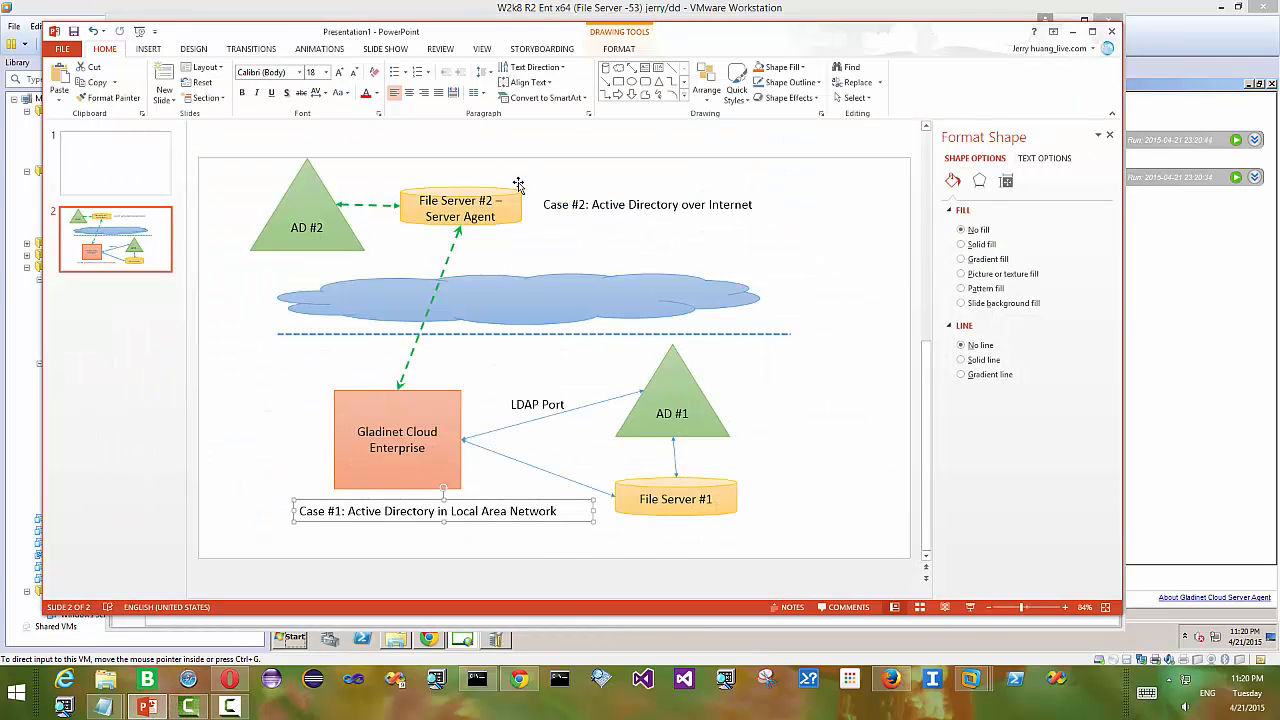
pyautogui.moveTo(496, 217); pyautogui.dragTo(443, 217)
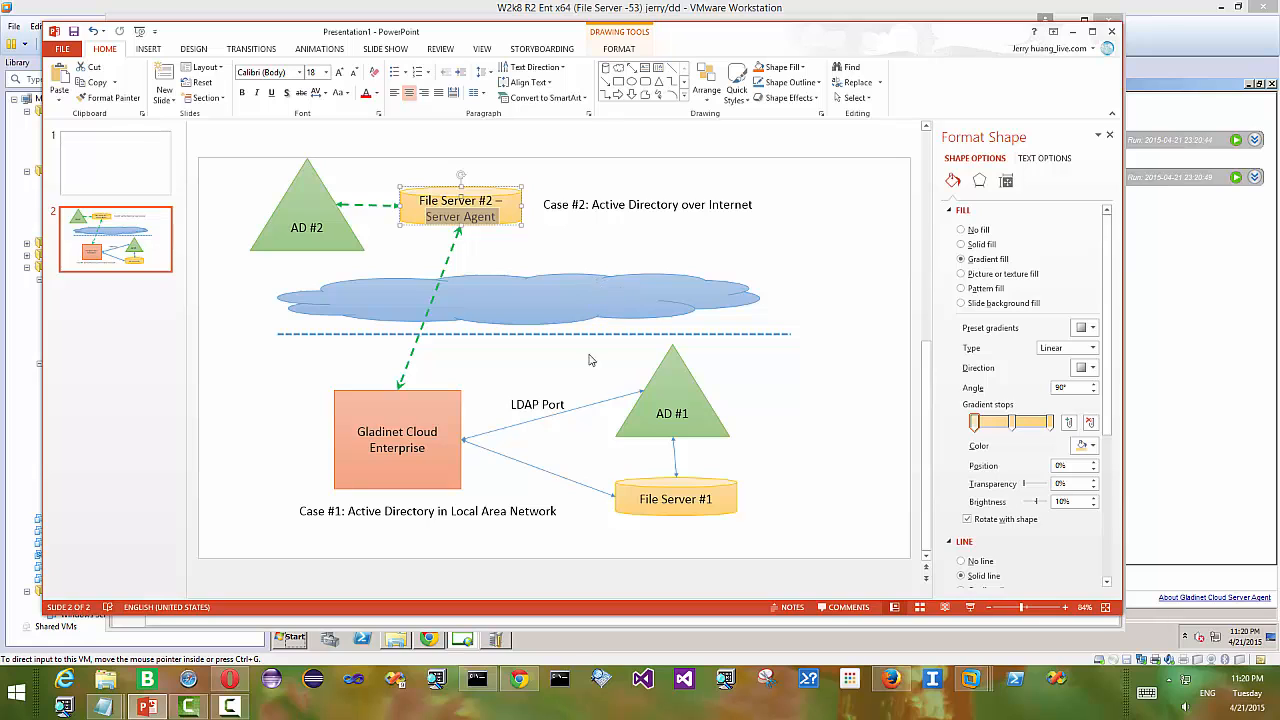
# - Review remotetestshare (testgc) members alice and bob with read/write access, cancel unchanged, and return to PowerPoint
pyautogui.click(519, 681)
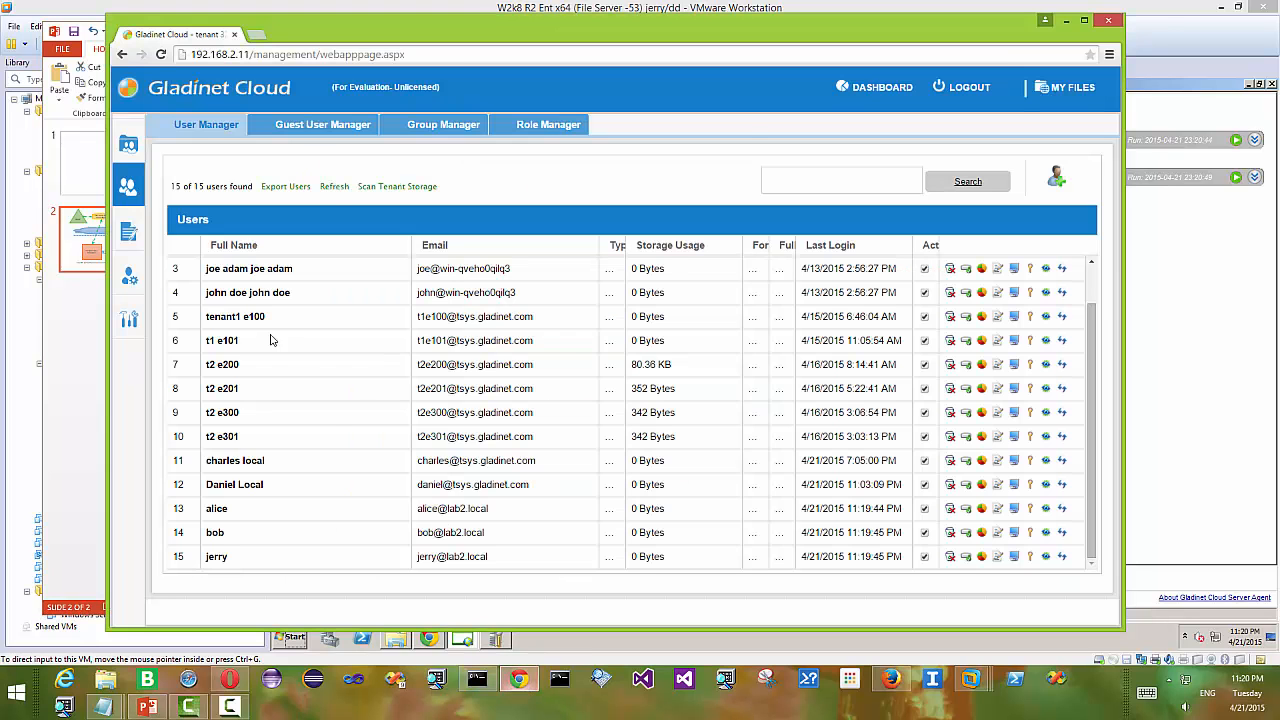
pyautogui.moveTo(145, 148)
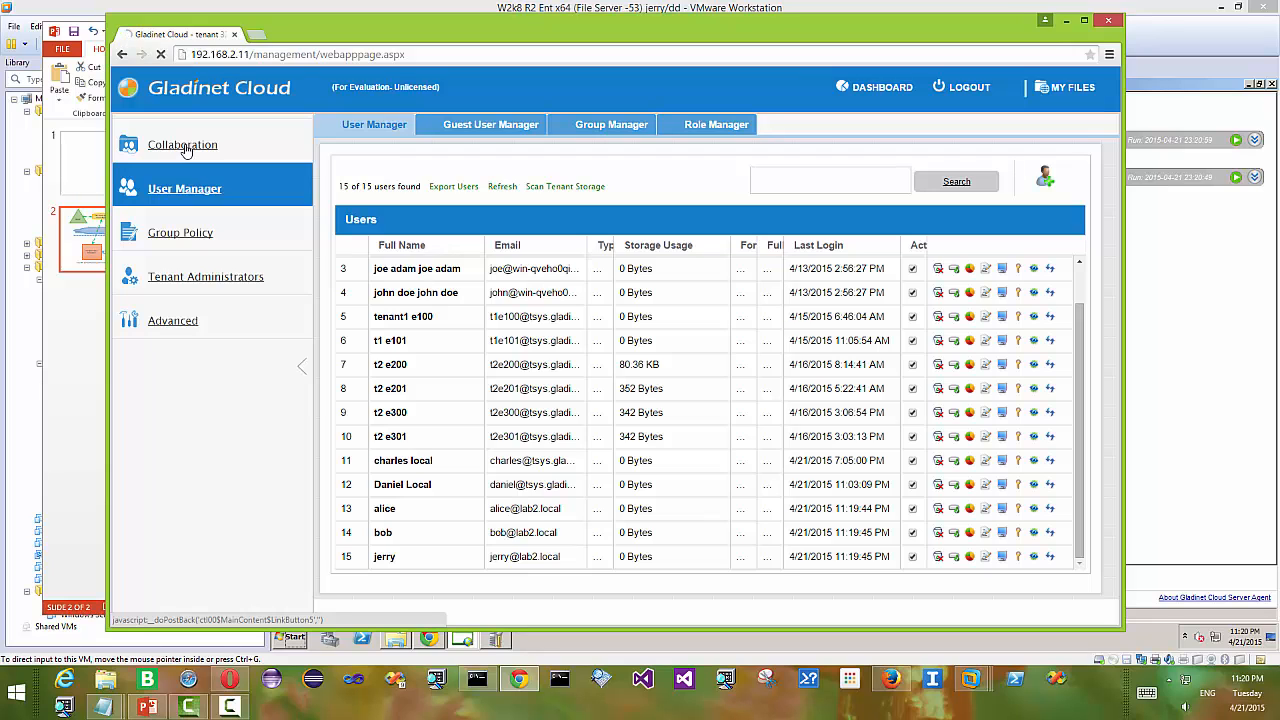
pyautogui.click(183, 146)
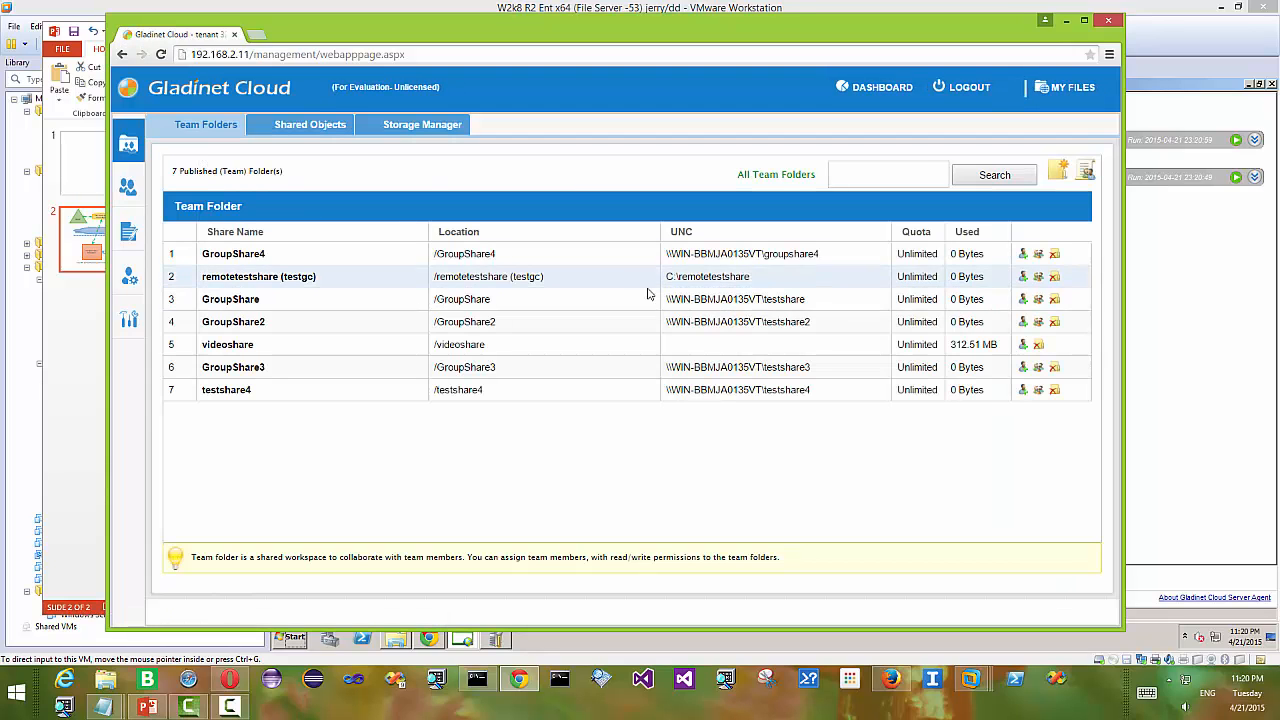
pyautogui.click(1022, 277)
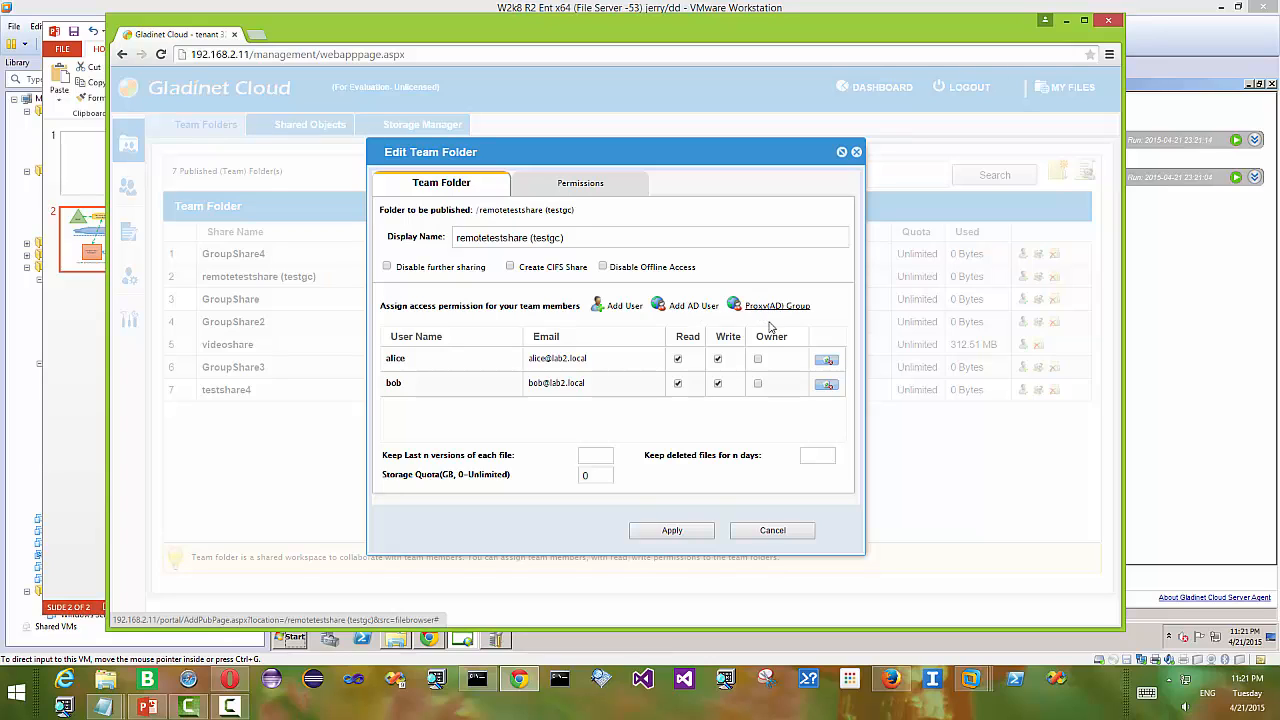
pyautogui.click(772, 531)
pyautogui.click(92, 374)
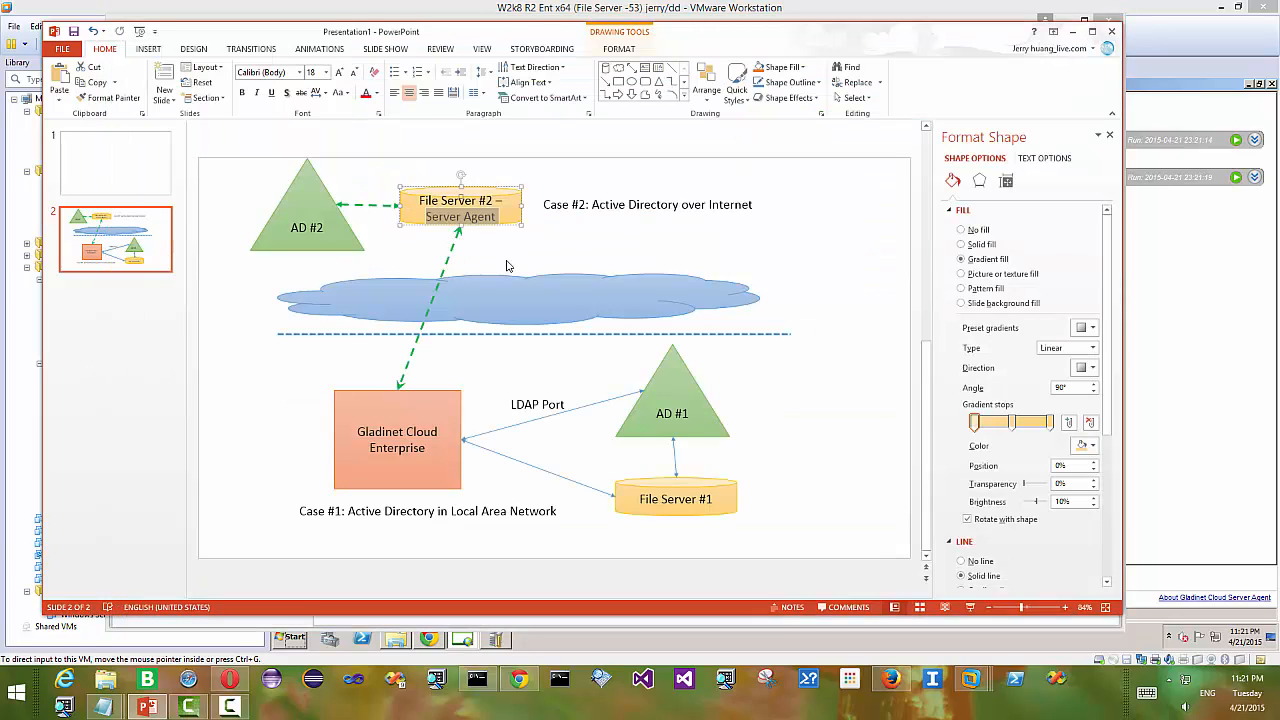
# - Deselect the File Server #2 shape on slide 2's network diagram
pyautogui.click(506, 265)
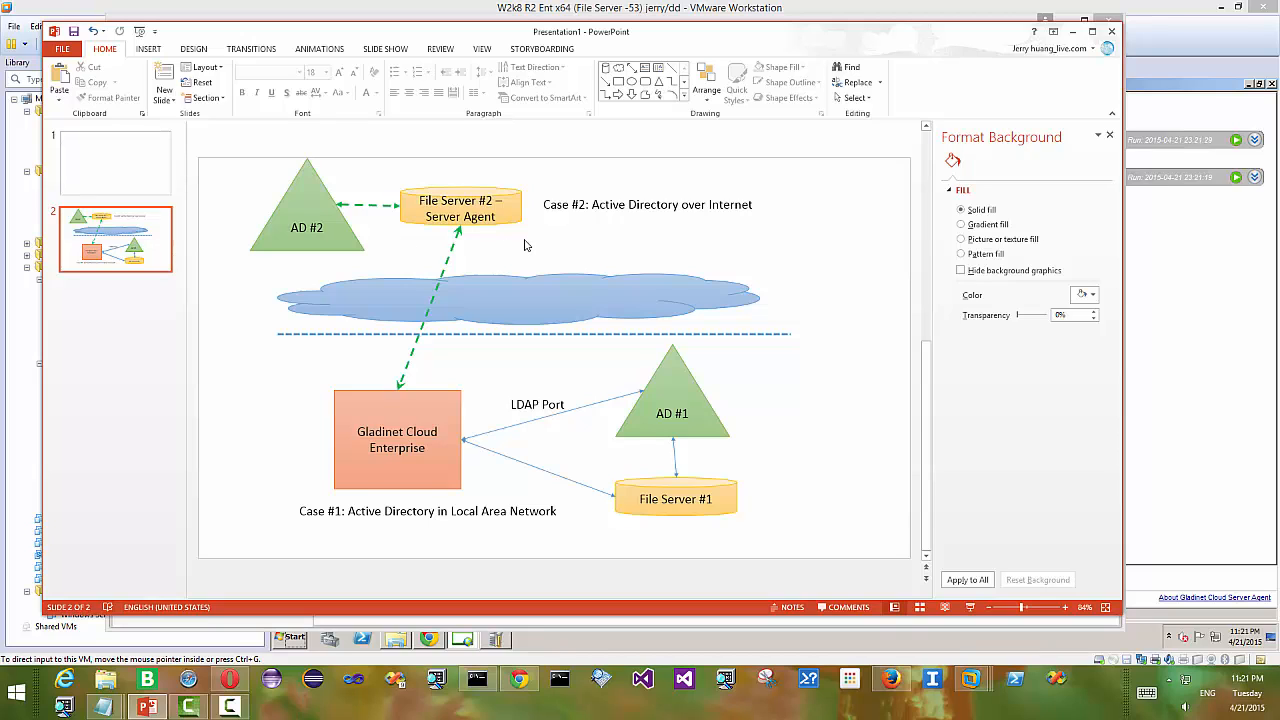
pyautogui.click(229, 706)
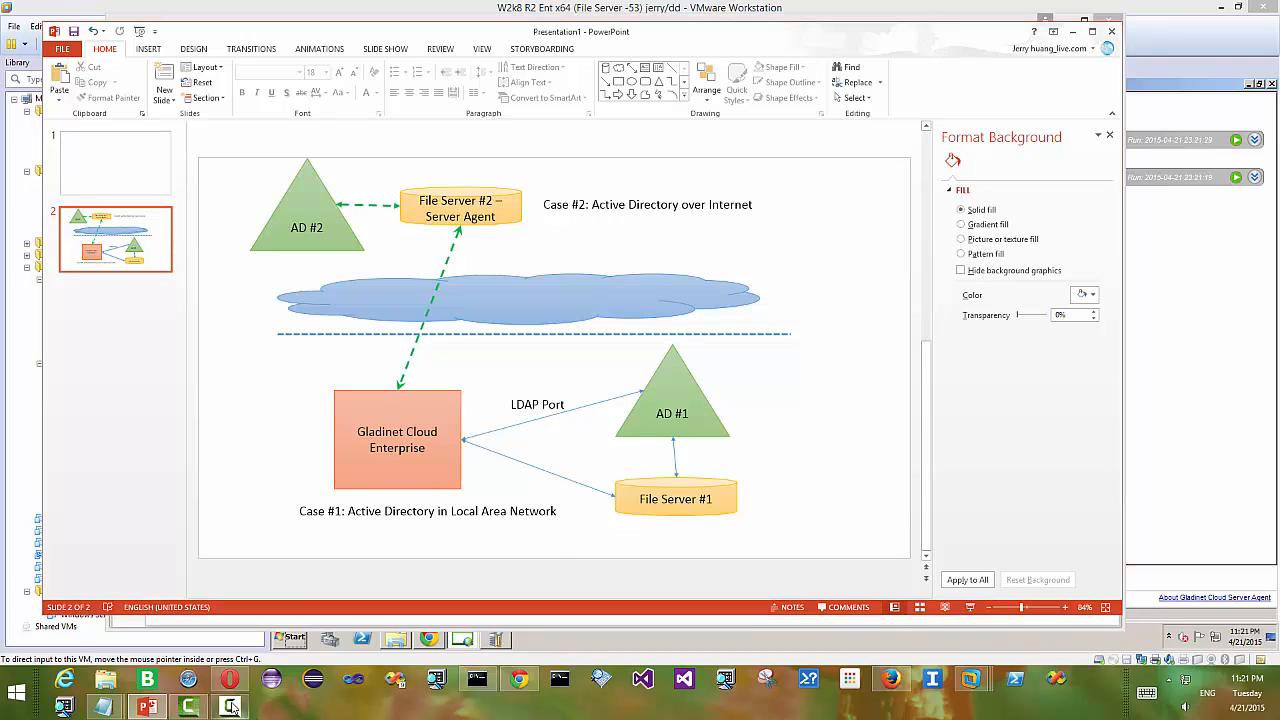